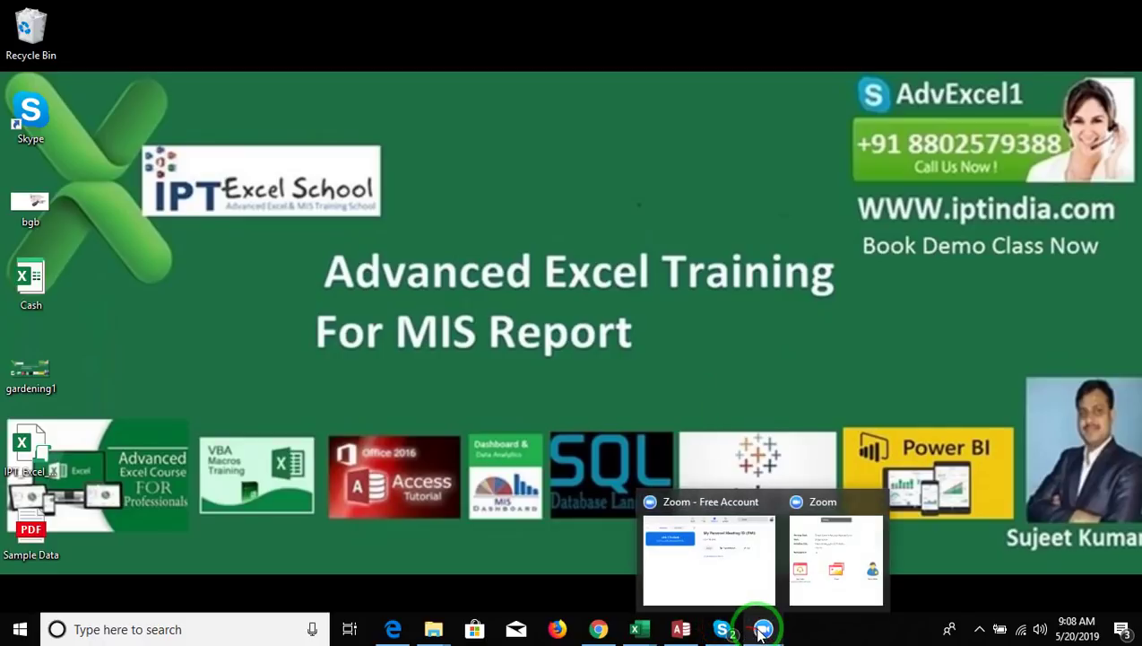
# Share the whole desktop in the Zoom meeting
pyautogui.click(807, 605)
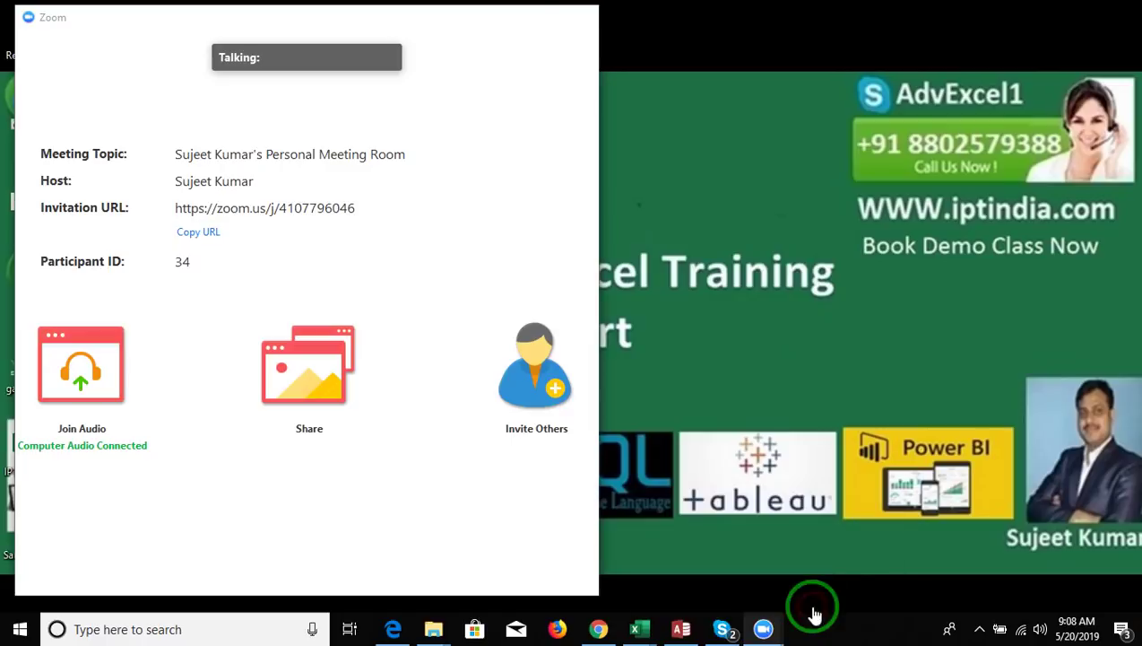
pyautogui.click(305, 560)
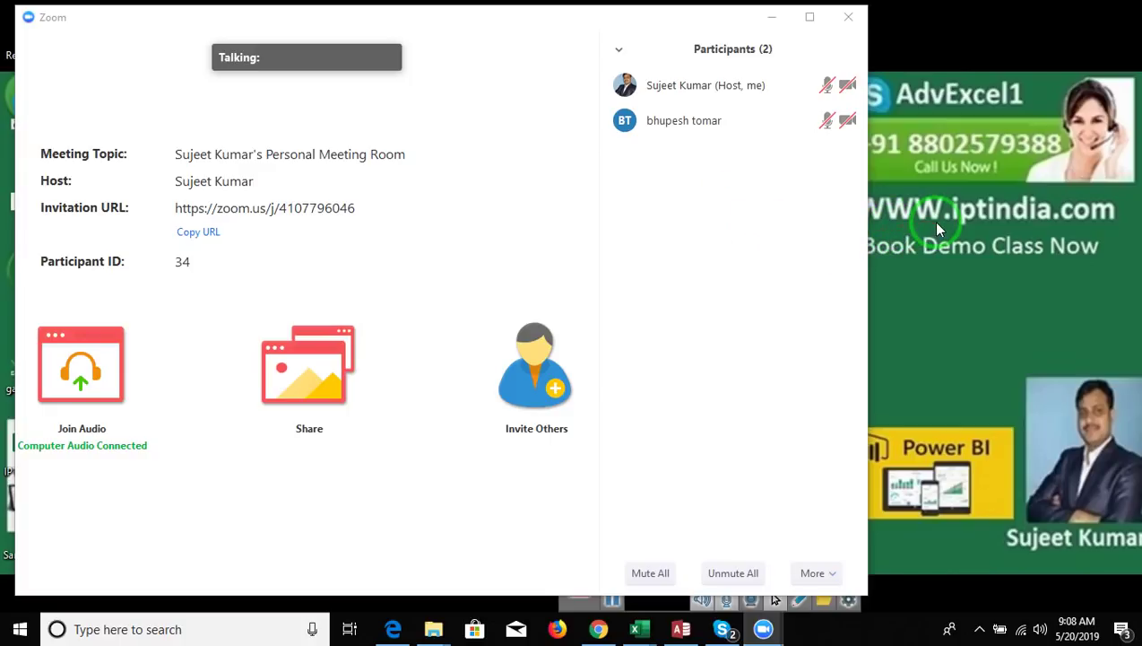
pyautogui.moveTo(309, 366)
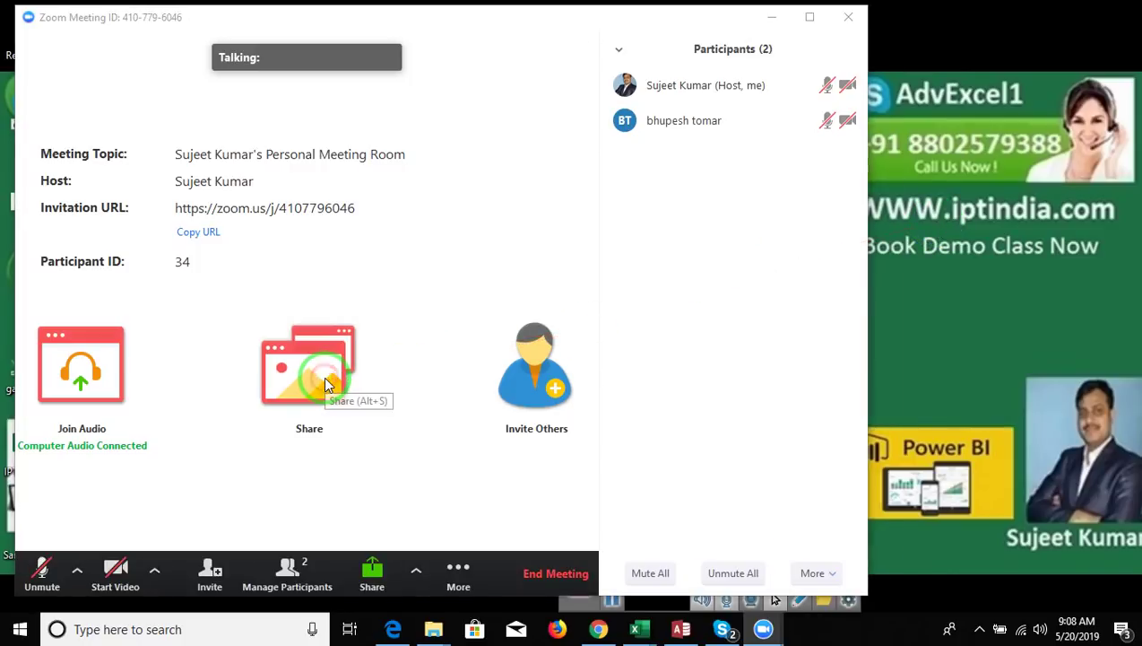
pyautogui.click(327, 384)
pyautogui.click(833, 551)
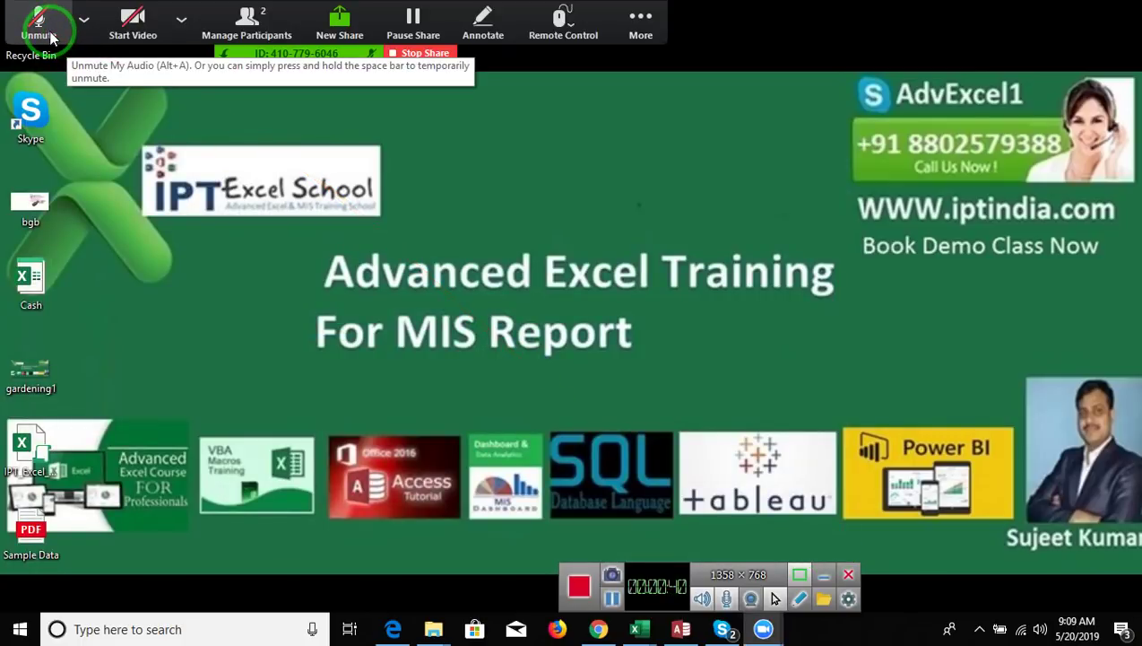
# Unmute the microphone and open the participants list to check the other participant
pyautogui.click(39, 27)
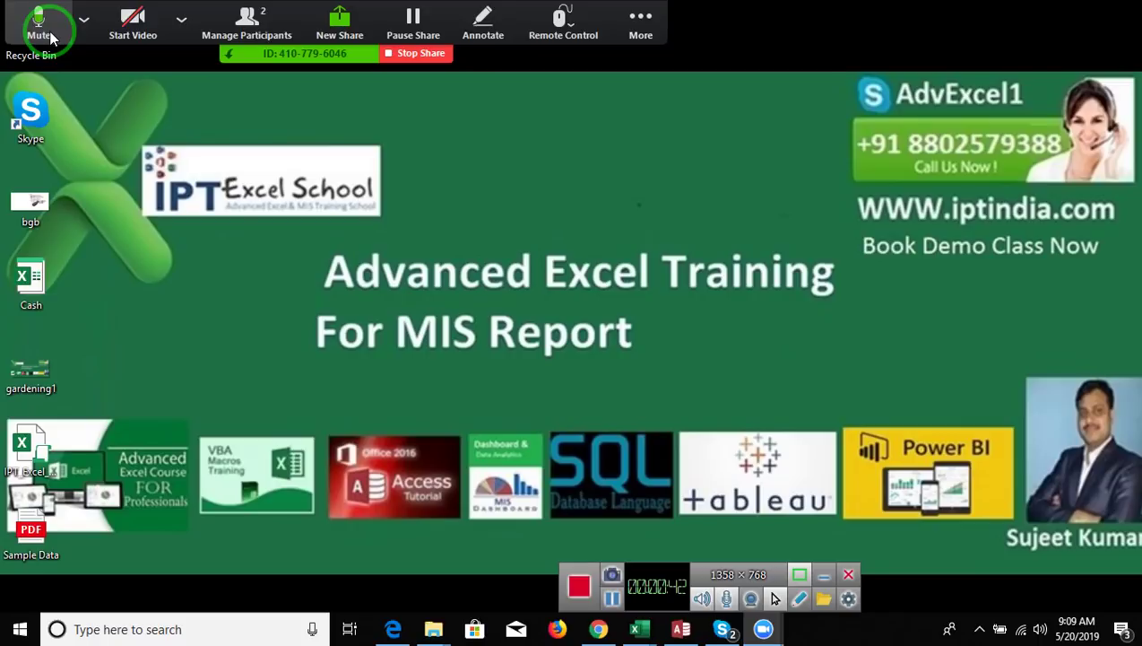
pyautogui.click(83, 19)
pyautogui.click(246, 27)
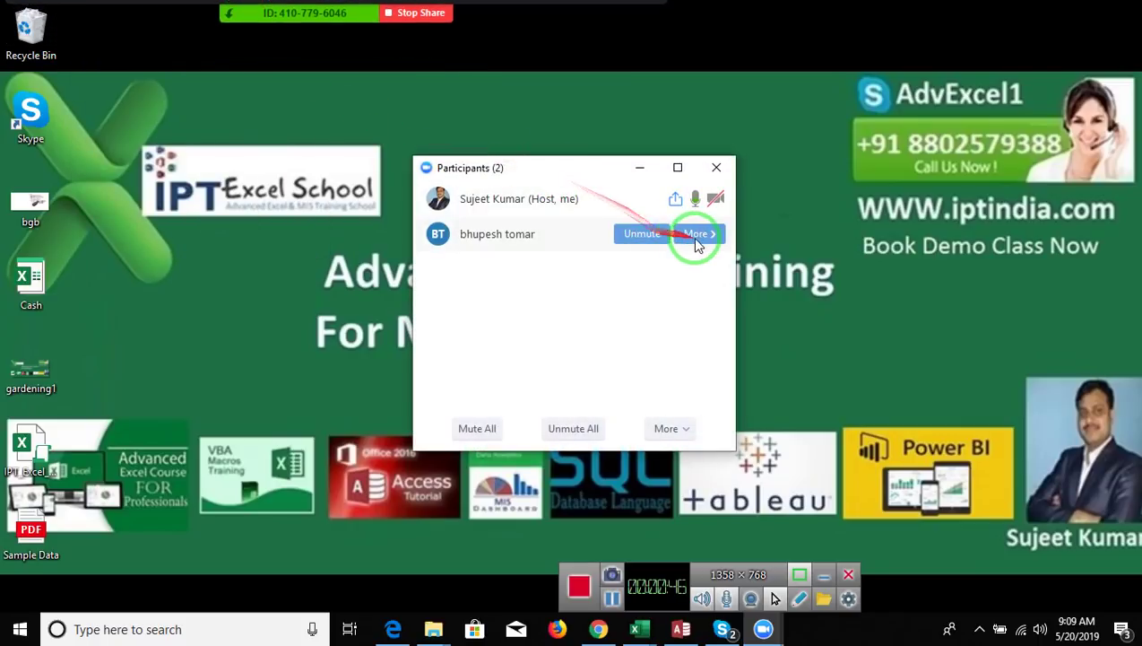
pyautogui.click(695, 235)
pyautogui.click(753, 244)
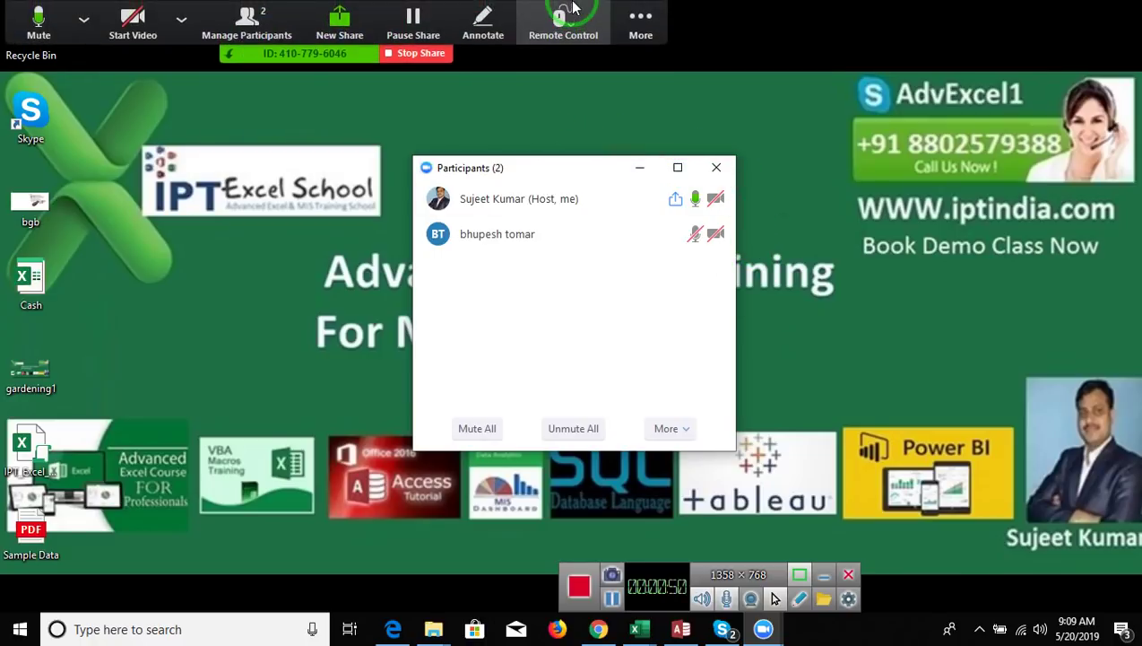
# Start recording the meeting and put the participants panel away
pyautogui.moveTo(574, 9)
pyautogui.click(641, 22)
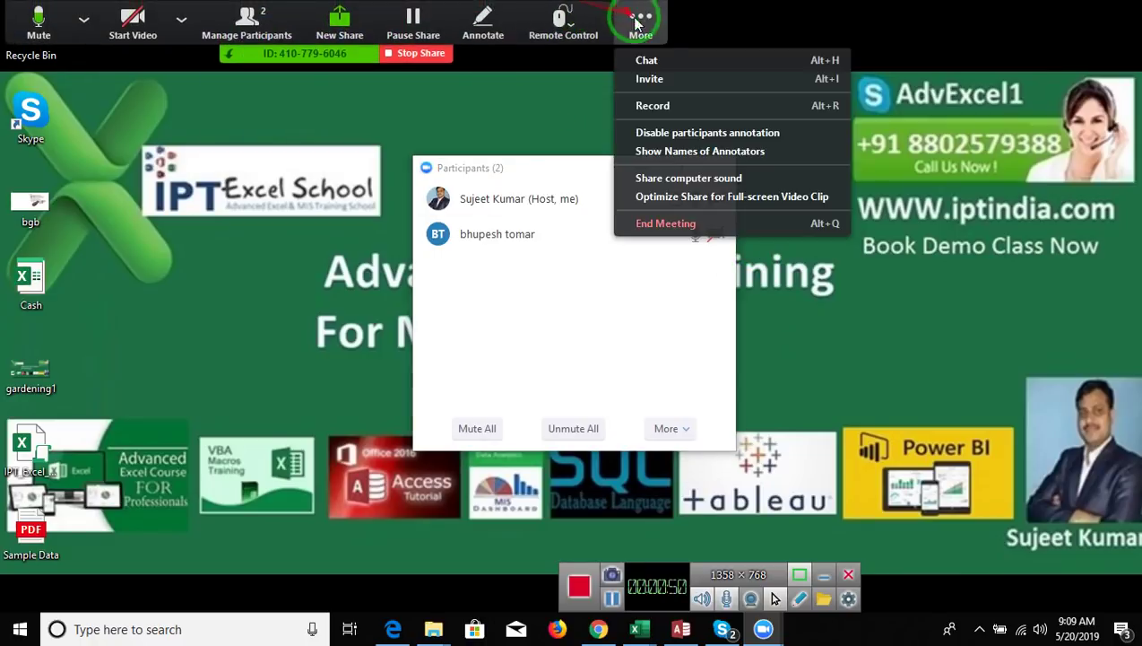
pyautogui.click(668, 108)
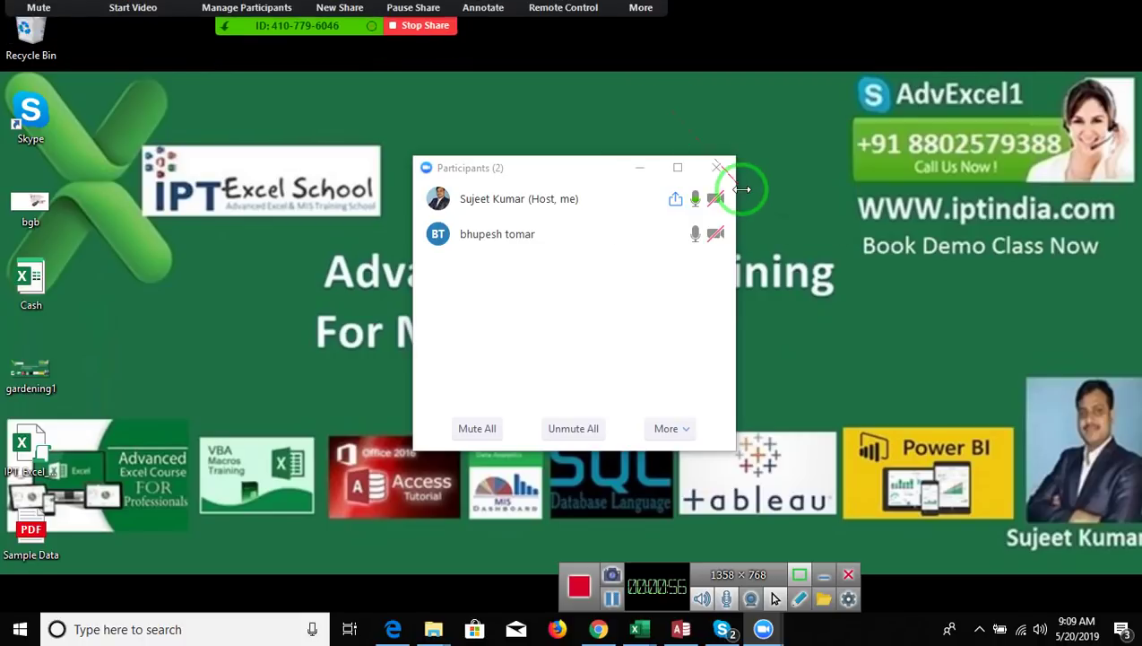
pyautogui.click(637, 167)
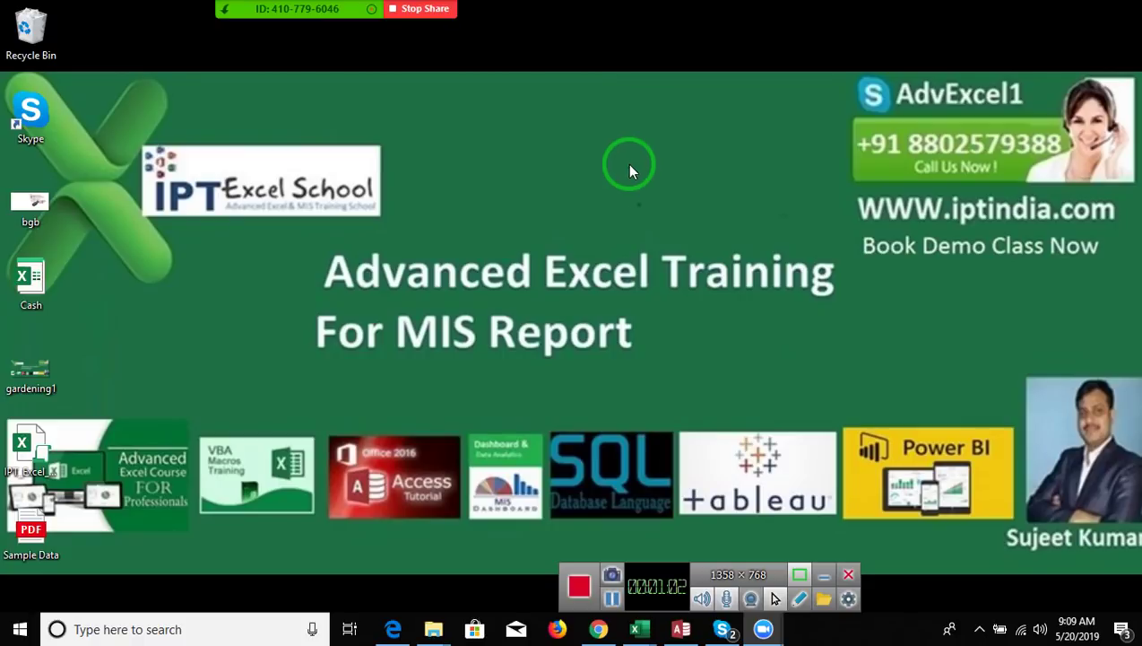
pyautogui.click(599, 629)
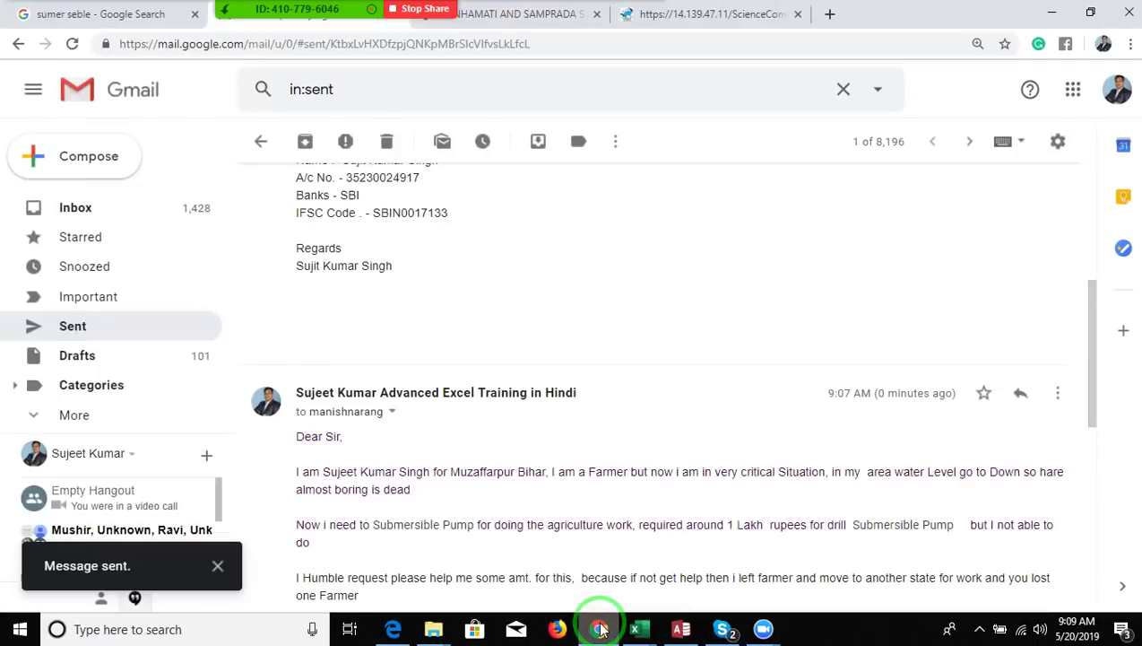
# Switch to the ScienceCommunication abstracts tab and scroll through the citation list with author e-mails
pyautogui.click(740, 12)
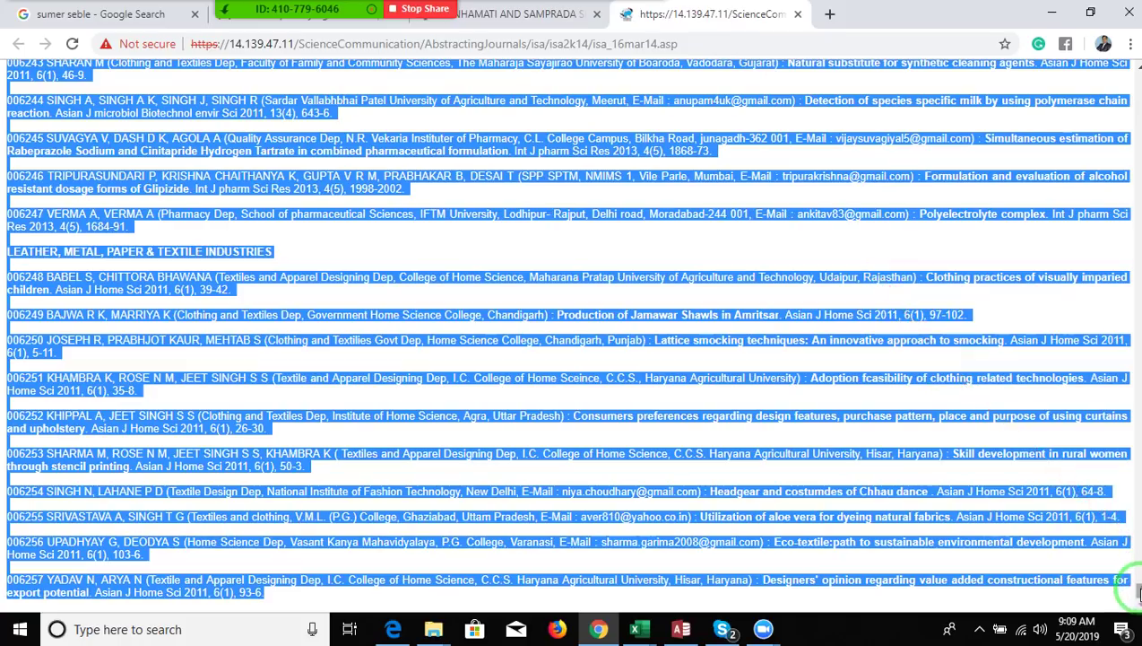
pyautogui.moveTo(1137, 589); pyautogui.dragTo(1137, 90)
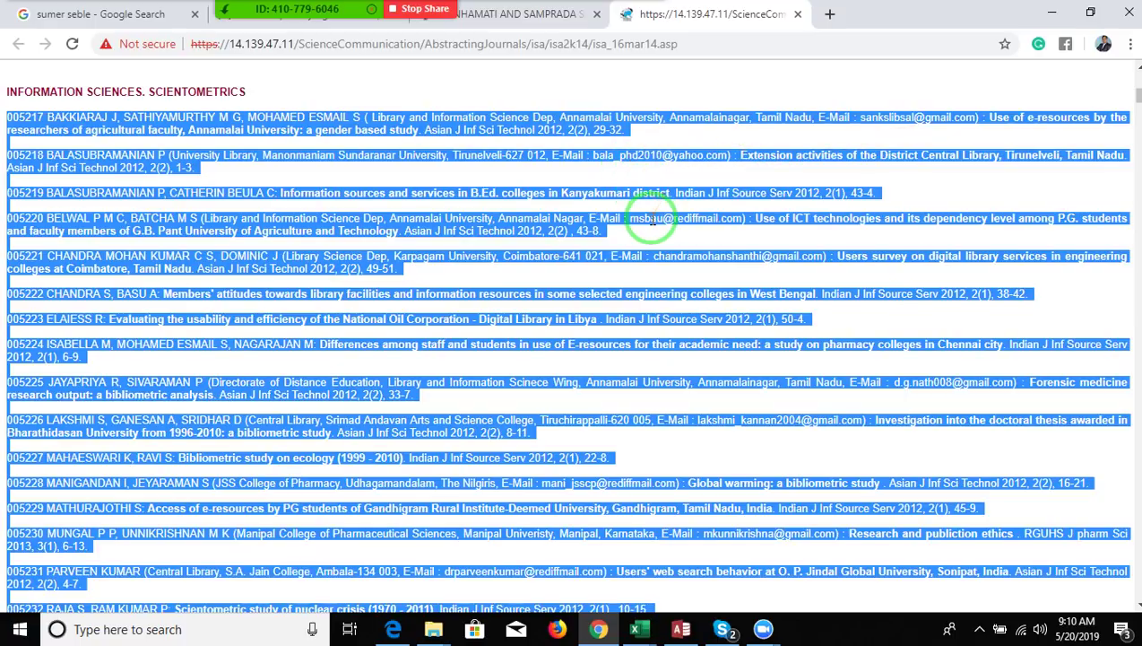
# Switch to Book1 and inspect the citation text in A1 and A3 and D1's MID formula
pyautogui.click(639, 628)
pyautogui.click(604, 581)
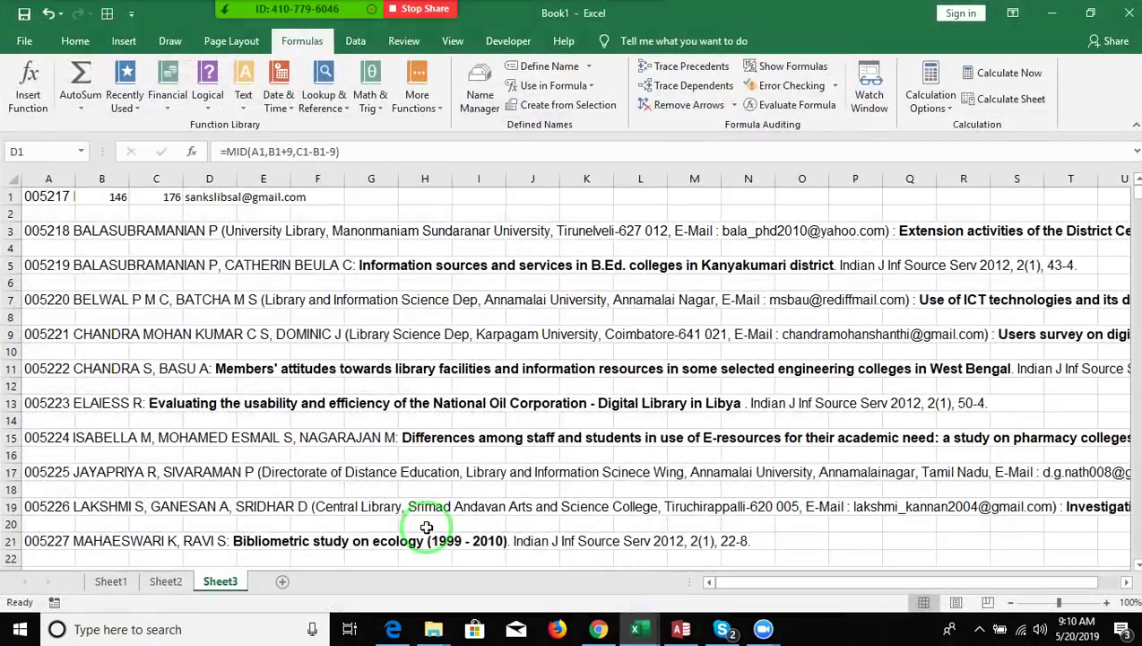
pyautogui.click(53, 231)
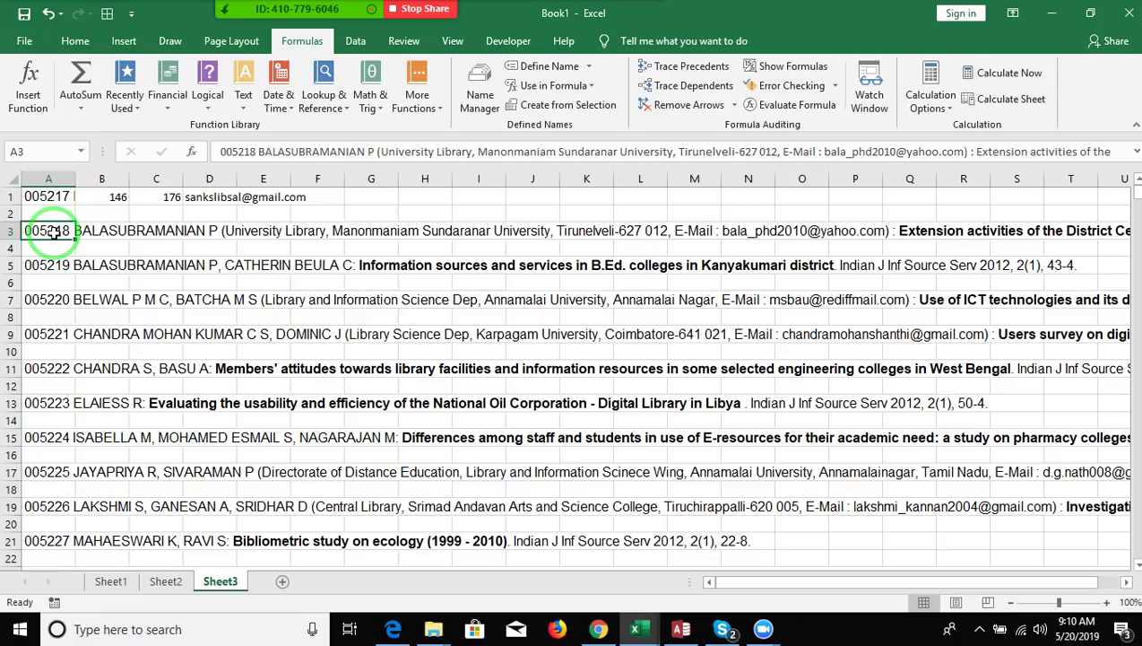
pyautogui.doubleClick(56, 196)
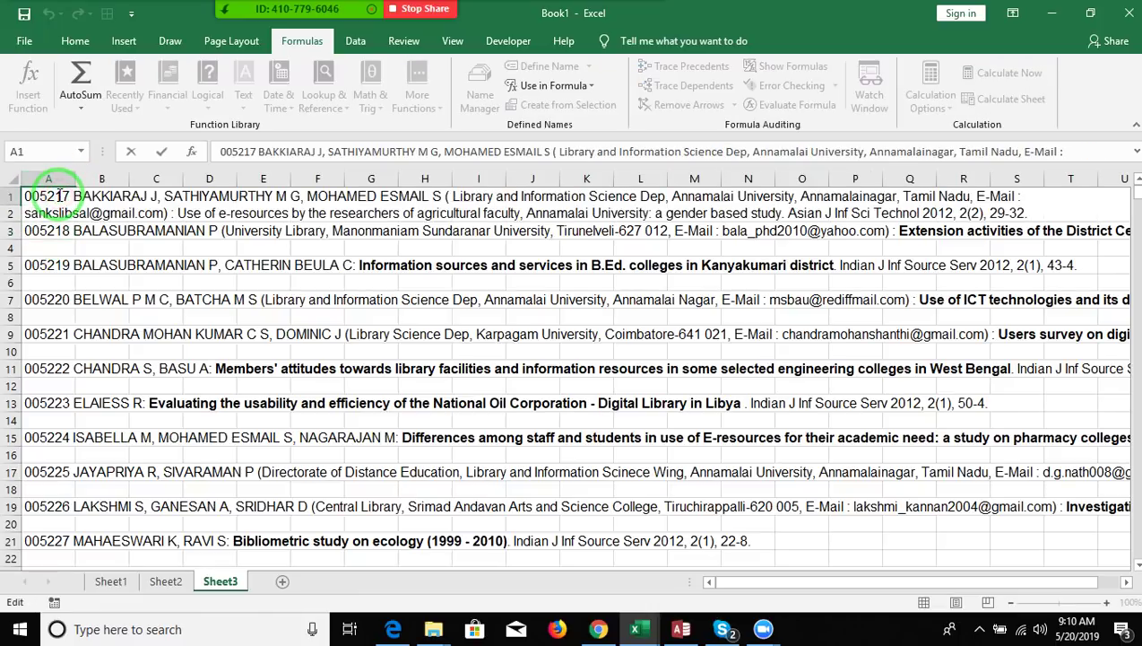
pyautogui.press('Escape')
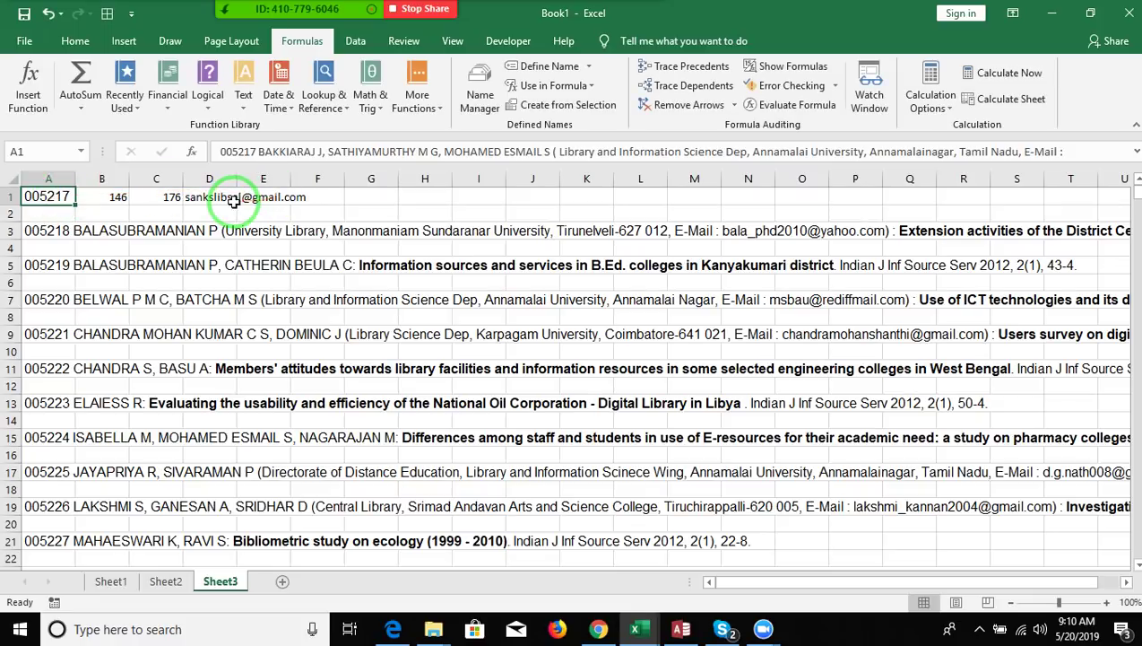
pyautogui.click(234, 202)
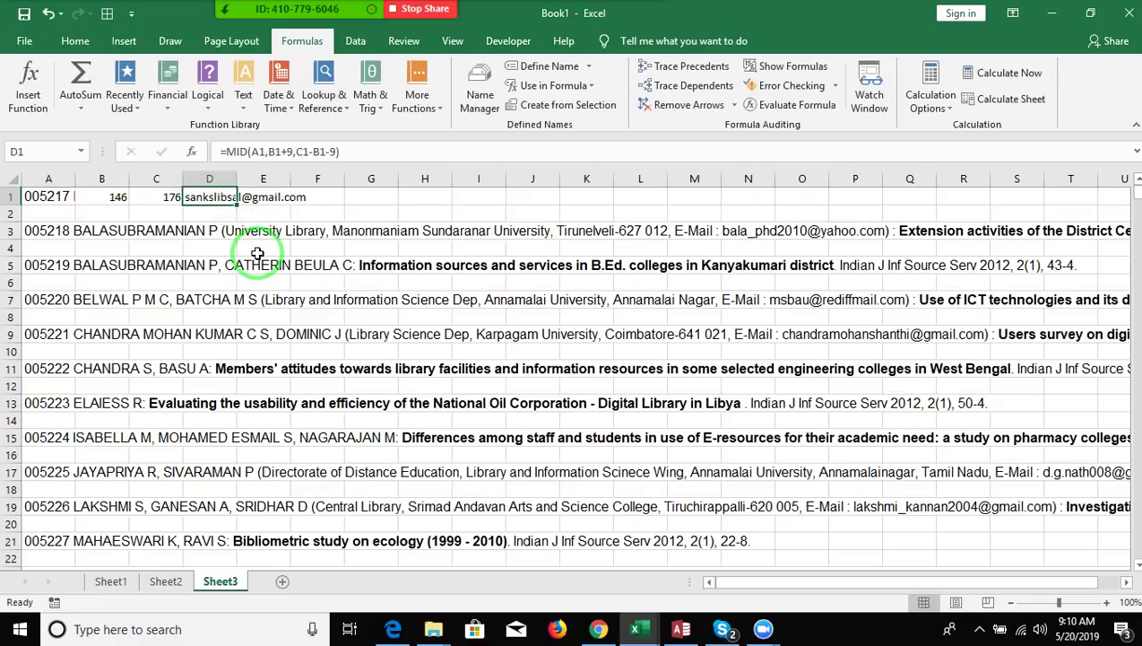
pyautogui.doubleClick(70, 231)
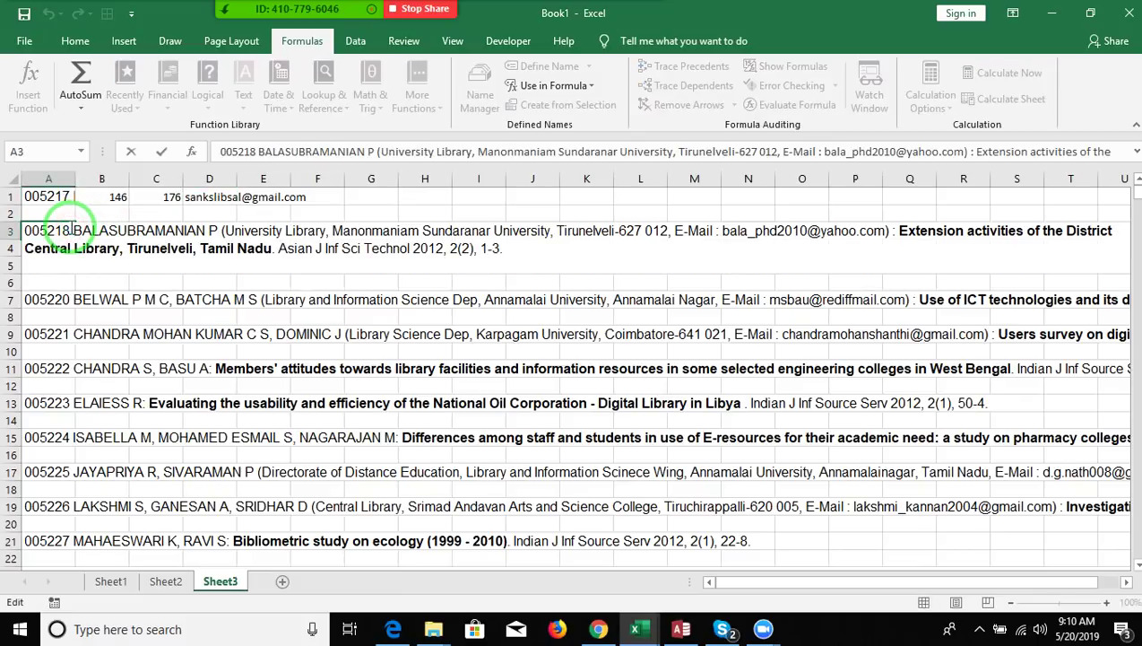
pyautogui.press('Escape')
pyautogui.click(59, 179)
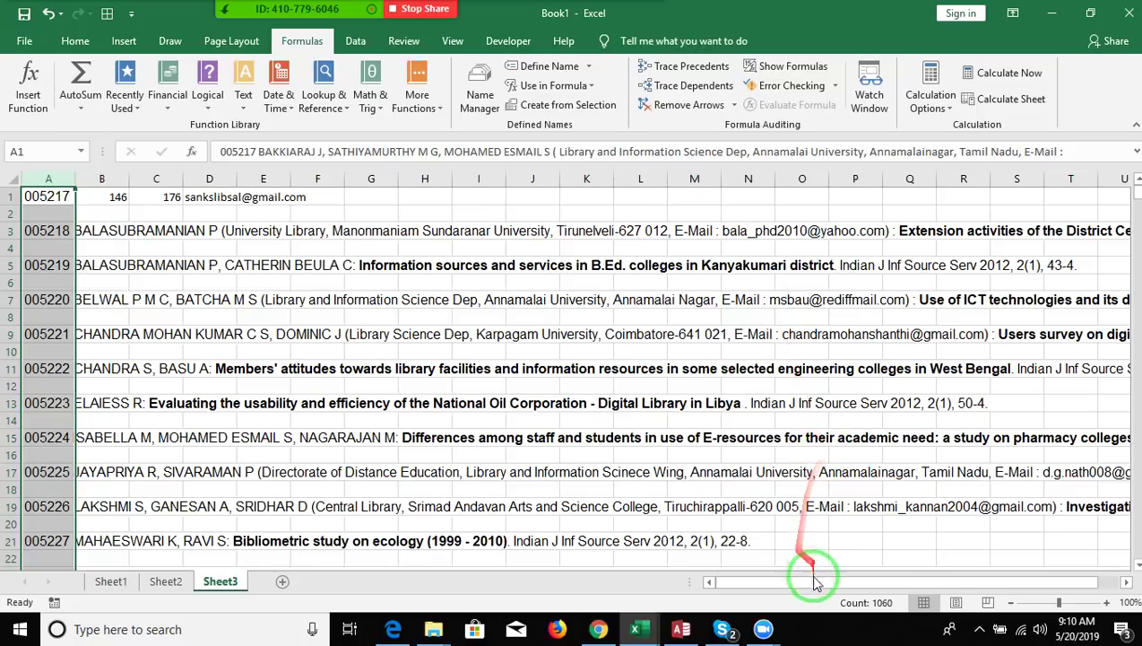
pyautogui.moveTo(815, 583); pyautogui.dragTo(834, 582)
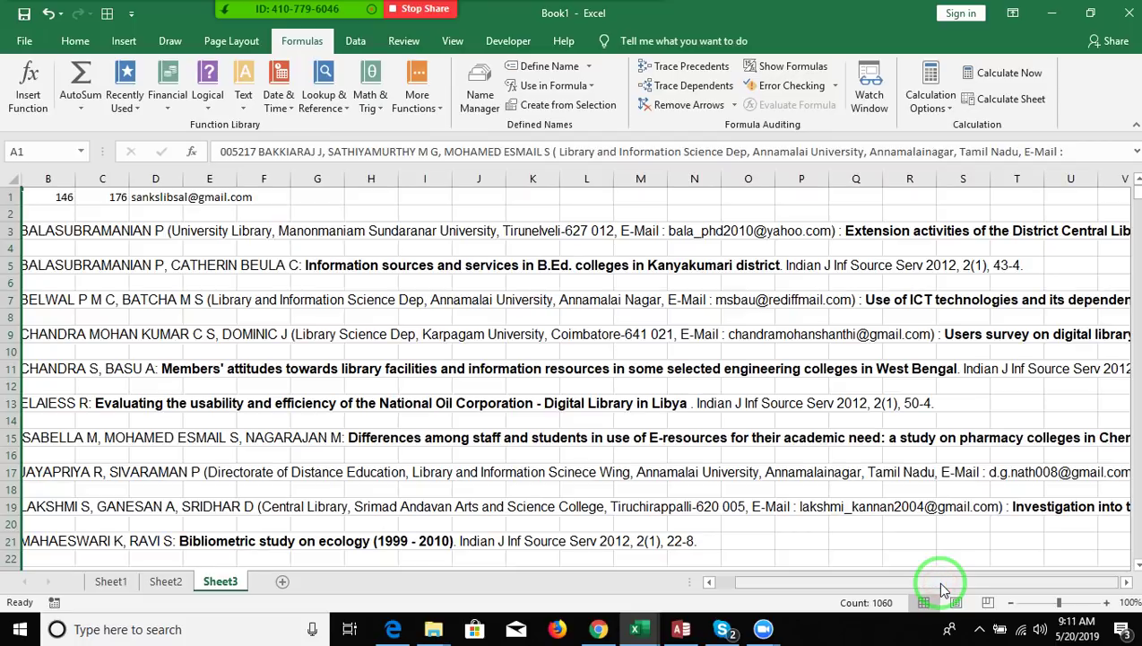
pyautogui.moveTo(941, 584); pyautogui.dragTo(953, 583)
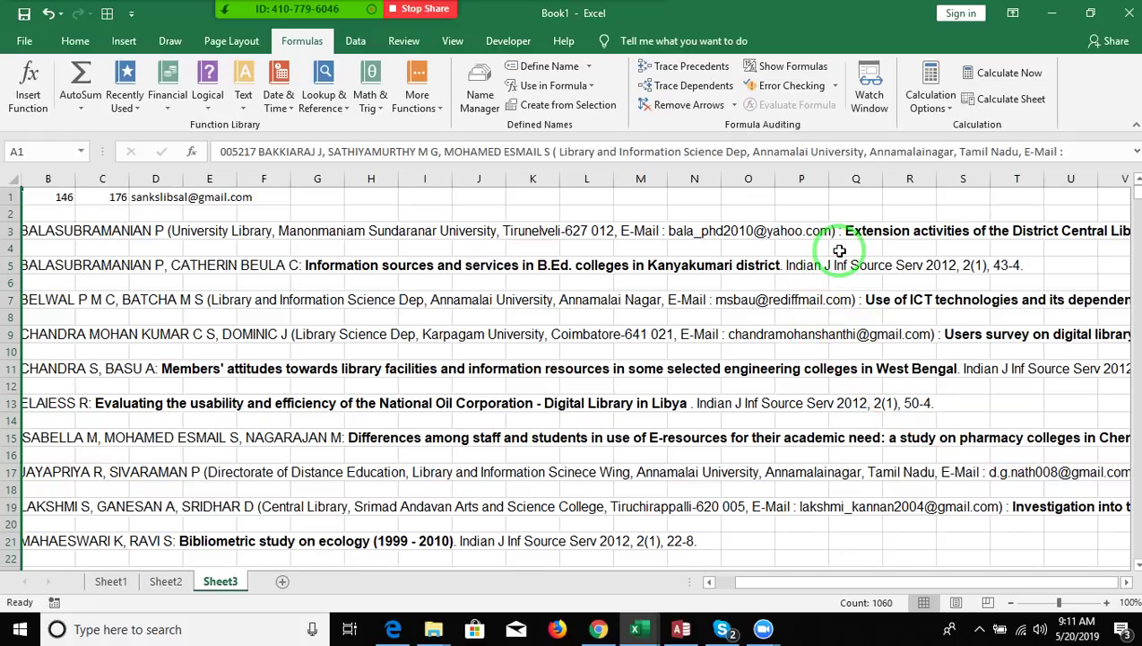
pyautogui.click(1122, 581)
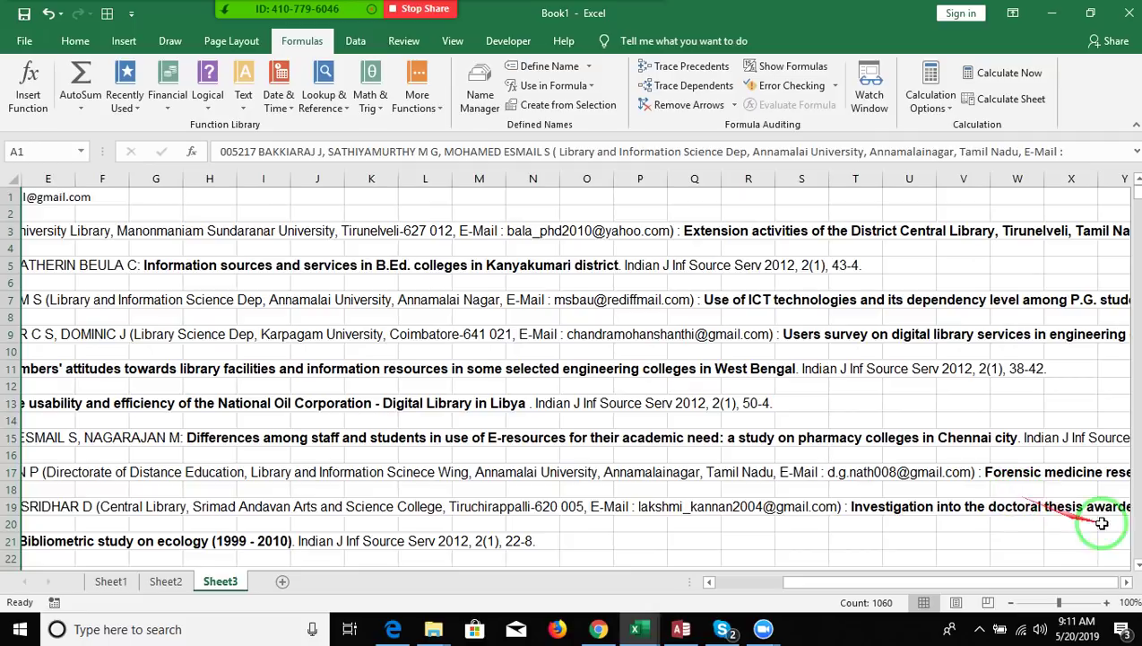
pyautogui.click(1137, 568)
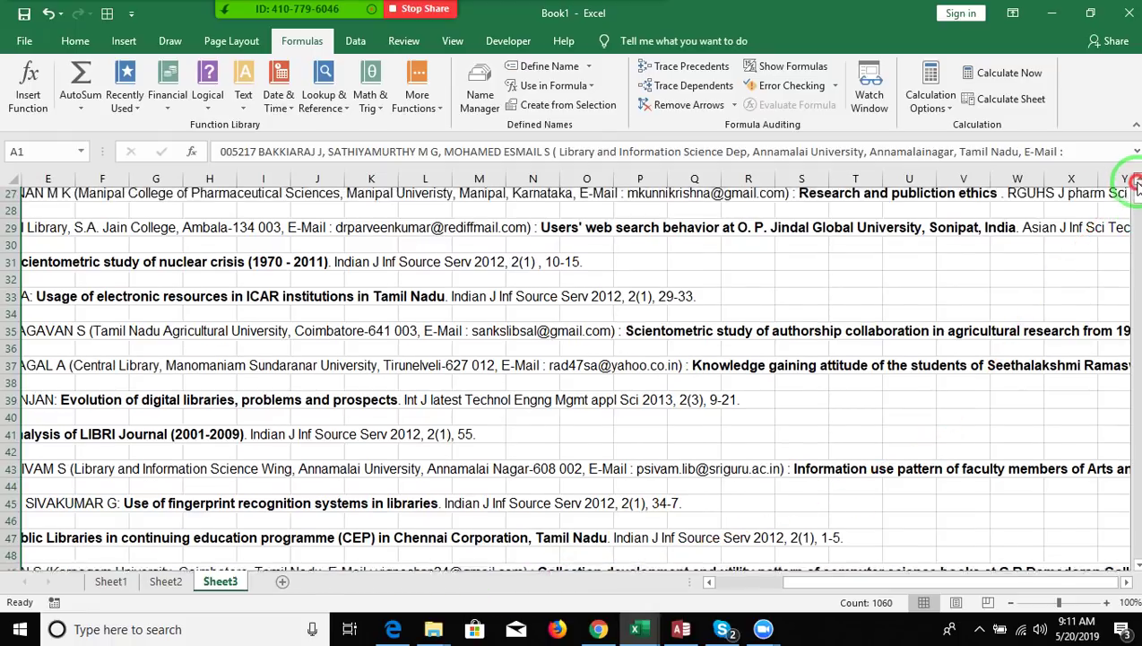
pyautogui.click(1136, 183)
pyautogui.click(1135, 183)
pyautogui.click(1135, 183)
pyautogui.click(1135, 183)
pyautogui.click(1135, 183)
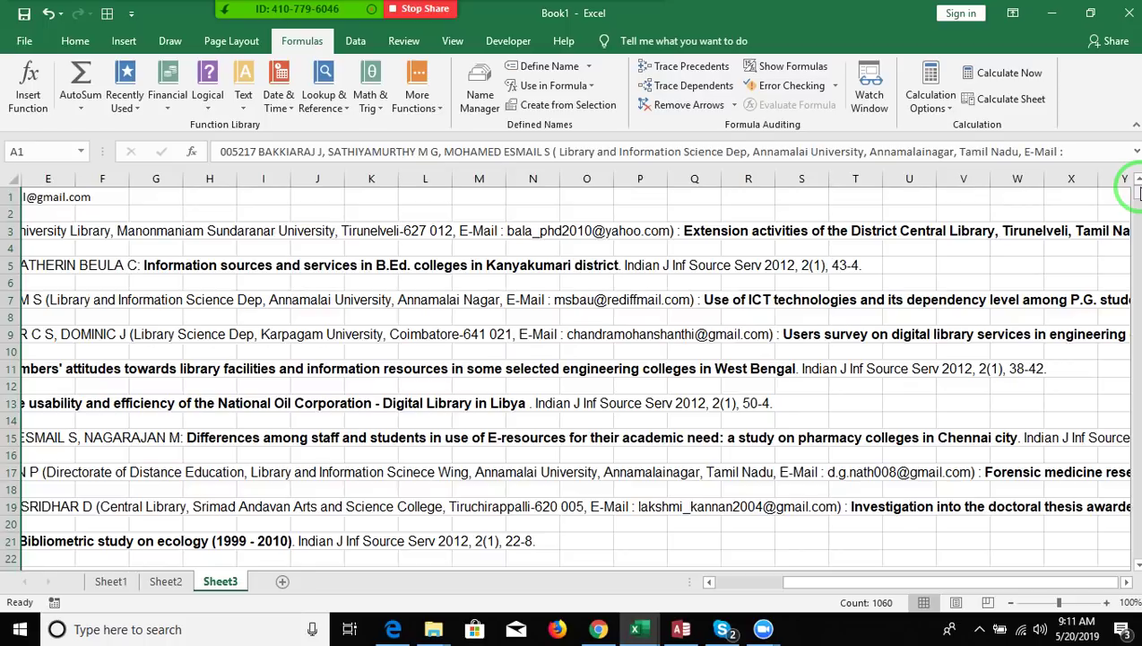
pyautogui.click(140, 210)
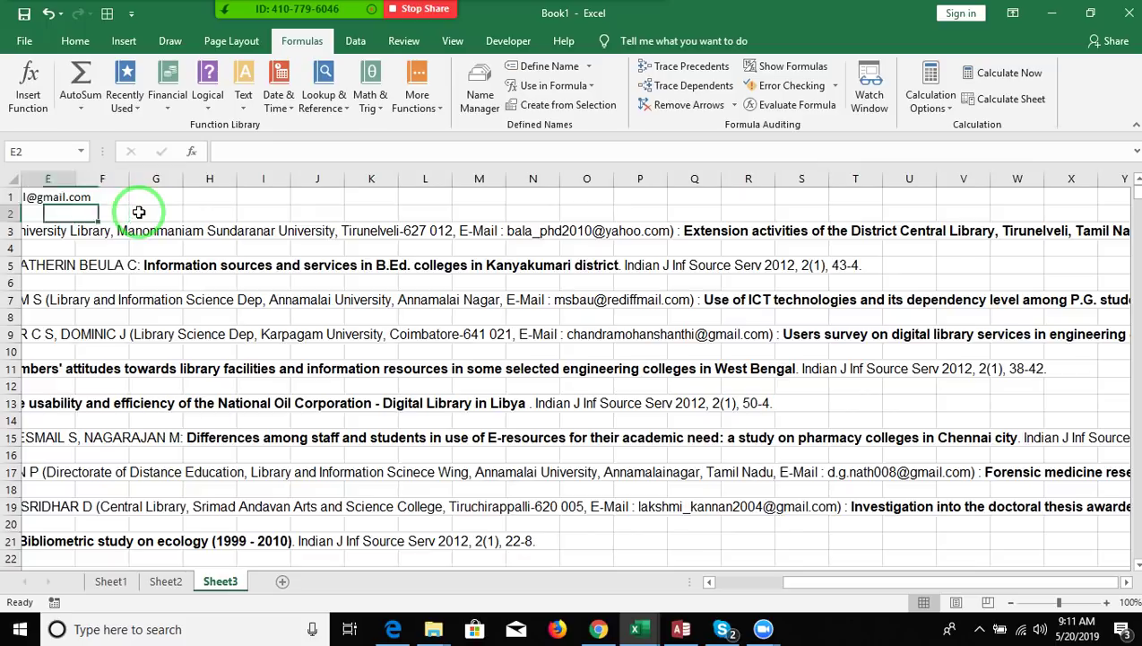
pyautogui.press('Home')
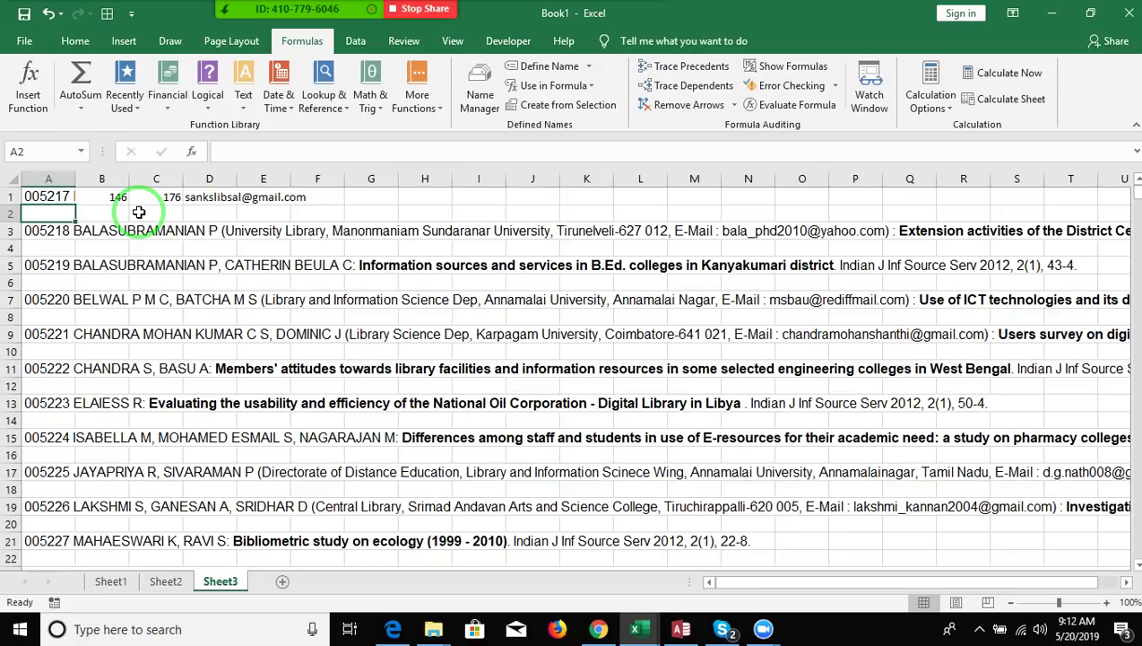
# Clear the old helper formulas from B1:D1
pyautogui.press('Up')
pyautogui.press('Right')
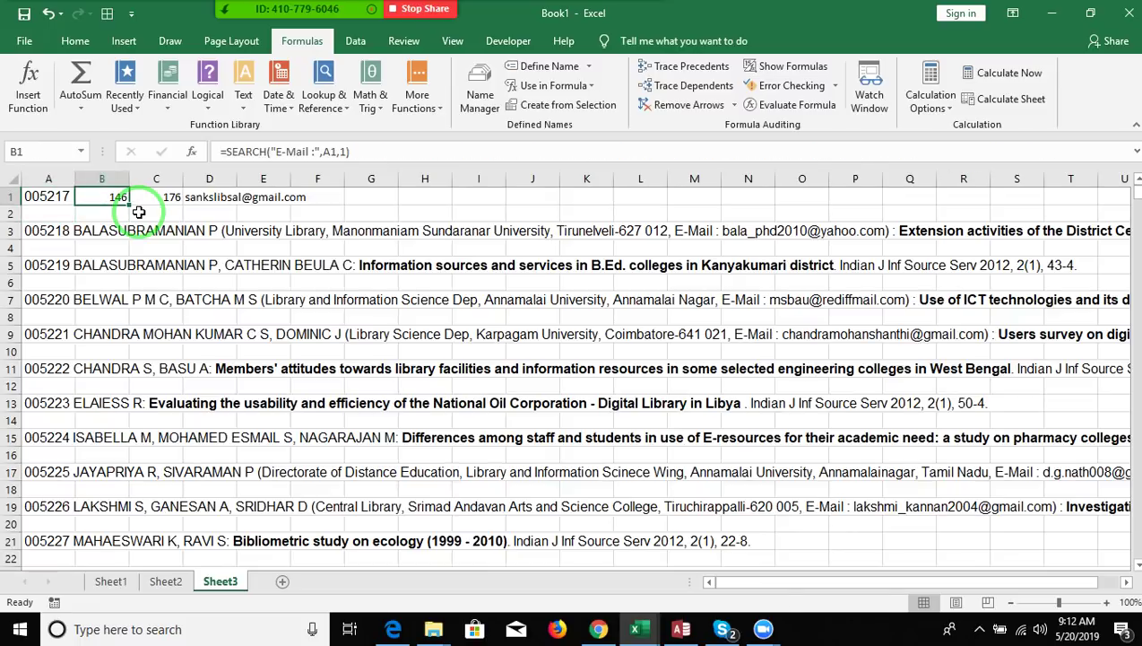
pyautogui.hotkey('shift', 'Right')
pyautogui.hotkey('shift', 'Right')
pyautogui.press('Delete')
pyautogui.press('Down')
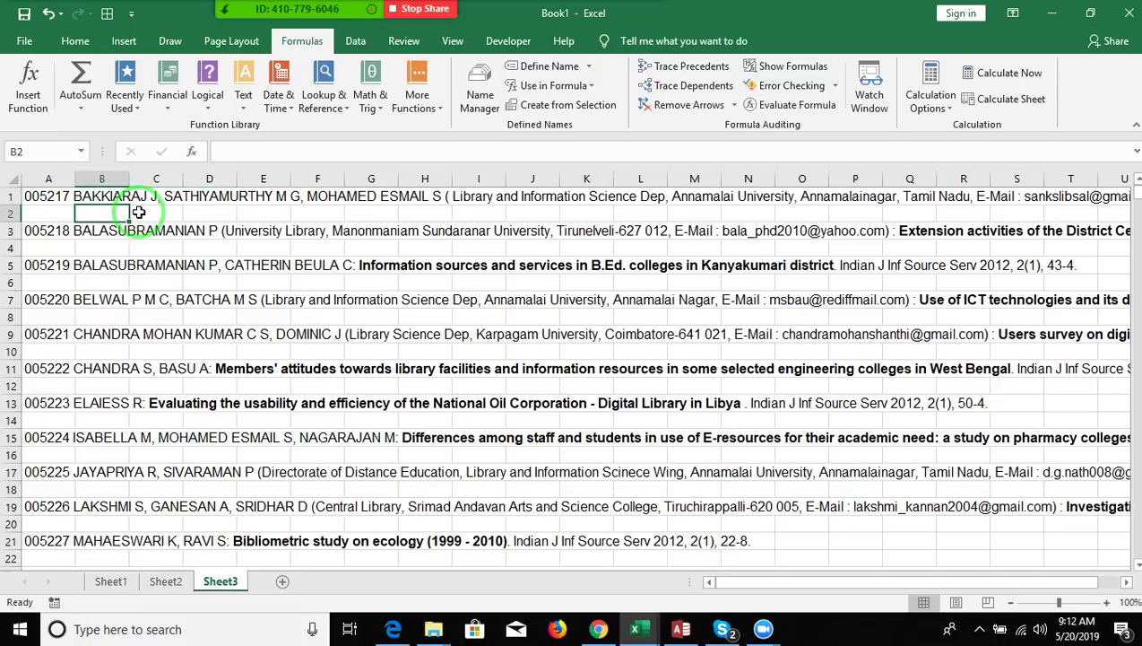
pyautogui.press('Up')
# Enter =FIND(":",A1,1) in B1, returning the colon position 153
pyautogui.write('=')
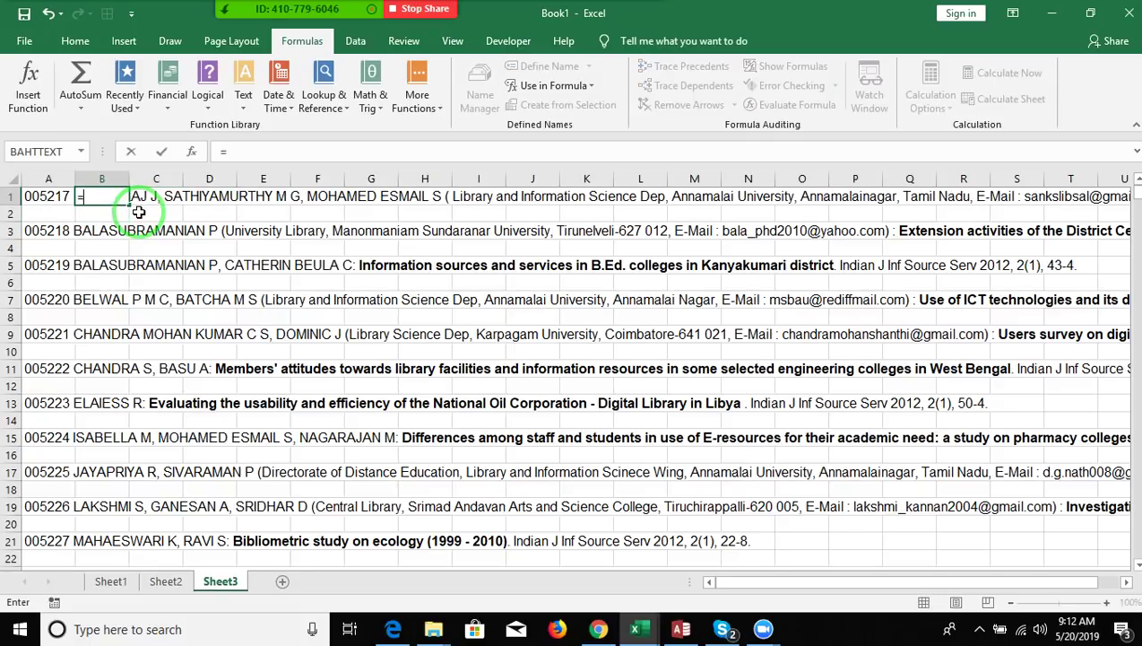
pyautogui.write('f')
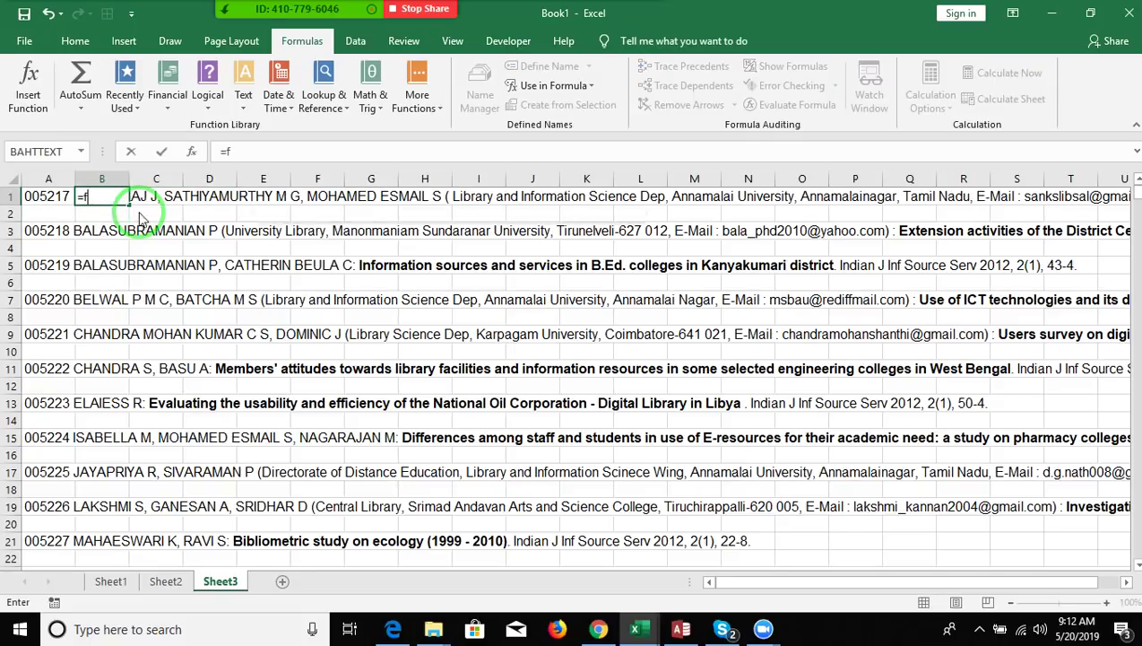
pyautogui.write('in')
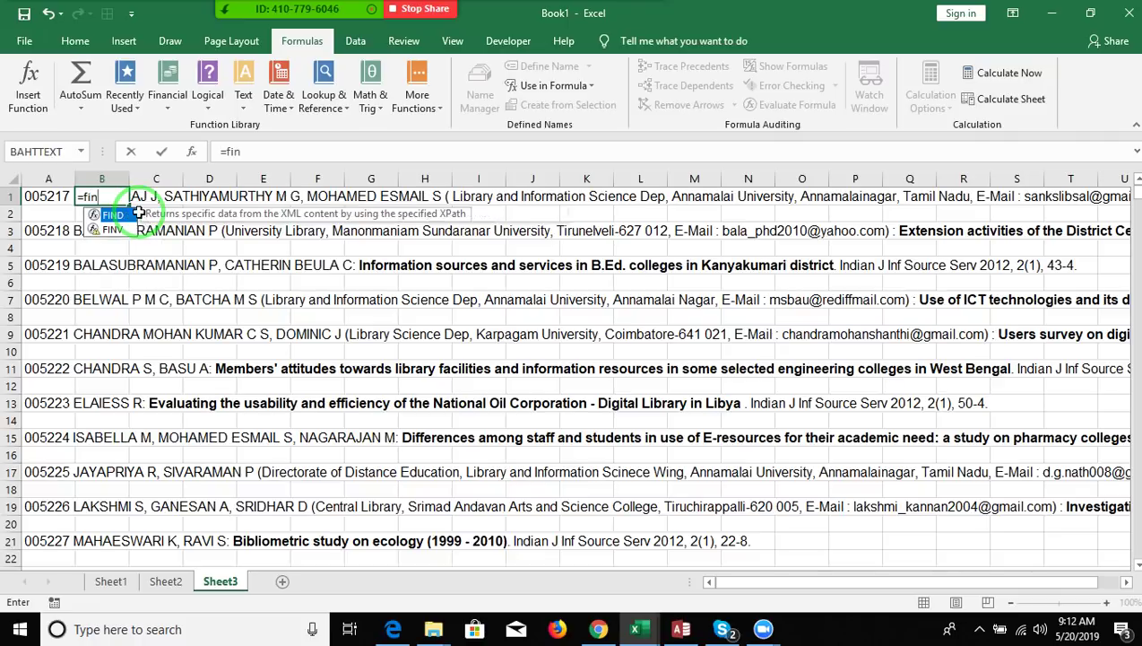
pyautogui.write('d')
pyautogui.press('Tab')
pyautogui.write('",')
pyautogui.click(28, 196)
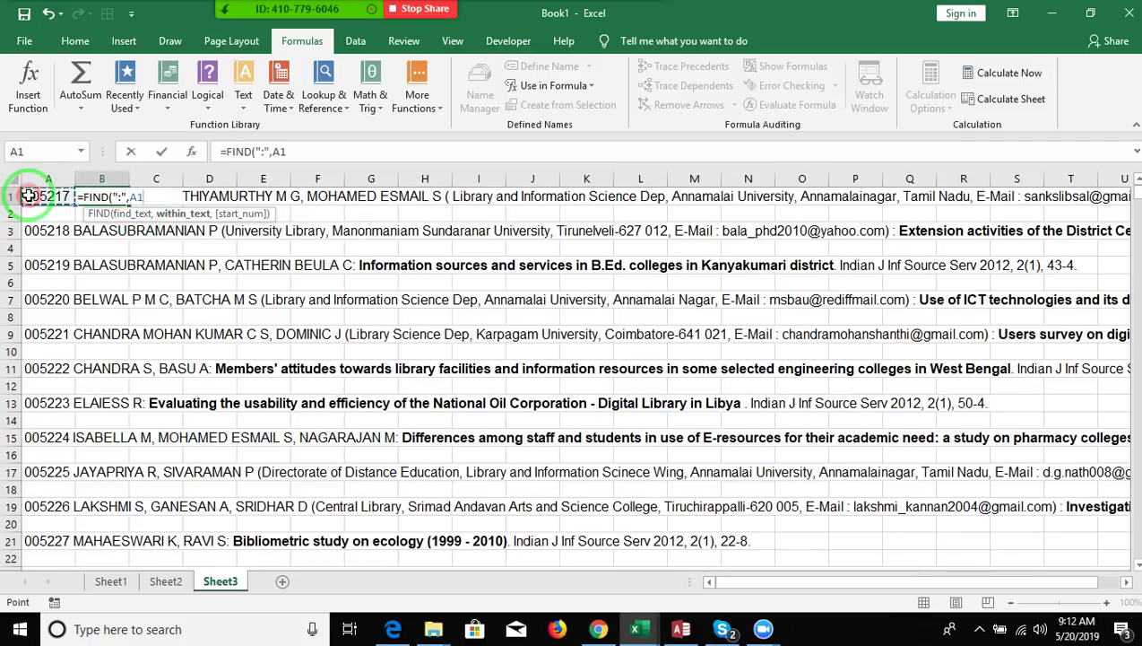
pyautogui.write(',1')
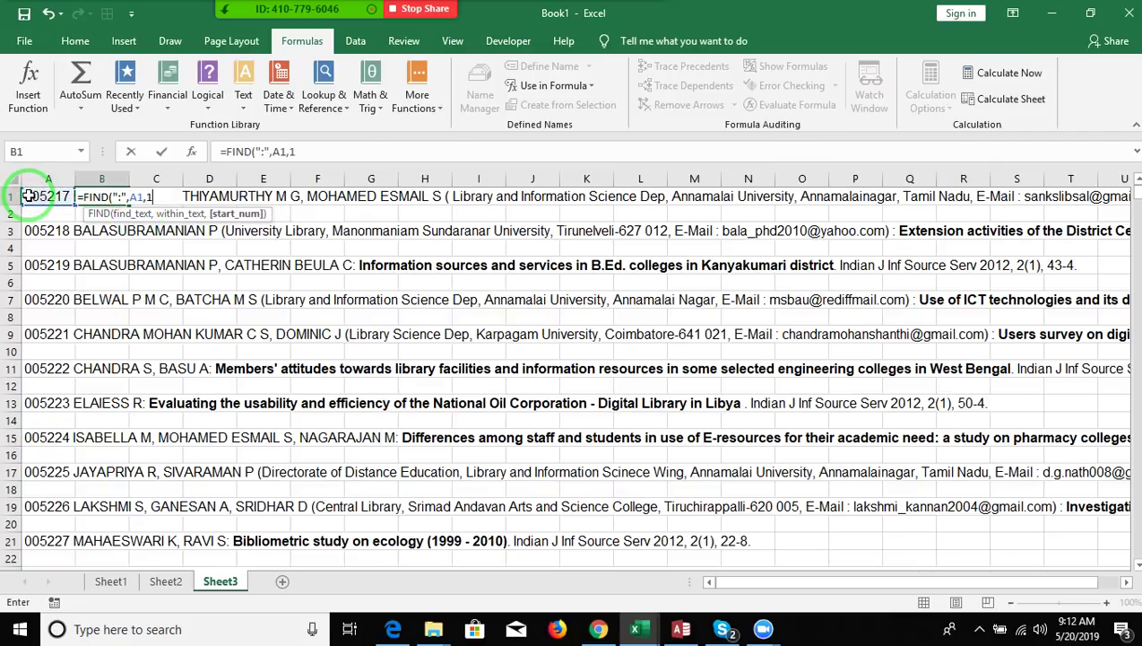
pyautogui.write(')')
pyautogui.press('Return')
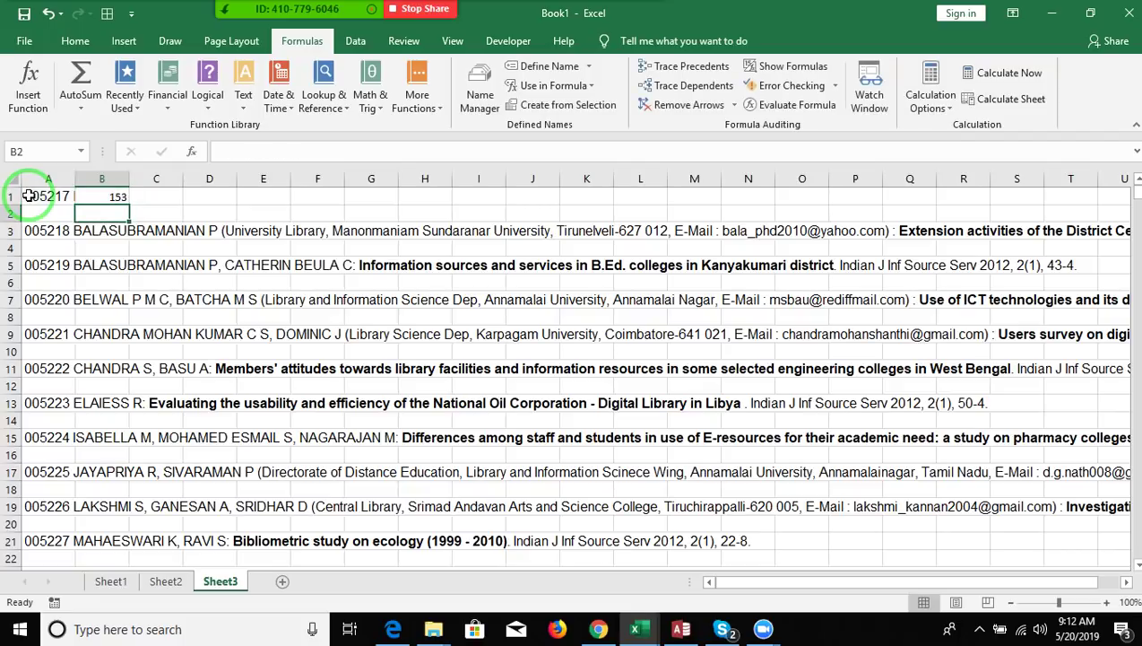
pyautogui.press('Up')
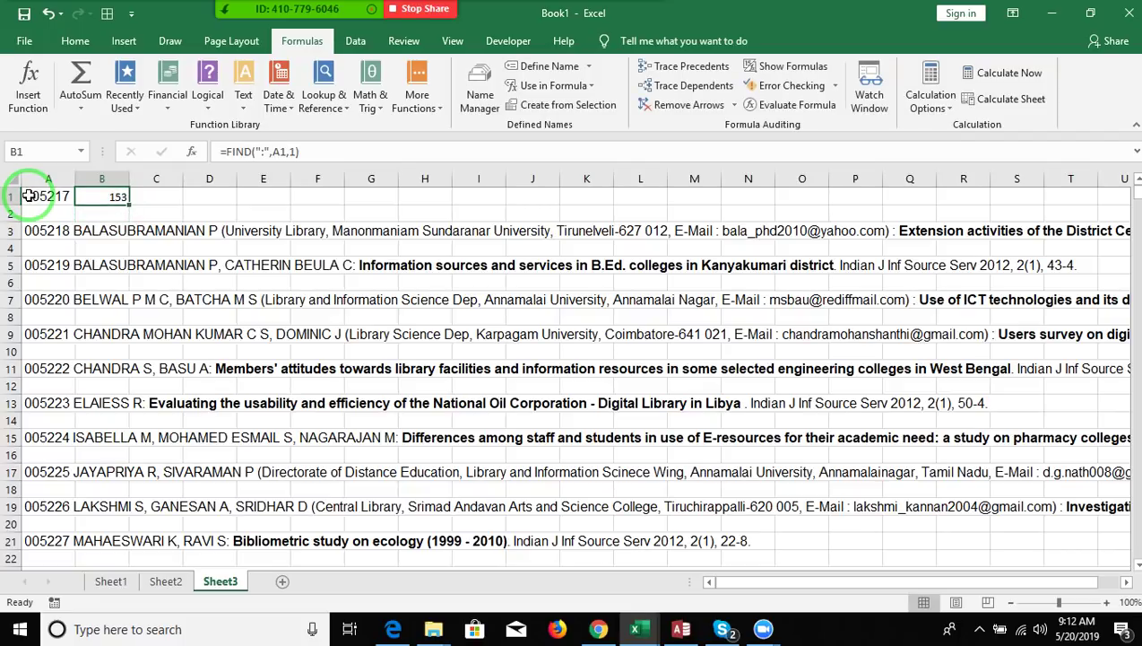
pyautogui.press('Right')
pyautogui.write('=find')
pyautogui.press('Tab')
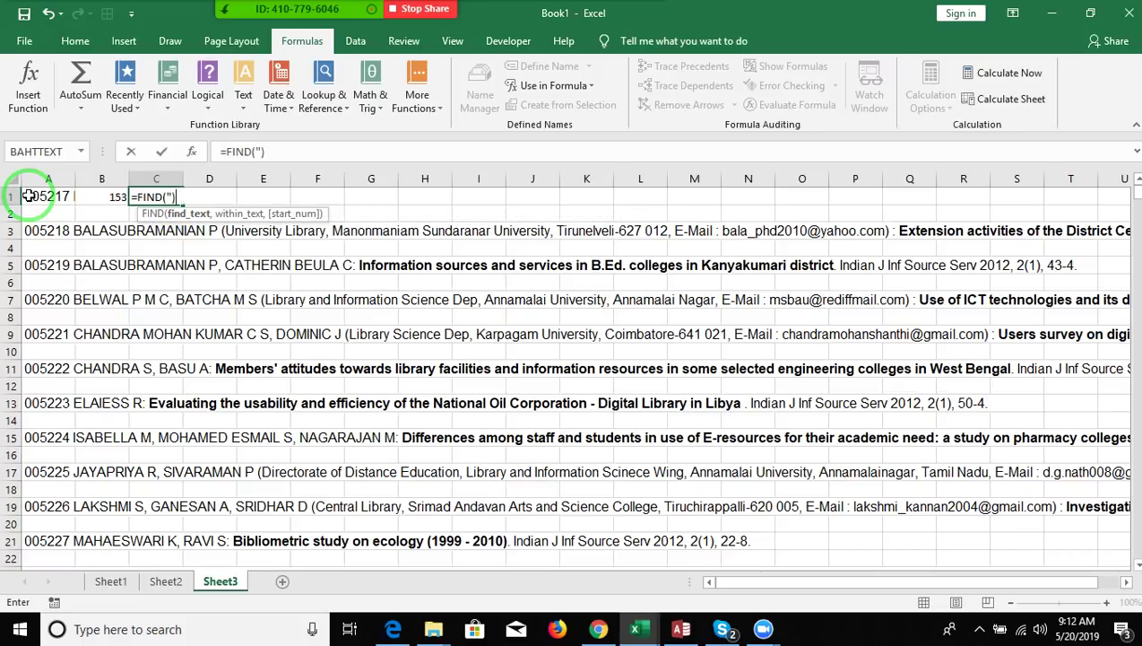
# Enter =FIND(")",A1,B1+1) in C1, returning the closing-bracket position 176
pyautogui.write(',')
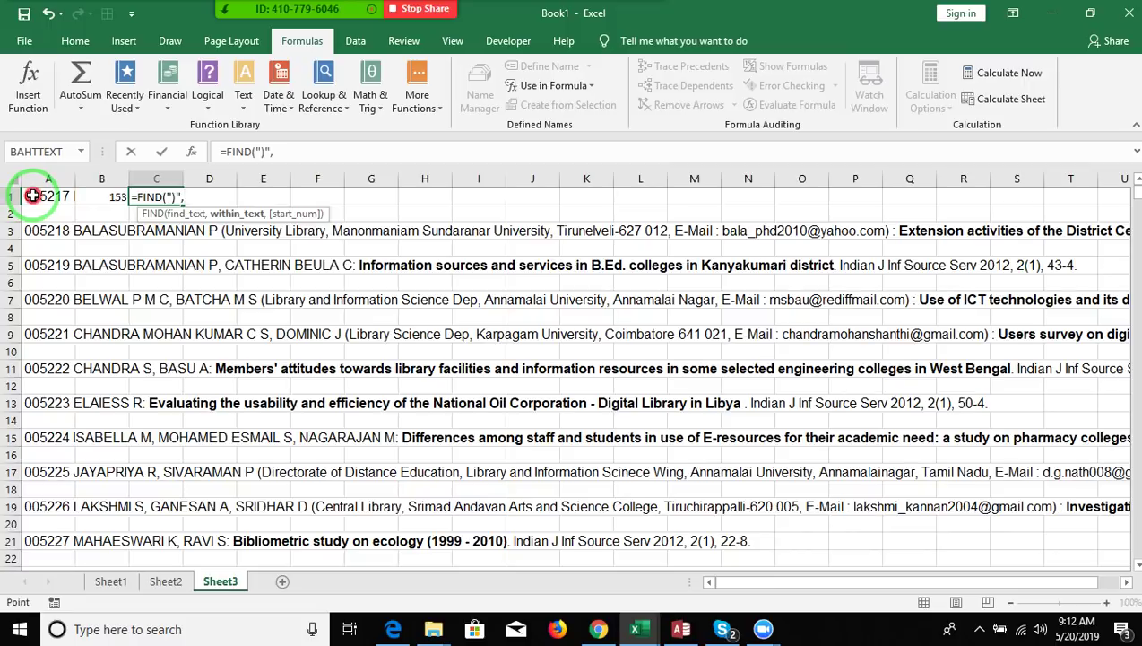
pyautogui.click(32, 195)
pyautogui.write(',')
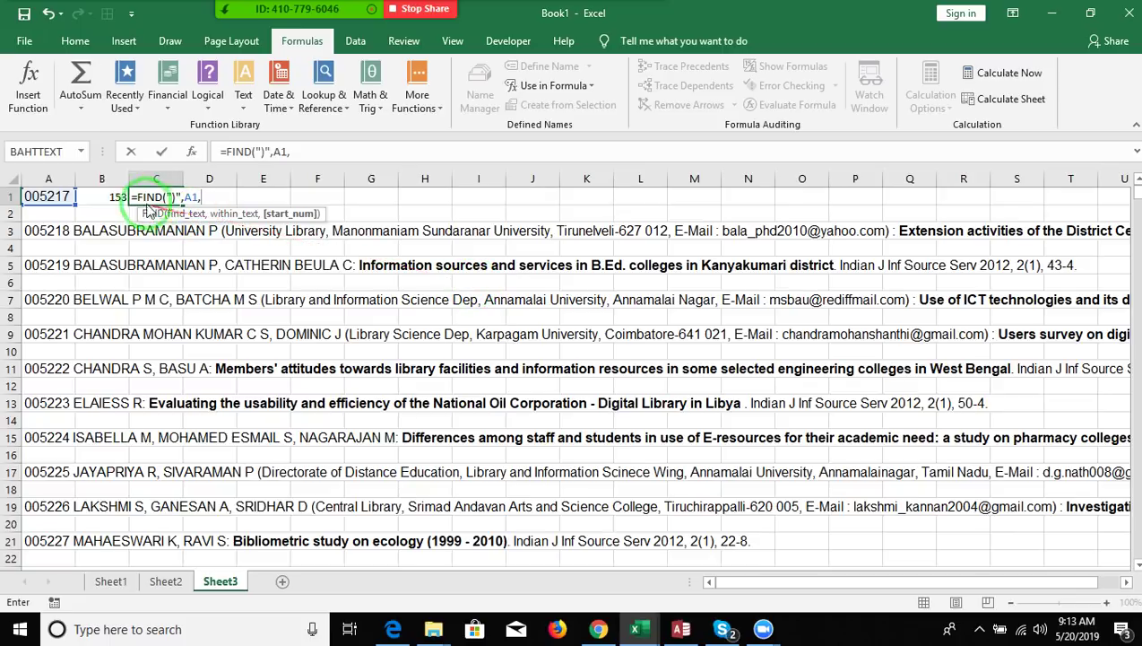
pyautogui.click(118, 198)
pyautogui.write('+1')
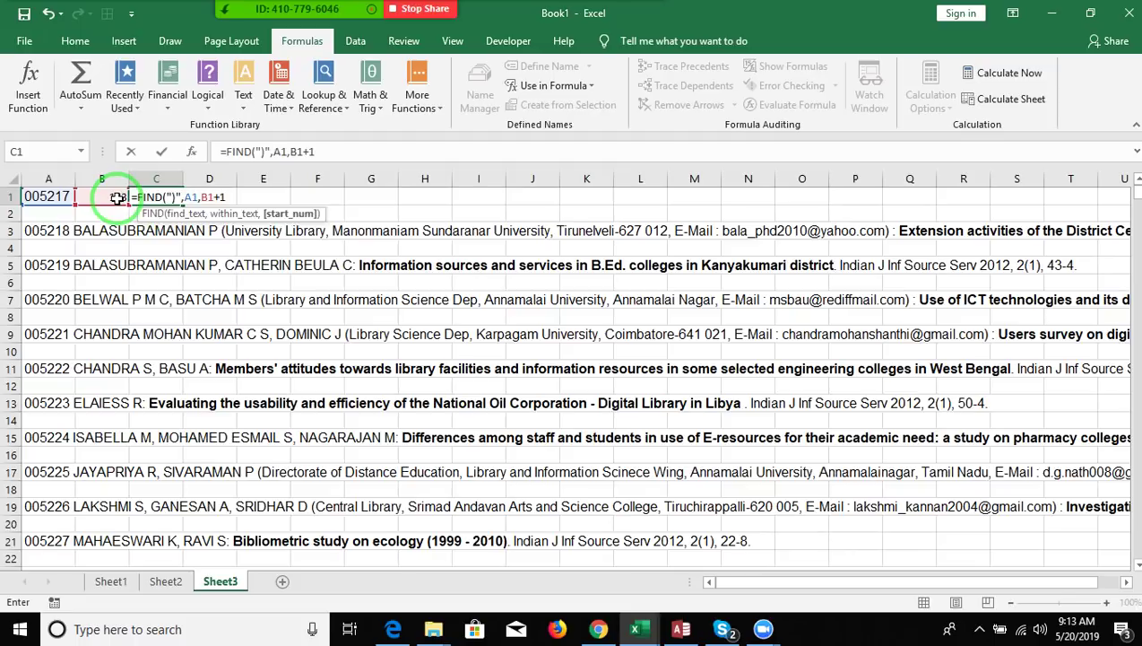
pyautogui.press('Return')
pyautogui.press('Right')
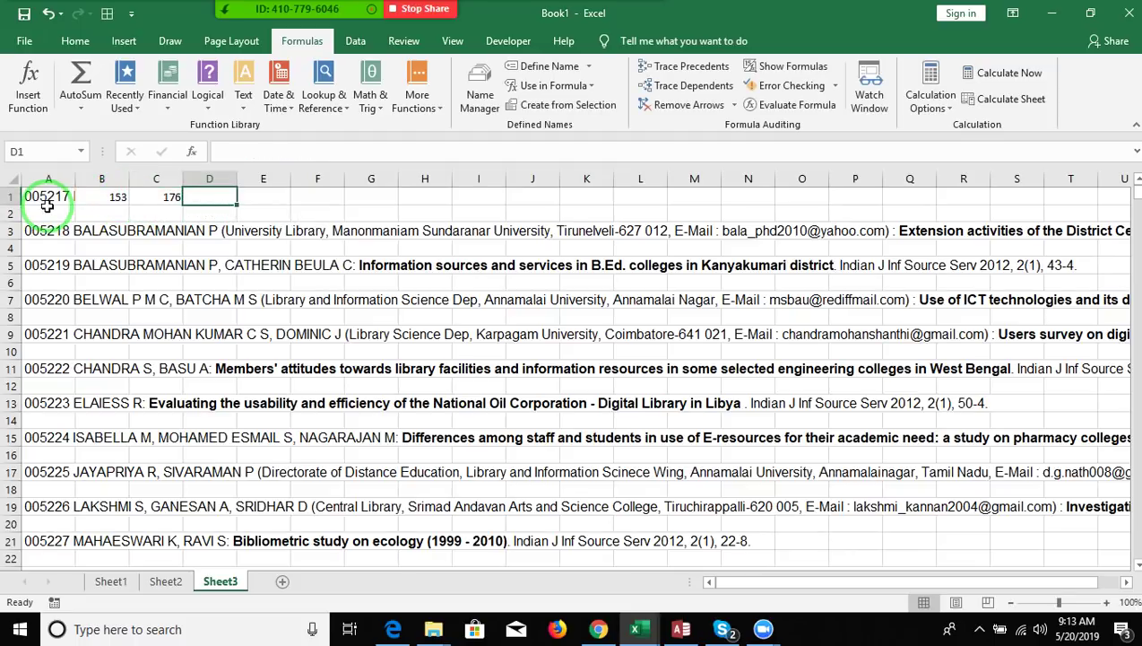
pyautogui.write('=')
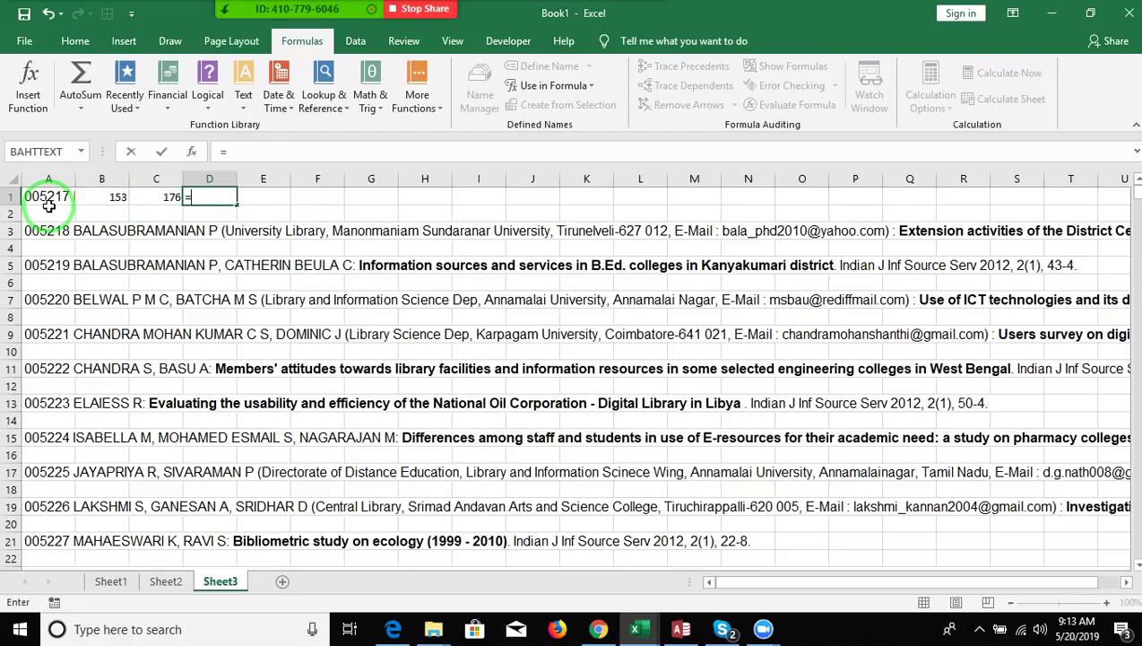
pyautogui.write('mid')
# Enter =MID(A1,B1+1,C1-B1) in D1 to pull out the text after the colon
pyautogui.press('Tab')
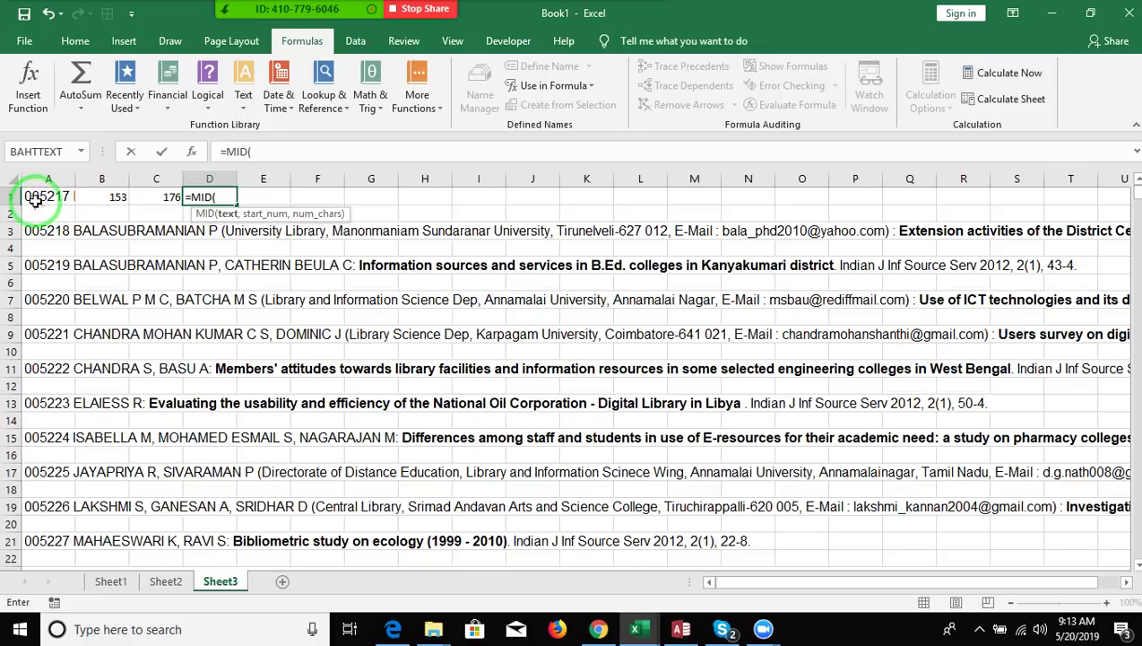
pyautogui.click(34, 201)
pyautogui.write(',')
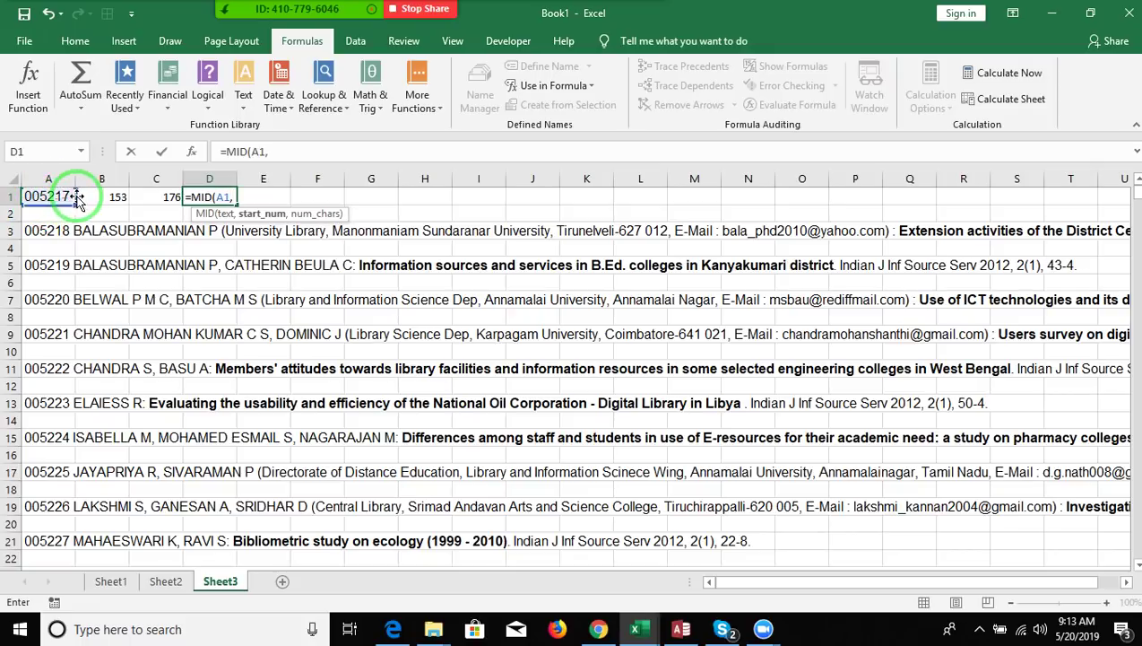
pyautogui.click(96, 195)
pyautogui.write('+')
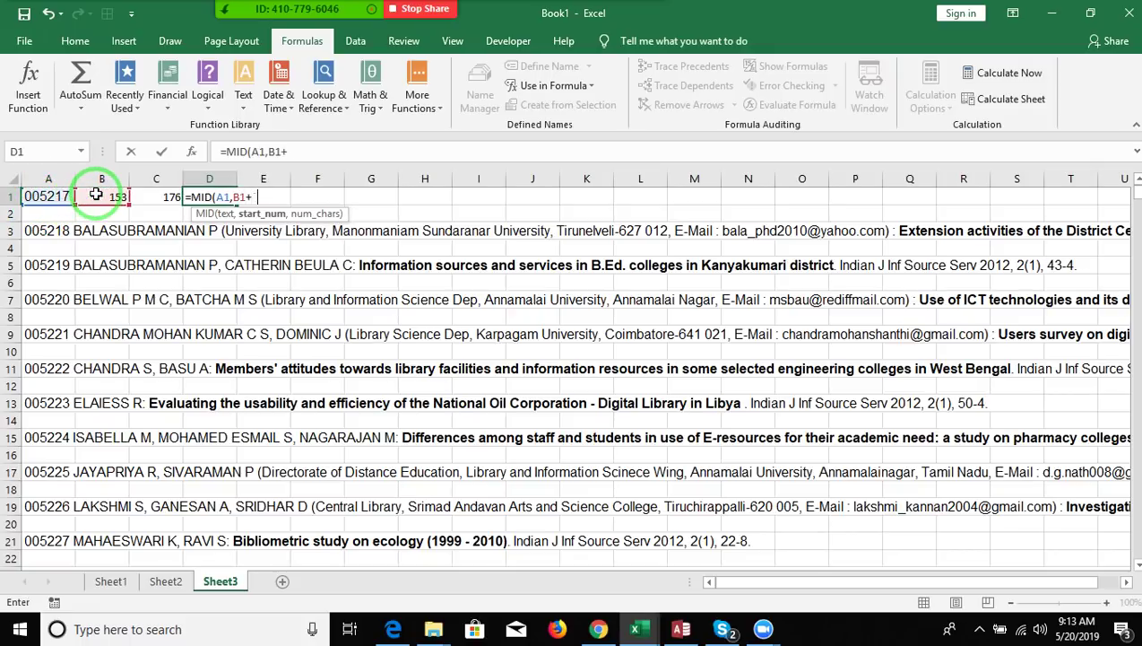
pyautogui.write('1,')
pyautogui.click(152, 200)
pyautogui.write('-')
pyautogui.click(108, 198)
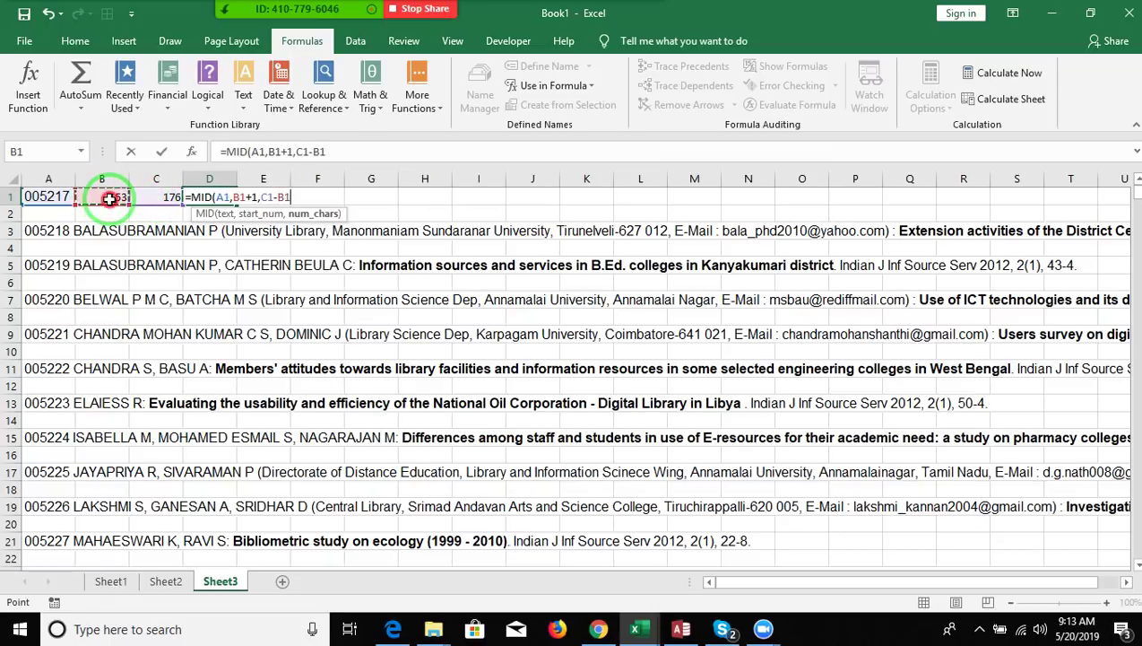
pyautogui.press('Return')
# Correct D1 to =MID(A1,B1+1,C1-B1-1) and select B1's colon-finding FIND expression
pyautogui.press('Up')
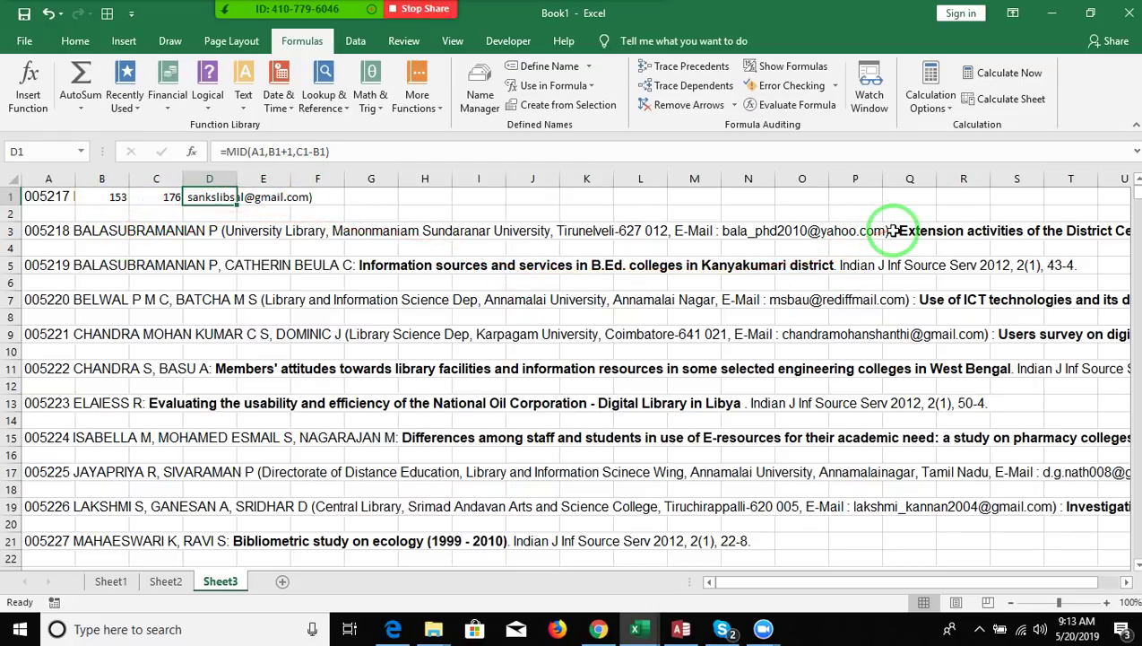
pyautogui.click(328, 152)
pyautogui.click(329, 152)
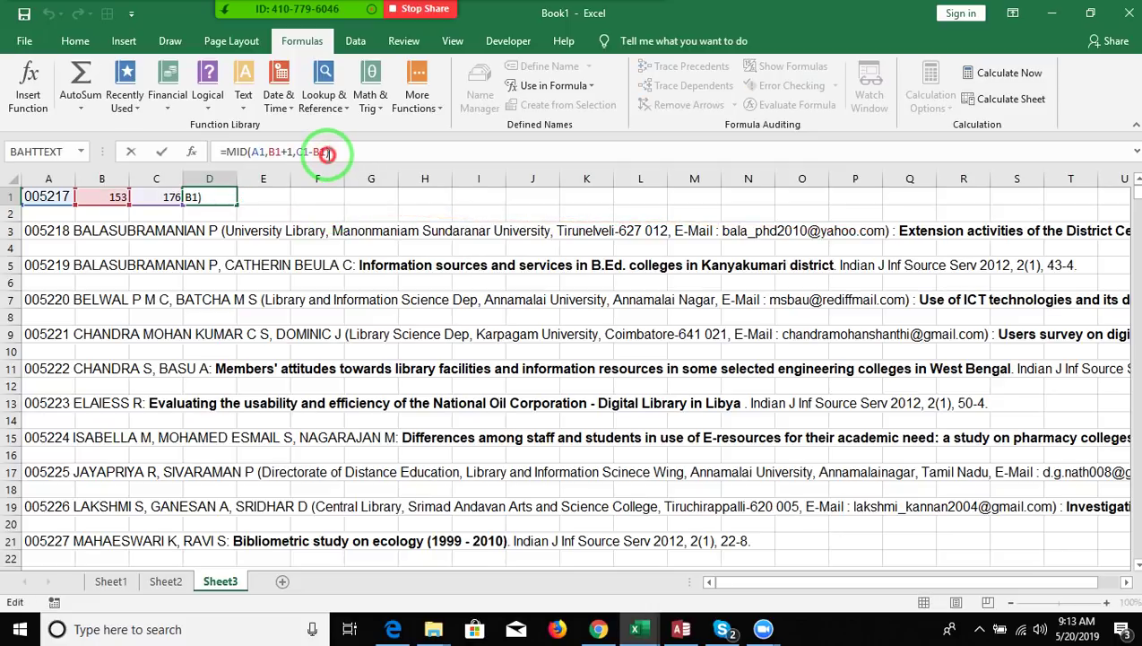
pyautogui.write('-1')
pyautogui.hotkey('ctrl', 'Return')
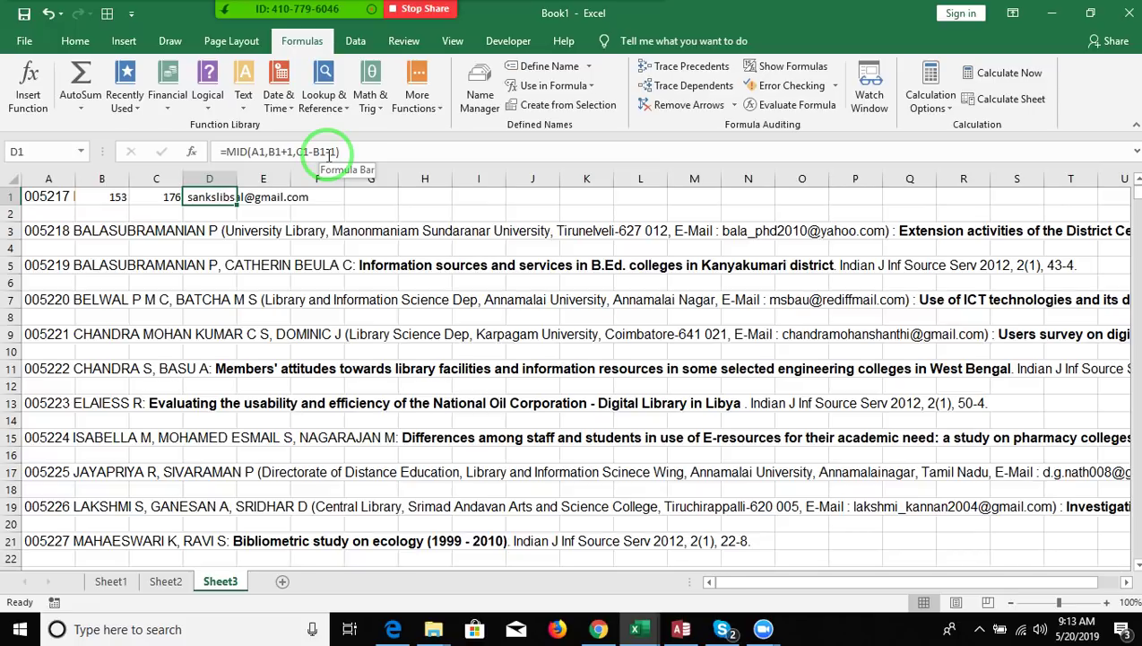
pyautogui.press('Left')
pyautogui.press('Left')
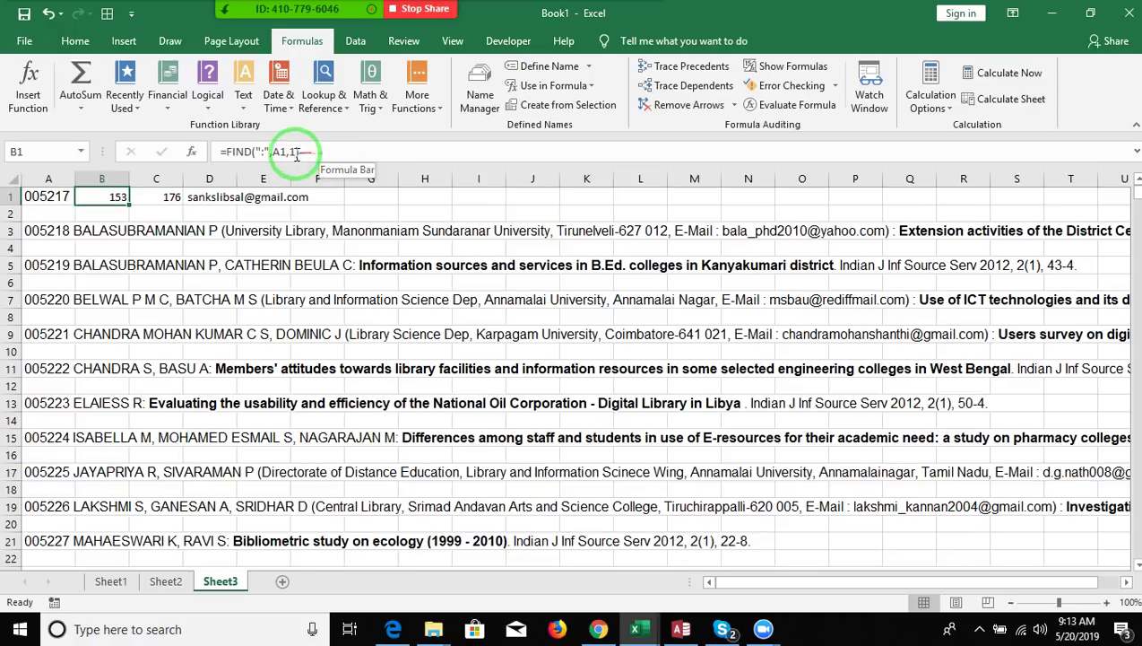
pyautogui.moveTo(226, 152); pyautogui.dragTo(332, 158)
pyautogui.hotkey('ctrl', 'c')
pyautogui.press('Escape')
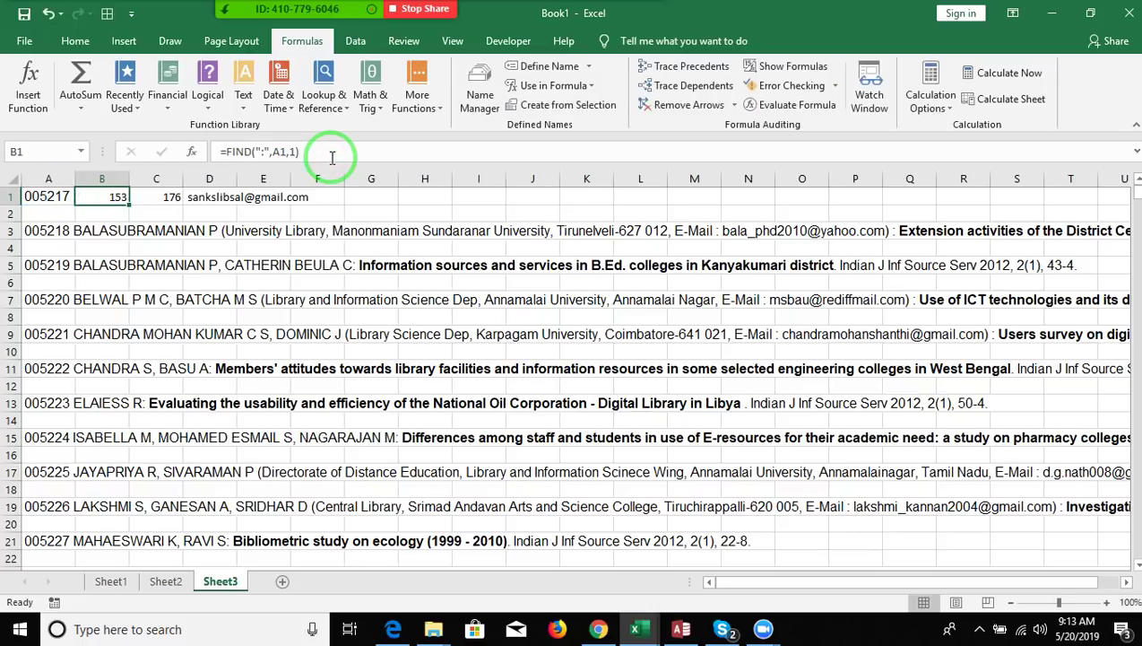
pyautogui.press('Right')
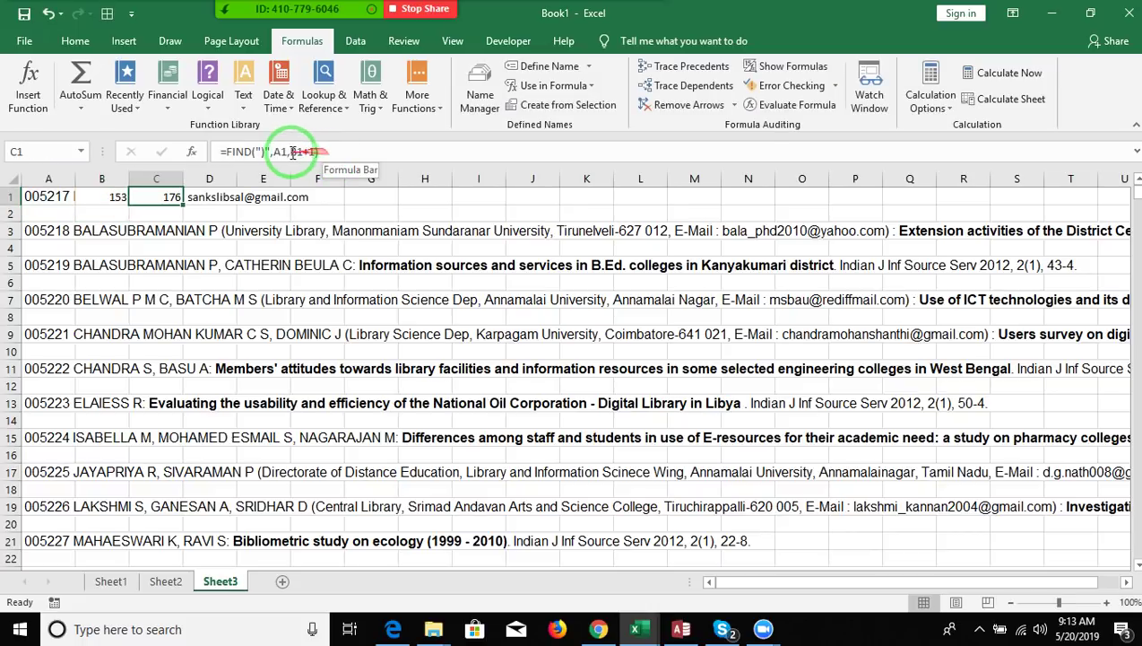
# Replace the B1 reference in C1's formula with FIND(":",A1,1)
pyautogui.click(286, 153)
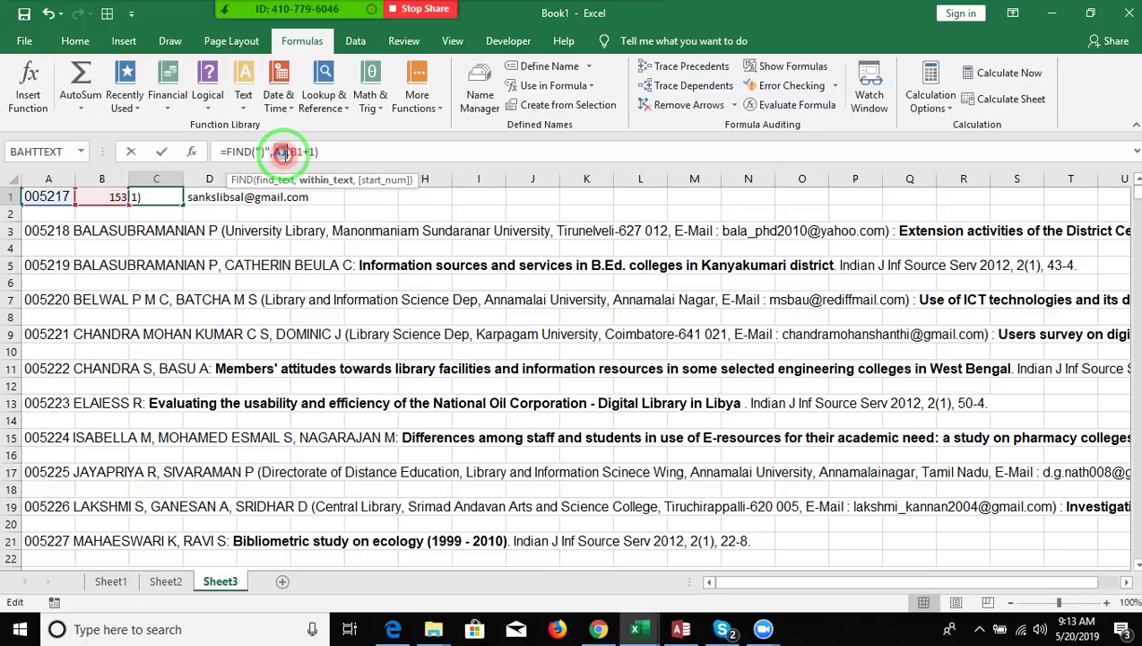
pyautogui.doubleClick(296, 151)
pyautogui.write('FIND(":",A1,1)')
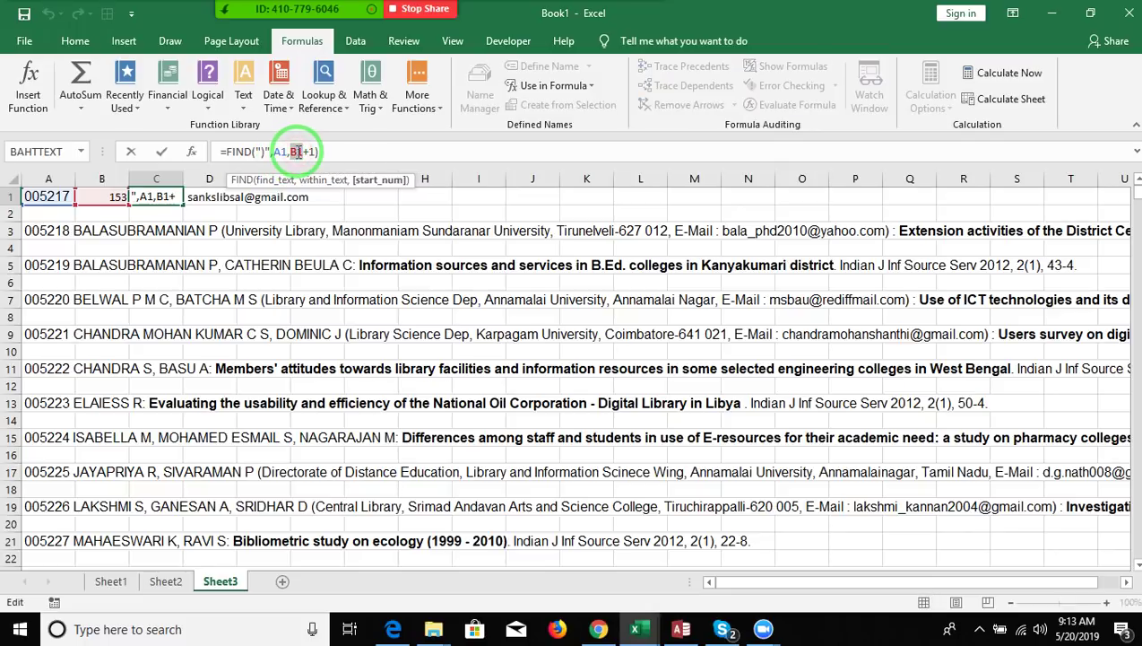
pyautogui.press('Return')
pyautogui.press('Up')
pyautogui.press('Right')
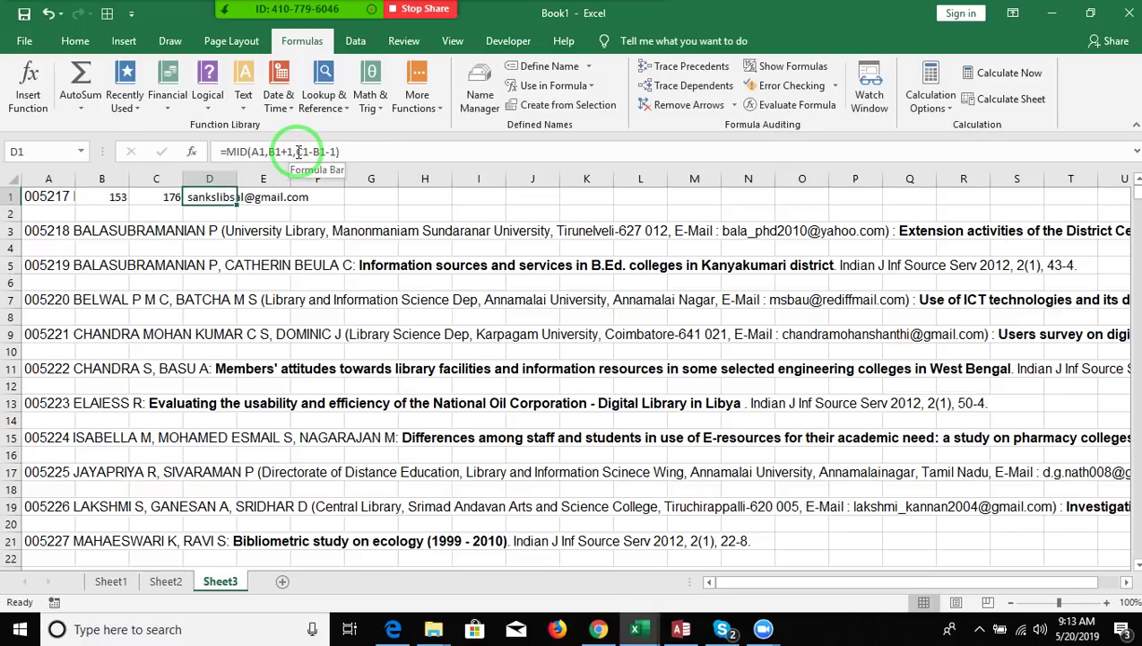
# Replace both B1 references in D1's formula with the colon-finding FIND expression
pyautogui.doubleClick(275, 152)
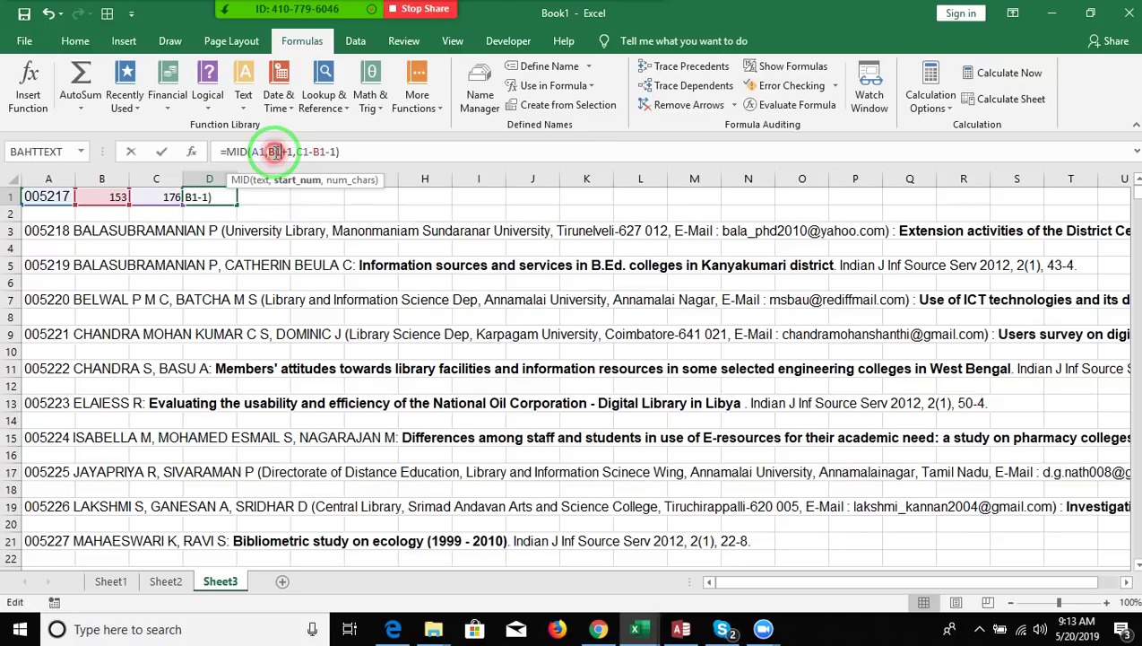
pyautogui.hotkey('ctrl', 'v')
pyautogui.press('Return')
pyautogui.press('Up')
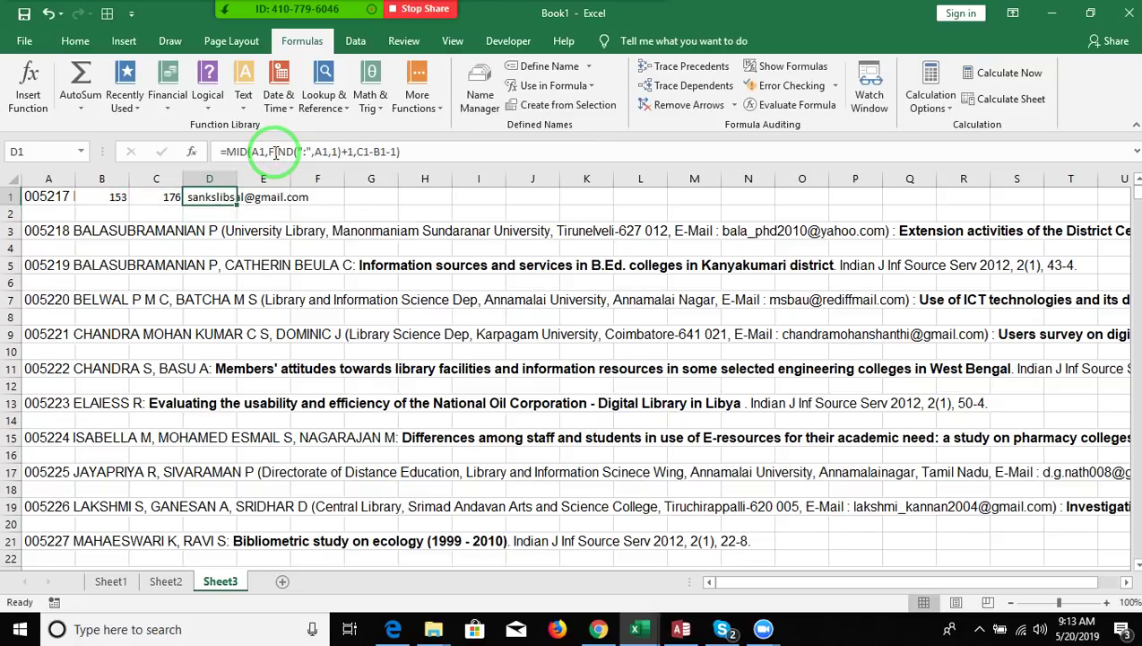
pyautogui.doubleClick(380, 152)
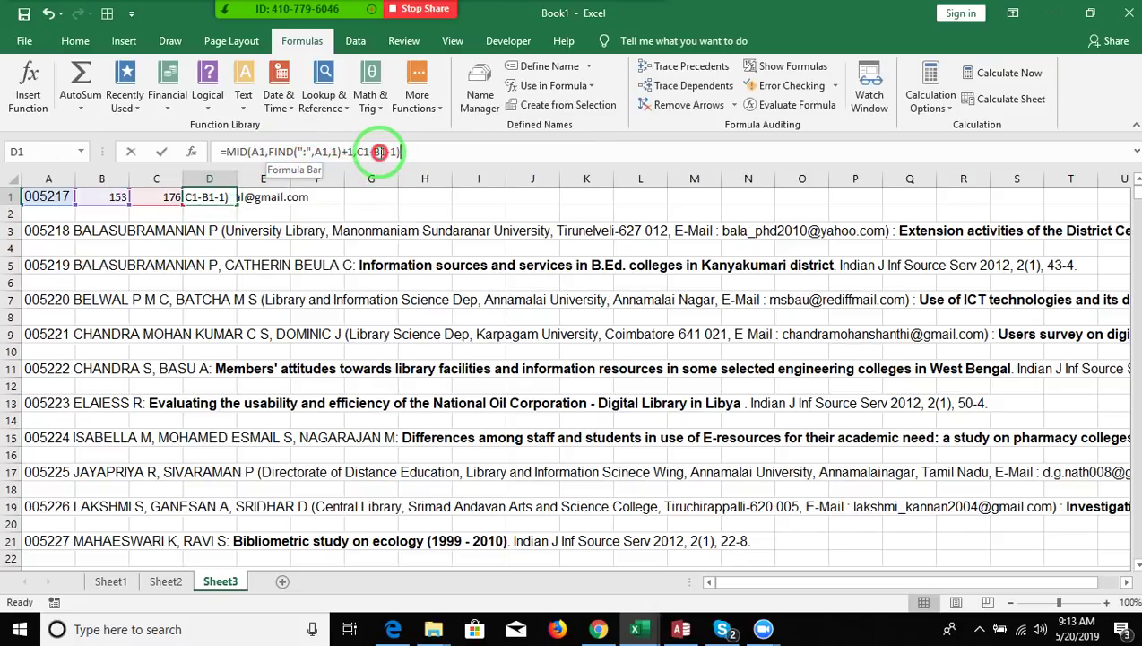
pyautogui.hotkey('ctrl', 'v')
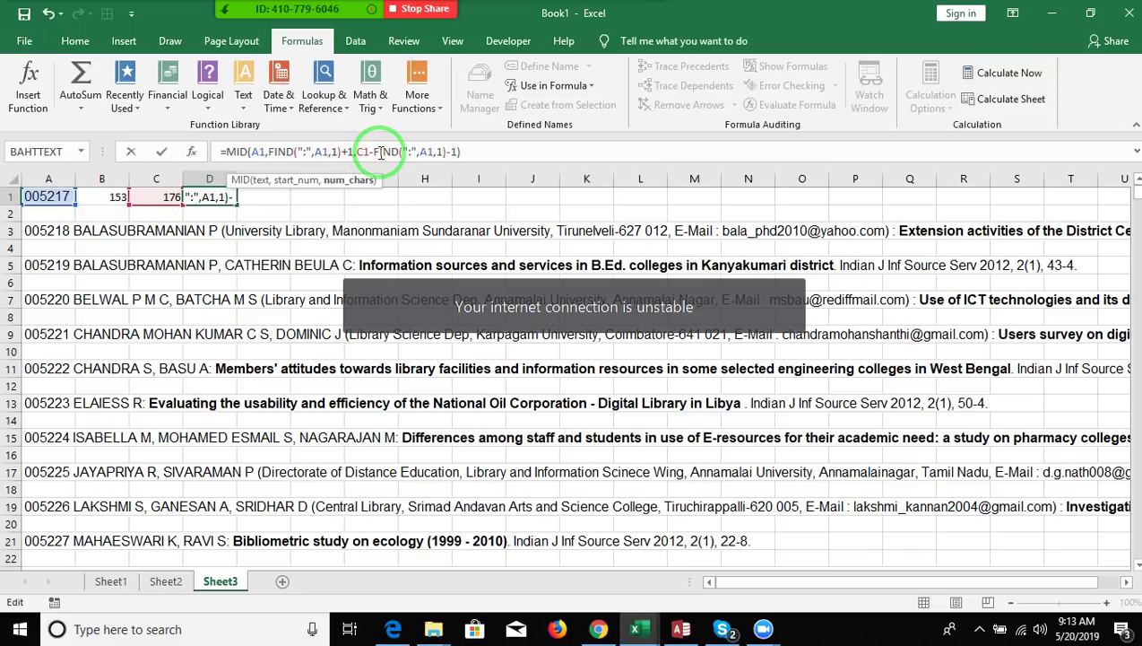
pyautogui.press('Return')
# Substitute C1's closing-bracket FIND expression for the C1 reference in D1
pyautogui.press('Up')
pyautogui.press('Left')
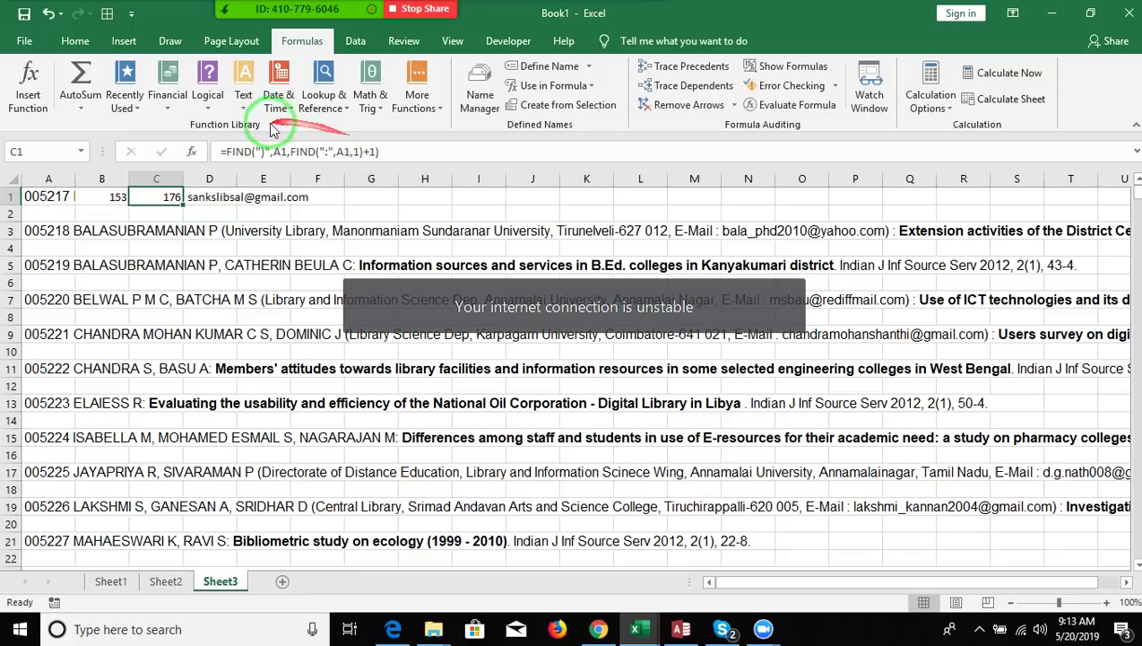
pyautogui.moveTo(226, 152); pyautogui.dragTo(450, 155)
pyautogui.hotkey('ctrl', 'c')
pyautogui.press('Escape')
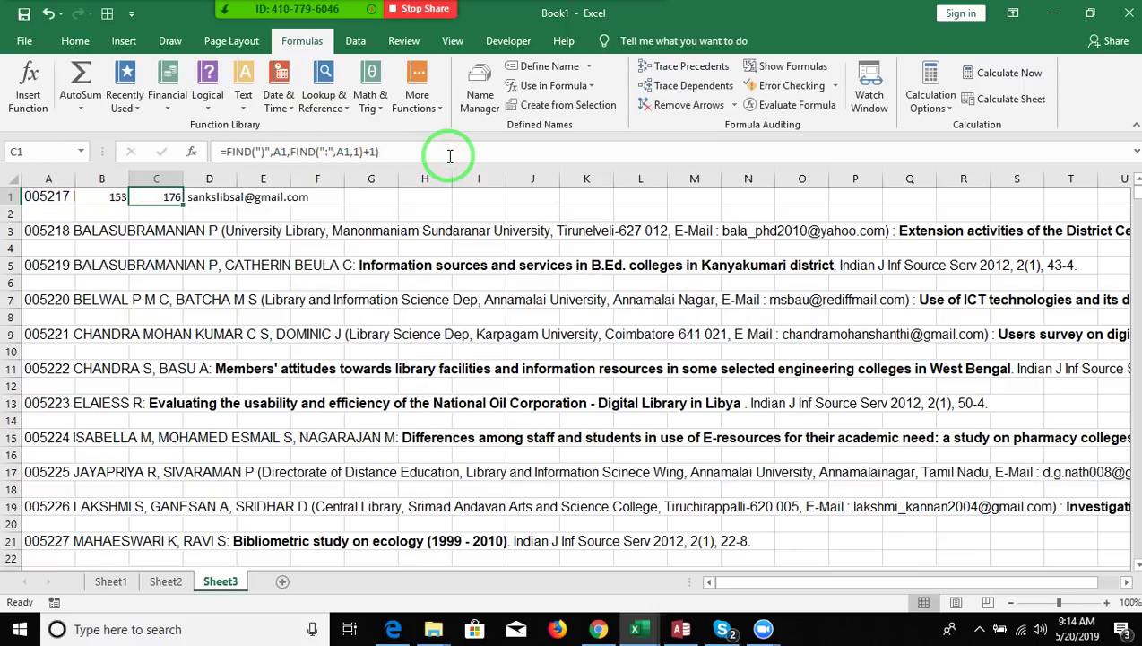
pyautogui.press('Right')
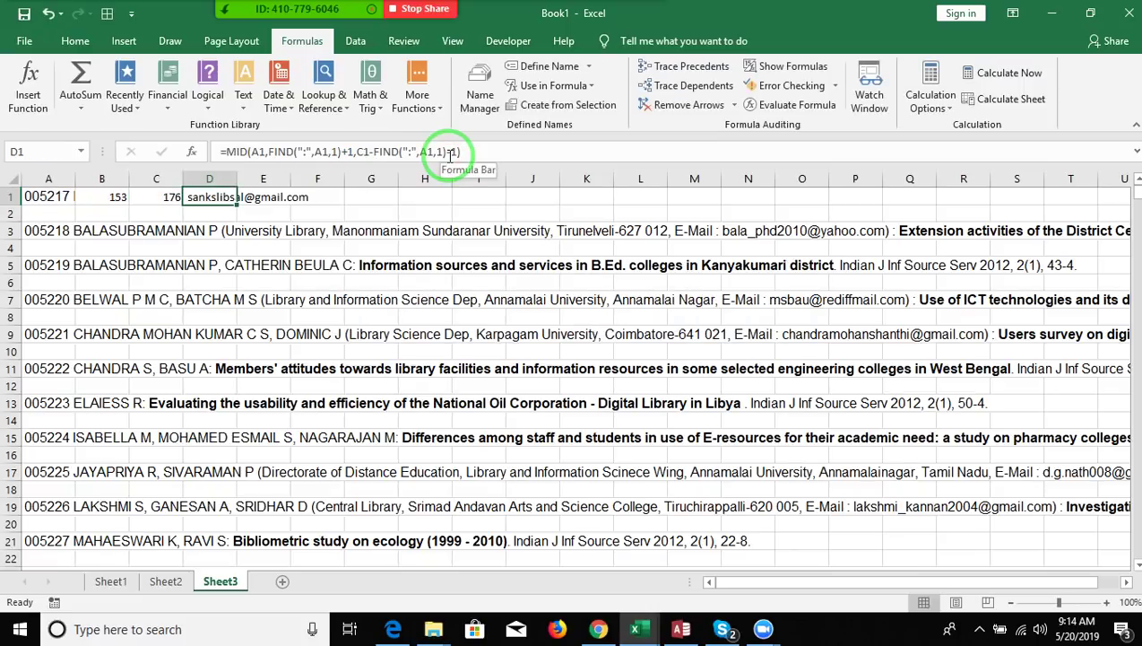
pyautogui.doubleClick(362, 151)
pyautogui.hotkey('ctrl', 'v')
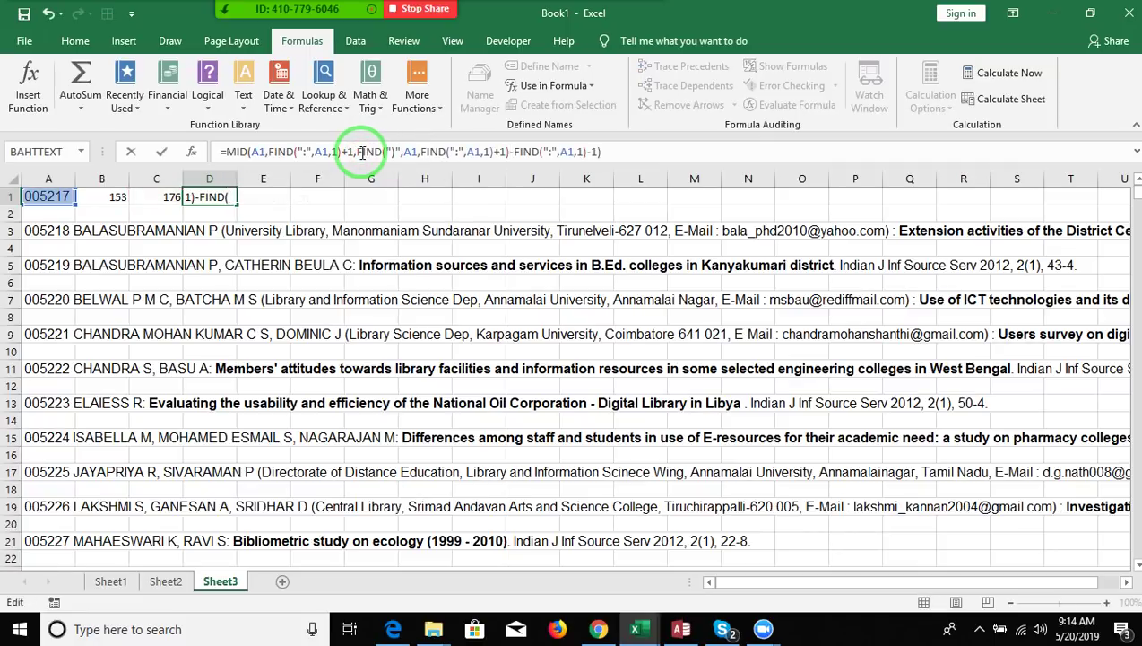
pyautogui.press('Return')
# Clear helper cells B1:C1 and move the combined formula from D1 into B1
pyautogui.press('Up')
pyautogui.press('Left')
pyautogui.press('Left')
pyautogui.hotkey('shift', 'Right')
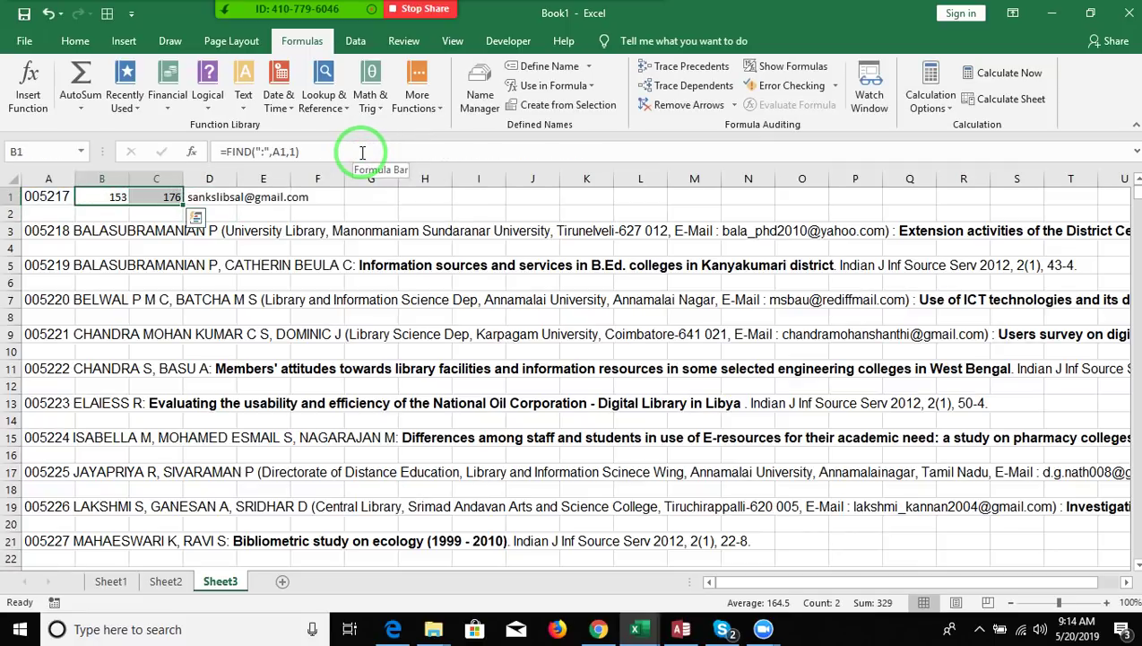
pyautogui.press('Delete')
pyautogui.press('Right')
pyautogui.press('Right')
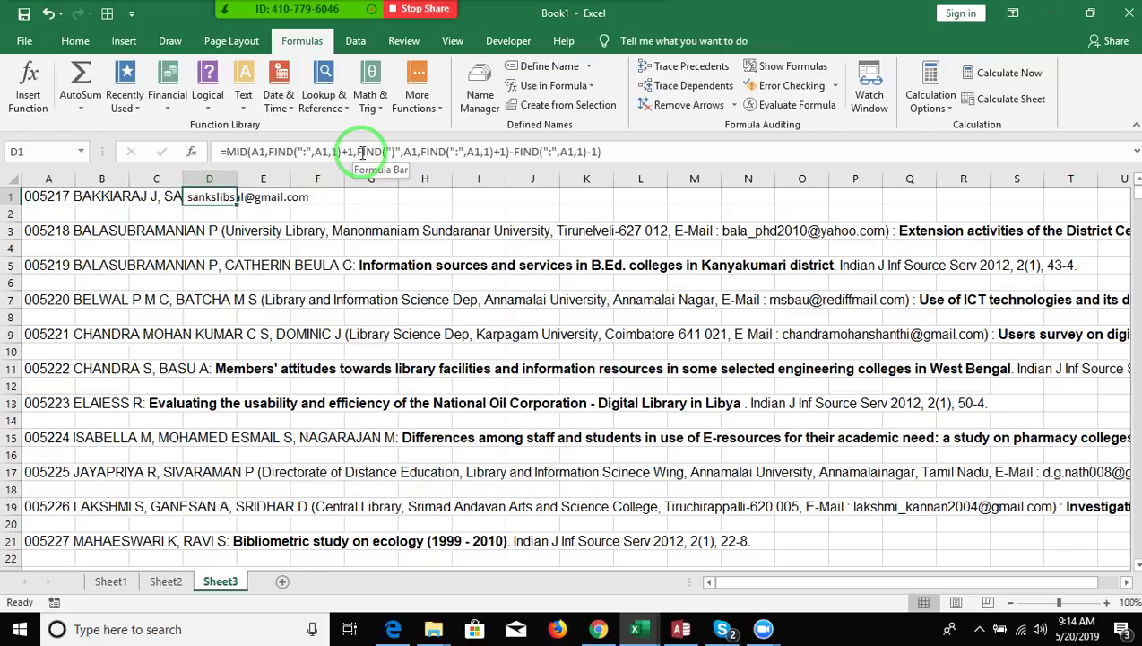
pyautogui.hotkey('ctrl', 'c')
pyautogui.press('Left')
pyautogui.press('Left')
pyautogui.hotkey('ctrl', 'v')
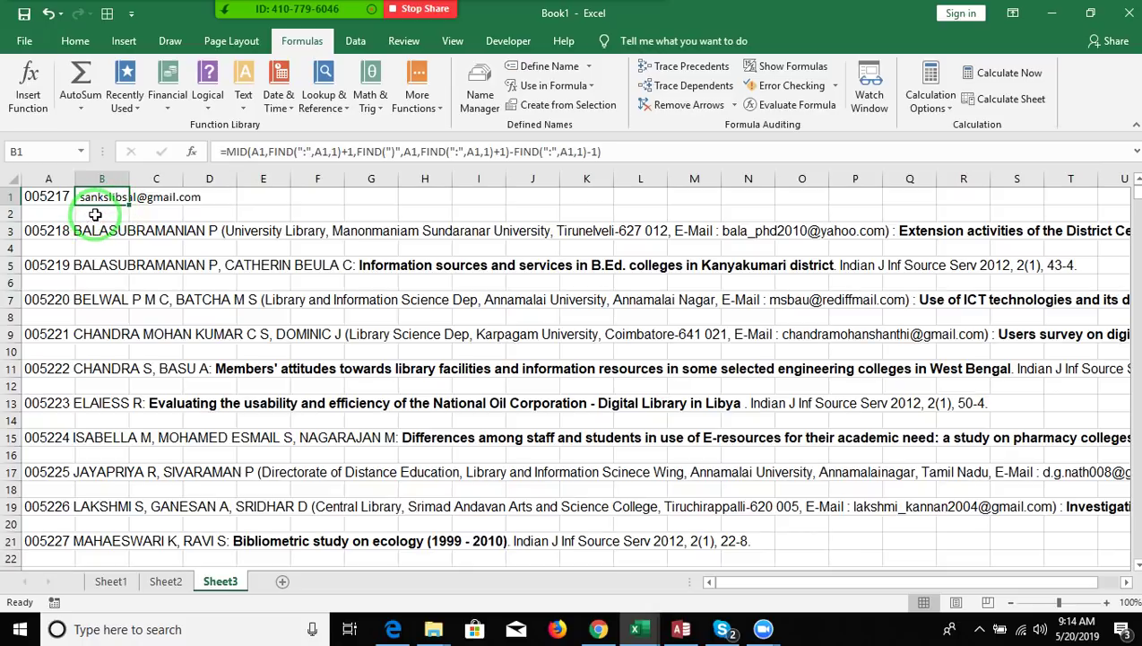
pyautogui.click(54, 224)
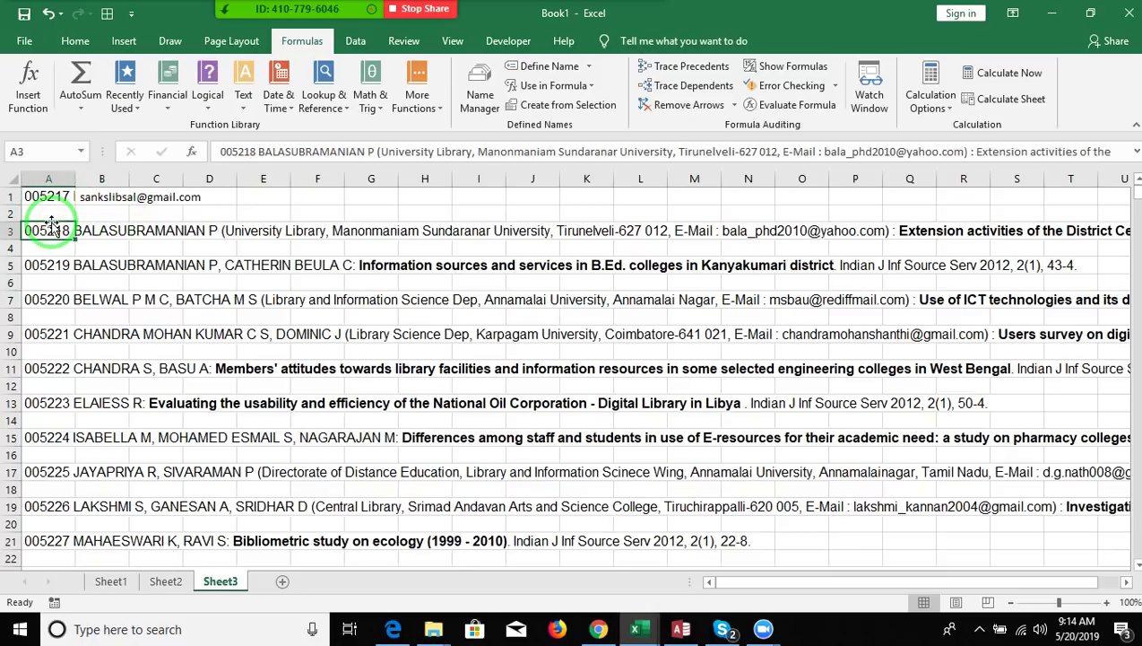
pyautogui.hotkey('ctrl', 'Down')
pyautogui.hotkey('ctrl', 'Down')
pyautogui.hotkey('ctrl', 'Down')
pyautogui.hotkey('ctrl', 'Down')
pyautogui.hotkey('ctrl', 'Down')
pyautogui.hotkey('ctrl', 'Down')
pyautogui.hotkey('ctrl', 'Down')
pyautogui.hotkey('ctrl', 'Down')
pyautogui.hotkey('ctrl', 'Down')
pyautogui.hotkey('ctrl', 'Down')
pyautogui.hotkey('ctrl', 'Down')
pyautogui.hotkey('ctrl', 'Down')
pyautogui.hotkey('ctrl', 'Down')
pyautogui.hotkey('ctrl', 'Down')
pyautogui.hotkey('ctrl', 'Down')
pyautogui.hotkey('ctrl', 'Down')
pyautogui.hotkey('ctrl', 'Down')
pyautogui.hotkey('ctrl', 'Down')
pyautogui.hotkey('ctrl', 'Down')
pyautogui.hotkey('ctrl', 'Down')
pyautogui.hotkey('ctrl', 'Down')
pyautogui.hotkey('ctrl', 'Down')
pyautogui.hotkey('ctrl', 'Down')
pyautogui.hotkey('ctrl', 'Down')
pyautogui.hotkey('ctrl', 'Down')
pyautogui.hotkey('ctrl', 'Down')
pyautogui.hotkey('ctrl', 'Down')
pyautogui.hotkey('ctrl', 'Down')
pyautogui.hotkey('ctrl', 'Down')
pyautogui.hotkey('ctrl', 'Down')
pyautogui.hotkey('ctrl', 'Down')
pyautogui.hotkey('ctrl', 'Down')
pyautogui.hotkey('ctrl', 'Down')
pyautogui.hotkey('ctrl', 'Down')
pyautogui.hotkey('ctrl', 'Down')
pyautogui.hotkey('ctrl', 'Down')
pyautogui.hotkey('ctrl', 'Down')
pyautogui.hotkey('ctrl', 'Down')
pyautogui.hotkey('ctrl', 'Down')
pyautogui.hotkey('ctrl', 'Down')
pyautogui.hotkey('ctrl', 'Down')
pyautogui.hotkey('ctrl', 'Down')
pyautogui.hotkey('ctrl', 'Down')
pyautogui.hotkey('ctrl', 'Down')
pyautogui.hotkey('ctrl', 'Down')
pyautogui.hotkey('ctrl', 'Down')
pyautogui.hotkey('ctrl', 'Down')
pyautogui.hotkey('ctrl', 'Down')
pyautogui.hotkey('ctrl', 'Down')
pyautogui.hotkey('ctrl', 'Down')
pyautogui.hotkey('ctrl', 'Down')
pyautogui.hotkey('ctrl', 'Down')
pyautogui.hotkey('ctrl', 'Down')
pyautogui.hotkey('ctrl', 'Down')
pyautogui.hotkey('ctrl', 'Down')
pyautogui.hotkey('ctrl', 'Down')
pyautogui.hotkey('ctrl', 'Down')
pyautogui.hotkey('ctrl', 'Down')
pyautogui.hotkey('ctrl', 'Down')
pyautogui.hotkey('ctrl', 'Down')
pyautogui.hotkey('ctrl', 'Down')
pyautogui.hotkey('ctrl', 'Down')
pyautogui.hotkey('ctrl', 'Down')
pyautogui.hotkey('ctrl', 'Down')
pyautogui.hotkey('ctrl', 'Down')
pyautogui.hotkey('ctrl', 'Down')
pyautogui.hotkey('ctrl', 'Down')
pyautogui.hotkey('ctrl', 'Down')
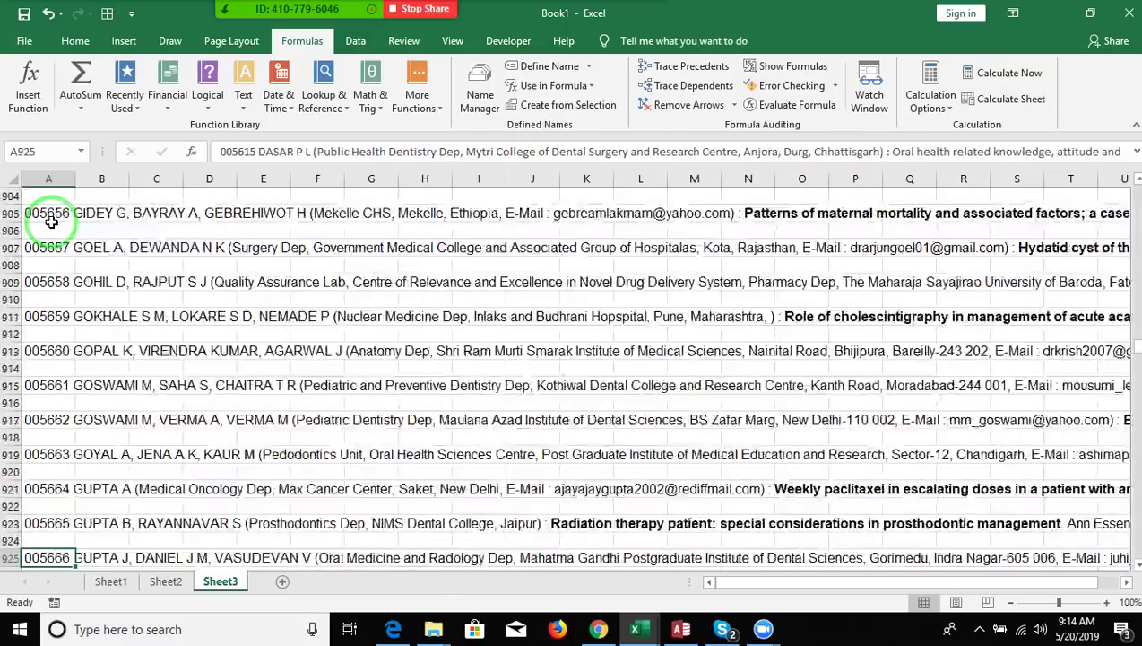
pyautogui.hotkey('ctrl', 'Down')
pyautogui.hotkey('ctrl', 'Down')
pyautogui.hotkey('ctrl', 'Down')
pyautogui.hotkey('ctrl', 'Down')
pyautogui.hotkey('ctrl', 'Down')
pyautogui.hotkey('ctrl', 'Down')
pyautogui.hotkey('ctrl', 'Down')
pyautogui.hotkey('ctrl', 'Down')
pyautogui.hotkey('ctrl', 'Down')
pyautogui.hotkey('ctrl', 'Down')
pyautogui.hotkey('ctrl', 'Down')
pyautogui.hotkey('ctrl', 'Down')
pyautogui.hotkey('ctrl', 'Down')
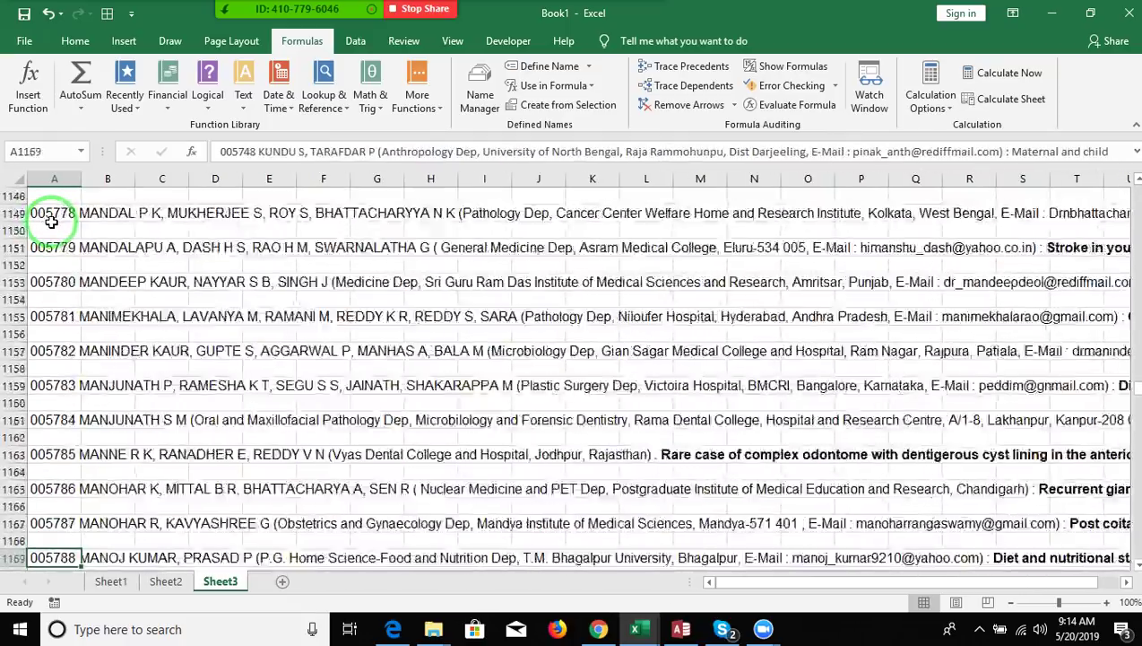
pyautogui.hotkey('ctrl', 'Down')
pyautogui.hotkey('ctrl', 'Down')
pyautogui.hotkey('ctrl', 'Down')
pyautogui.hotkey('ctrl', 'Down')
pyautogui.hotkey('ctrl', 'Down')
pyautogui.hotkey('ctrl', 'Down')
pyautogui.hotkey('ctrl', 'Down')
pyautogui.hotkey('ctrl', 'Down')
pyautogui.hotkey('ctrl', 'Down')
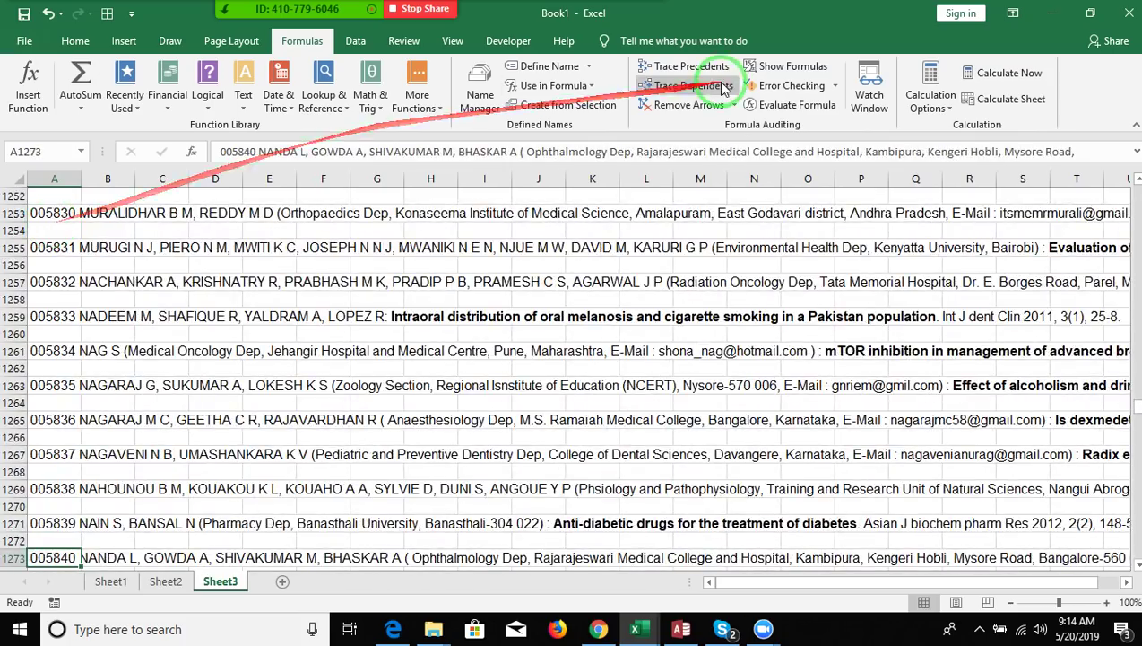
pyautogui.moveTo(1137, 417); pyautogui.dragTo(1137, 565)
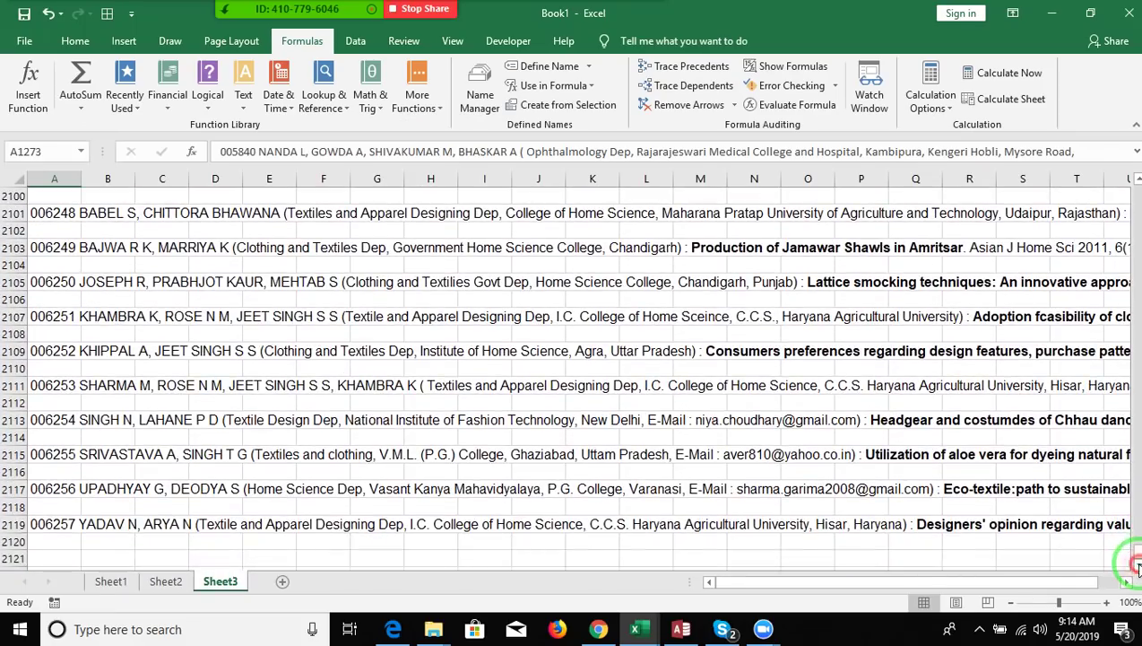
pyautogui.click(52, 531)
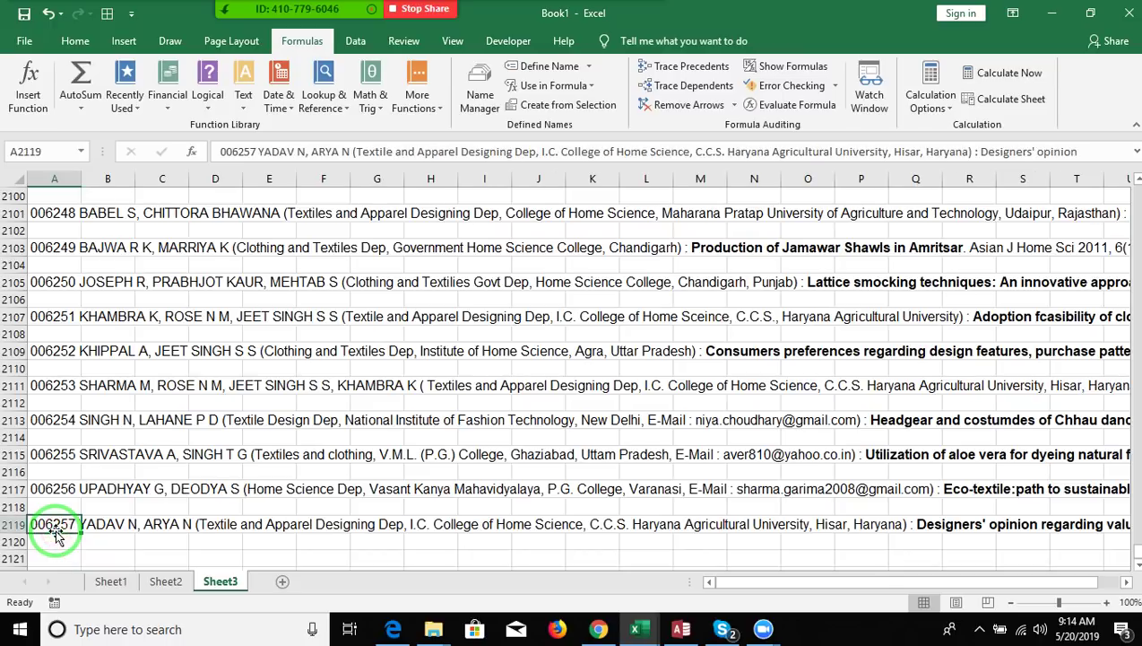
pyautogui.moveTo(56, 534); pyautogui.dragTo(55, 534)
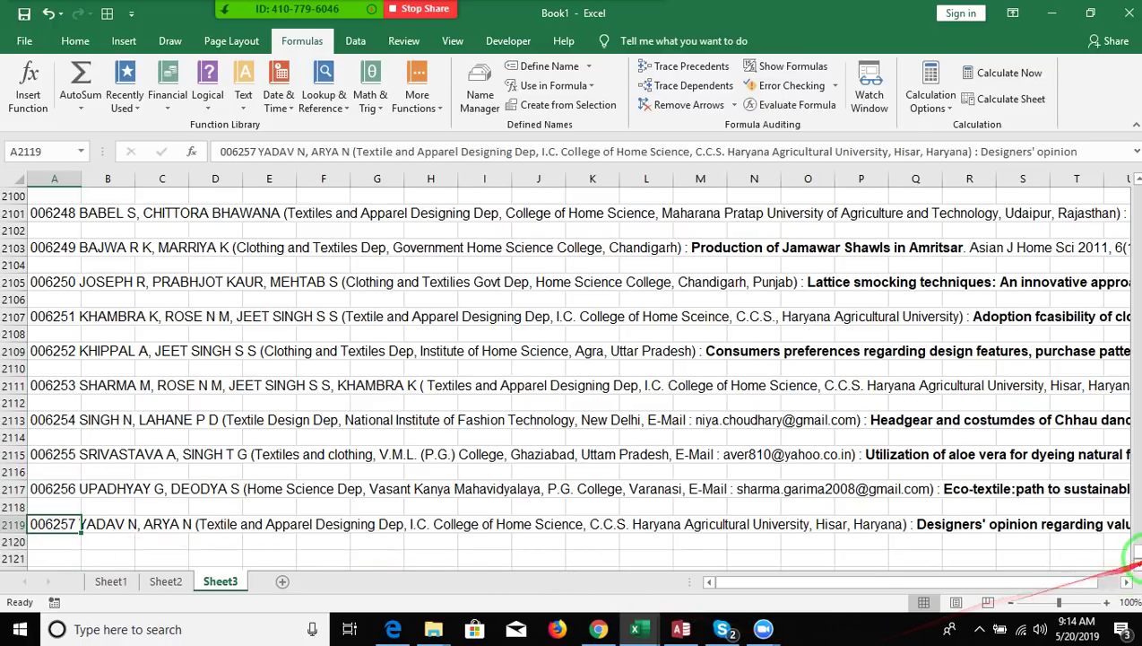
pyautogui.moveTo(1132, 552); pyautogui.dragTo(1135, 179)
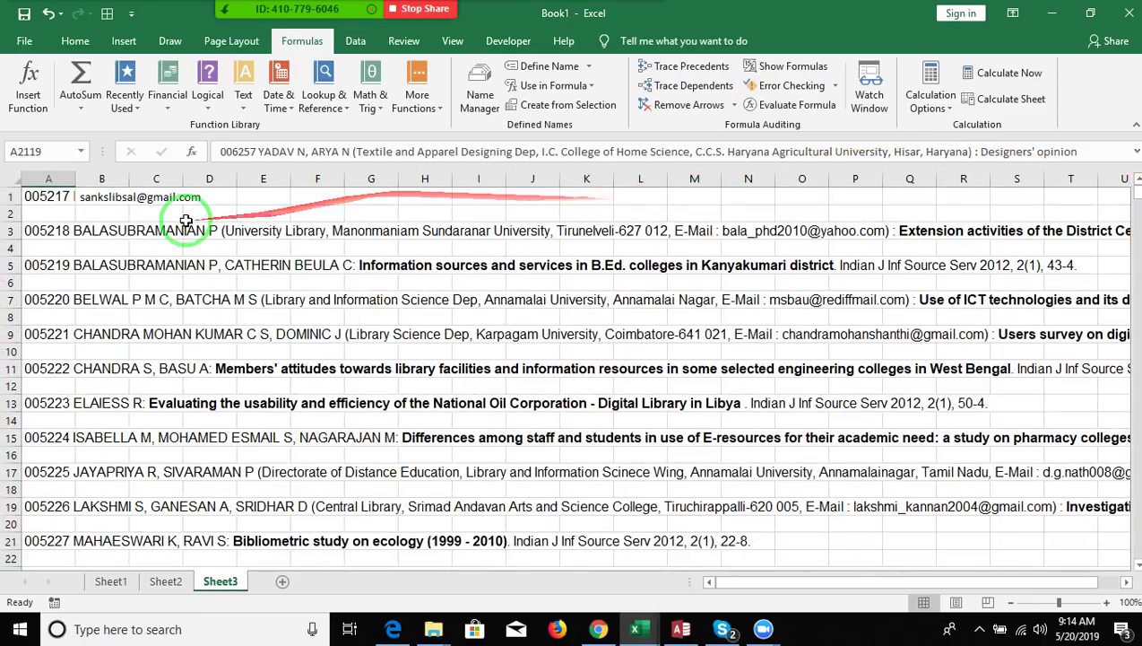
pyautogui.hotkey('ctrl', 'space')
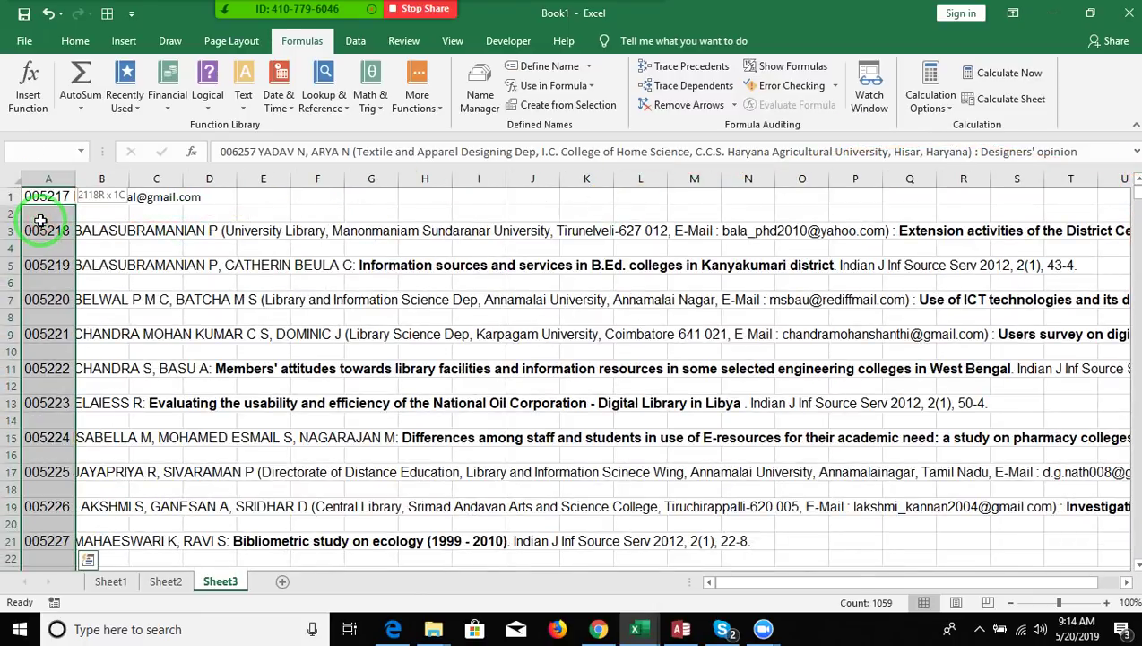
# Sort column A from A to Z
pyautogui.click(89, 50)
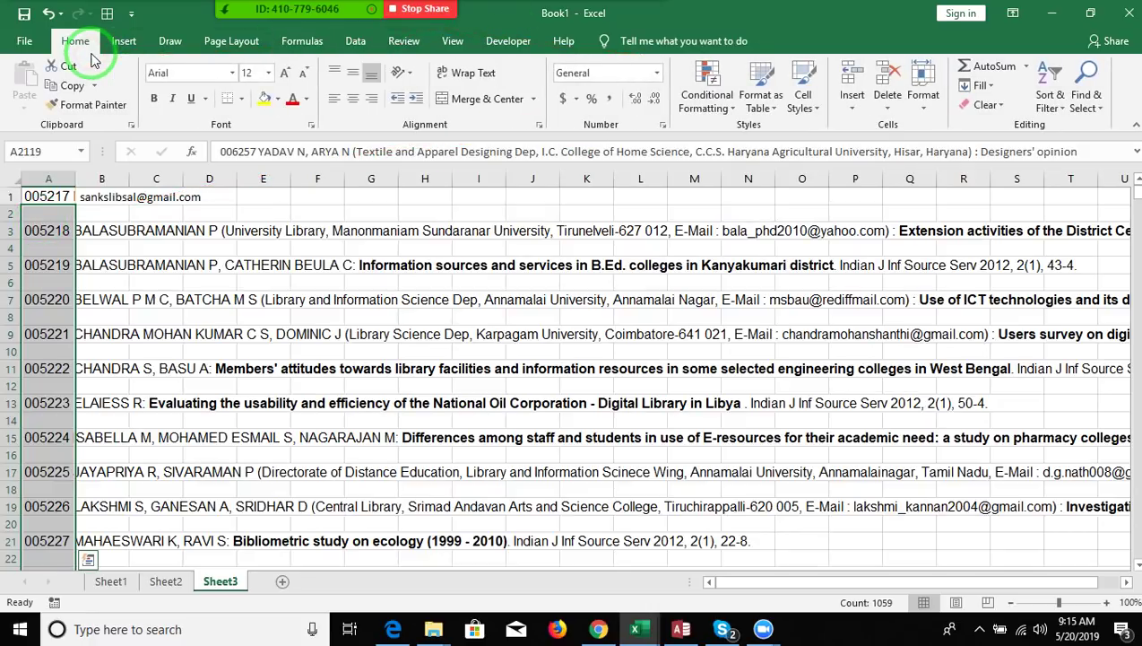
pyautogui.click(1050, 101)
pyautogui.click(1051, 130)
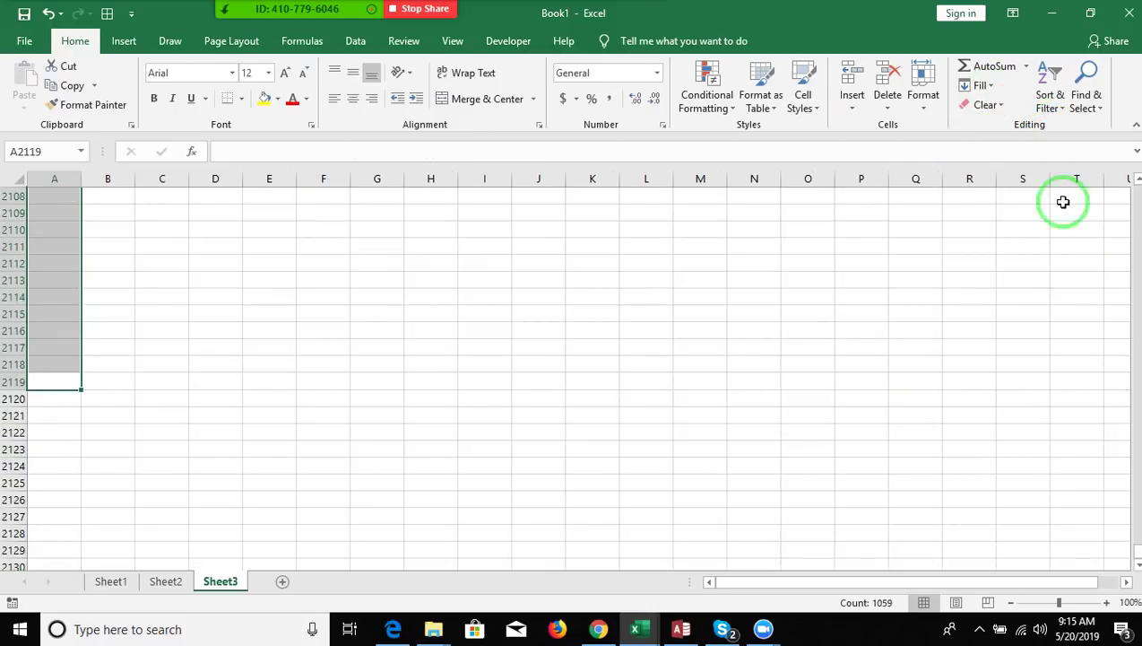
pyautogui.click(1136, 556)
pyautogui.moveTo(1136, 556)
pyautogui.mouseDown()
pyautogui.moveTo(1120, 349)
pyautogui.moveTo(1117, 378)
pyautogui.mouseUp()
# Delete the leftover subject headings in A1042:A1060
pyautogui.click(175, 375)
pyautogui.press('Up')
pyautogui.press('Up')
pyautogui.press('Up')
pyautogui.press('Up')
pyautogui.press('Up')
pyautogui.press('Up')
pyautogui.press('Up')
pyautogui.press('Up')
pyautogui.press('Up')
pyautogui.scroll(5, 179, 377)
pyautogui.scroll(1, 178, 377)
pyautogui.press('Up')
pyautogui.press('Up')
pyautogui.press('Up')
pyautogui.press('Up')
pyautogui.press('Left')
pyautogui.press('Down')
pyautogui.press('Down')
pyautogui.press('Left')
pyautogui.hotkey('ctrl', 'shift', 'Down')
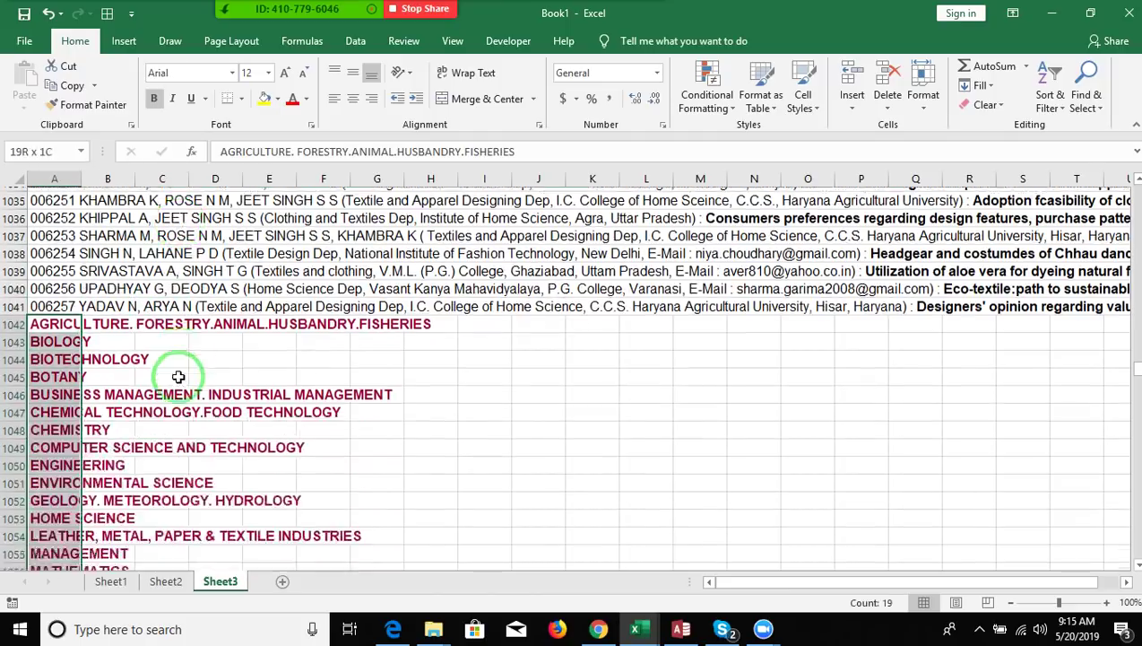
pyautogui.press('Delete')
# Select column B from B1041 up to B1
pyautogui.press('Right')
pyautogui.press('Up')
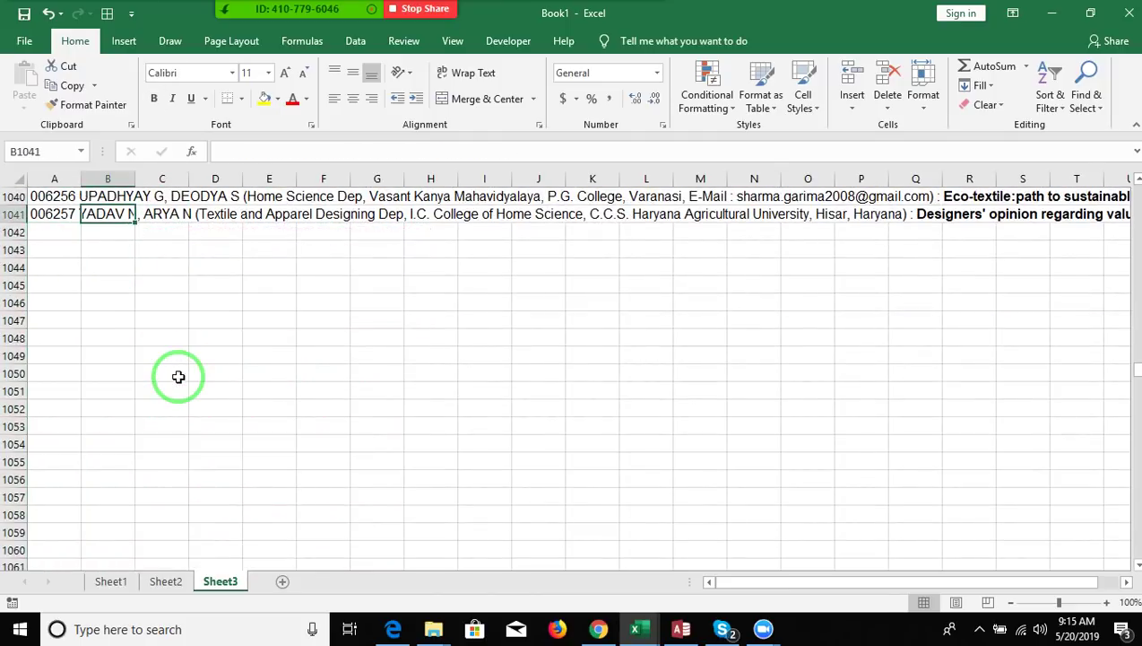
pyautogui.hotkey('ctrl', 'shift', 'Up')
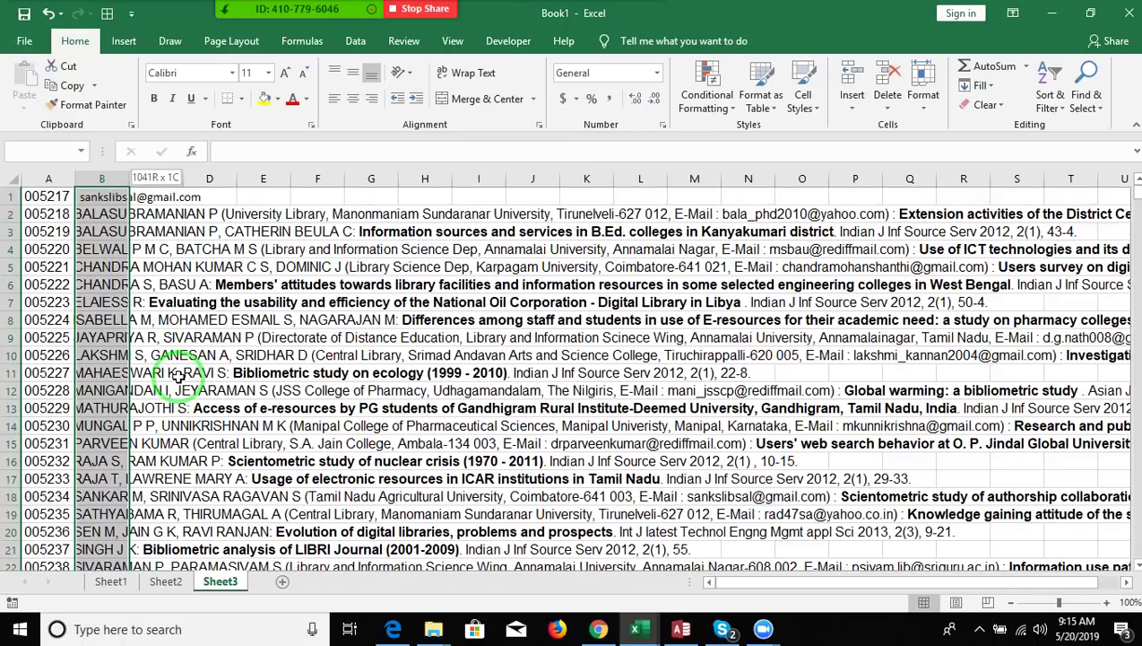
# Fill the B1 formula down through B1041 and check the extracted results at both ends
pyautogui.hotkey('ctrl', 'd')
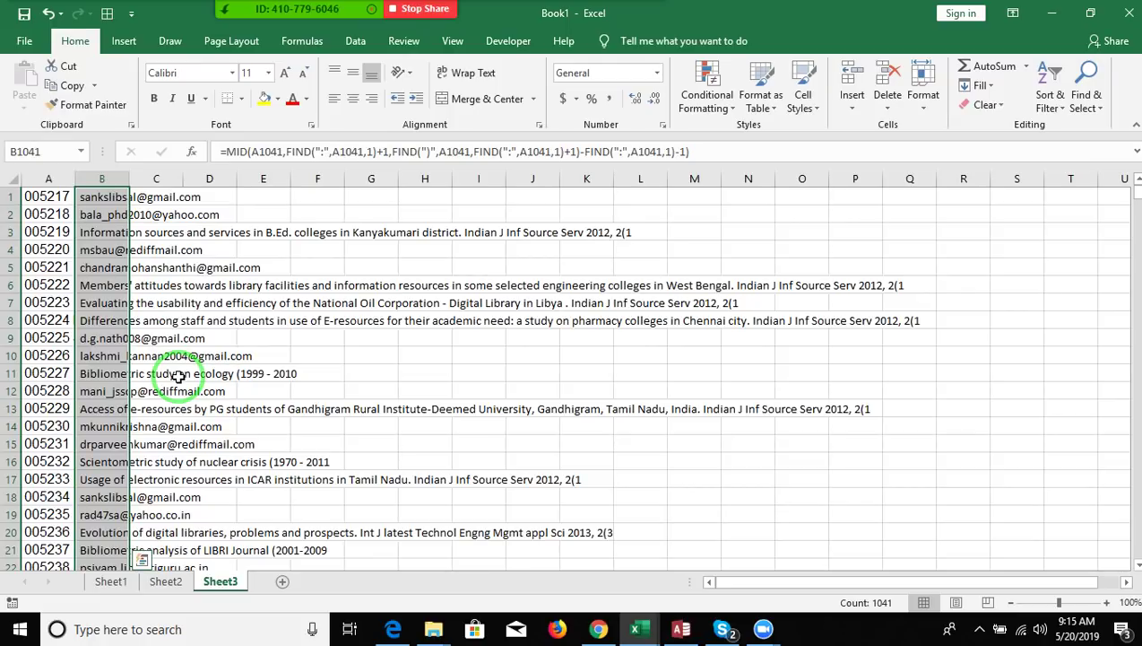
pyautogui.press('Up')
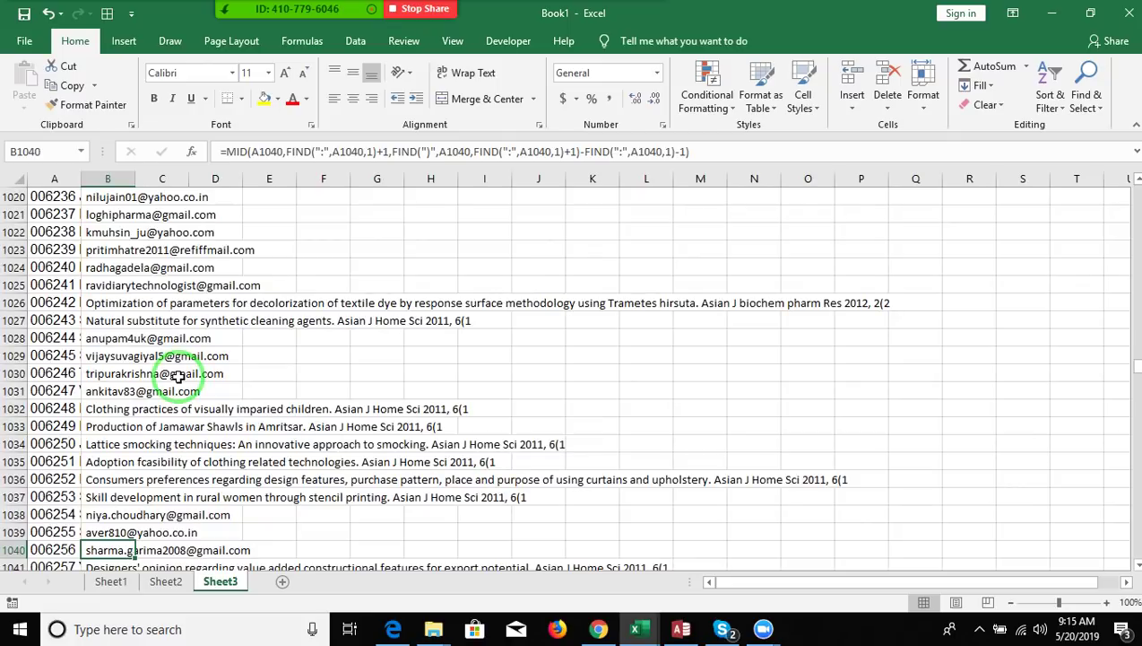
pyautogui.hotkey('ctrl', 'Up')
pyautogui.press('Down')
pyautogui.press('Down')
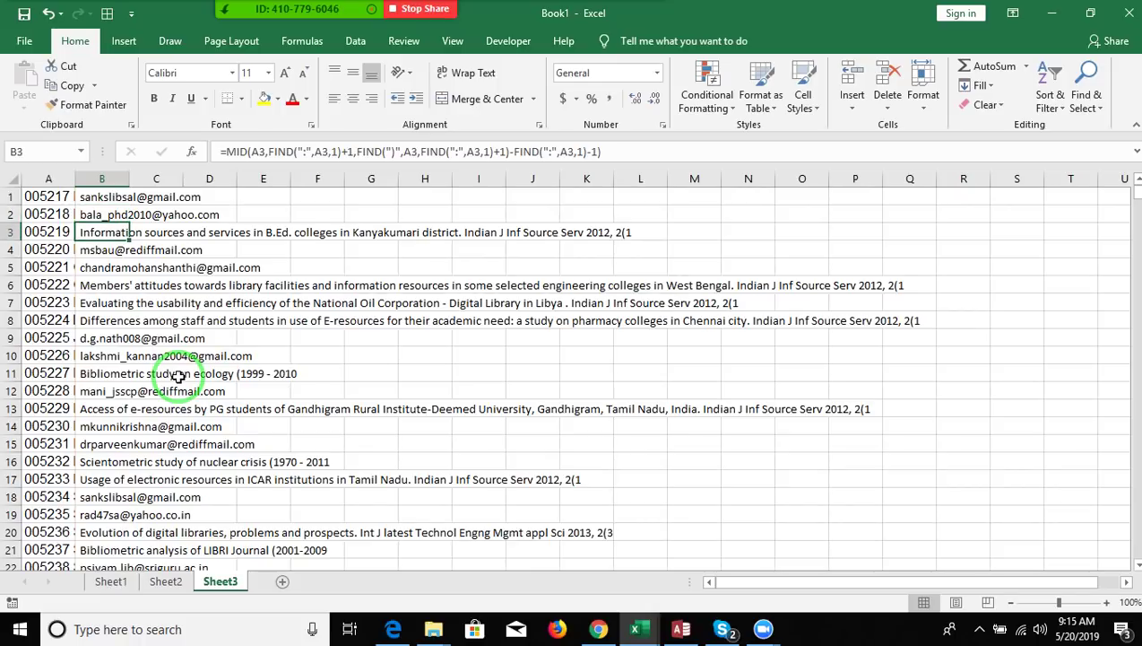
pyautogui.press('Left')
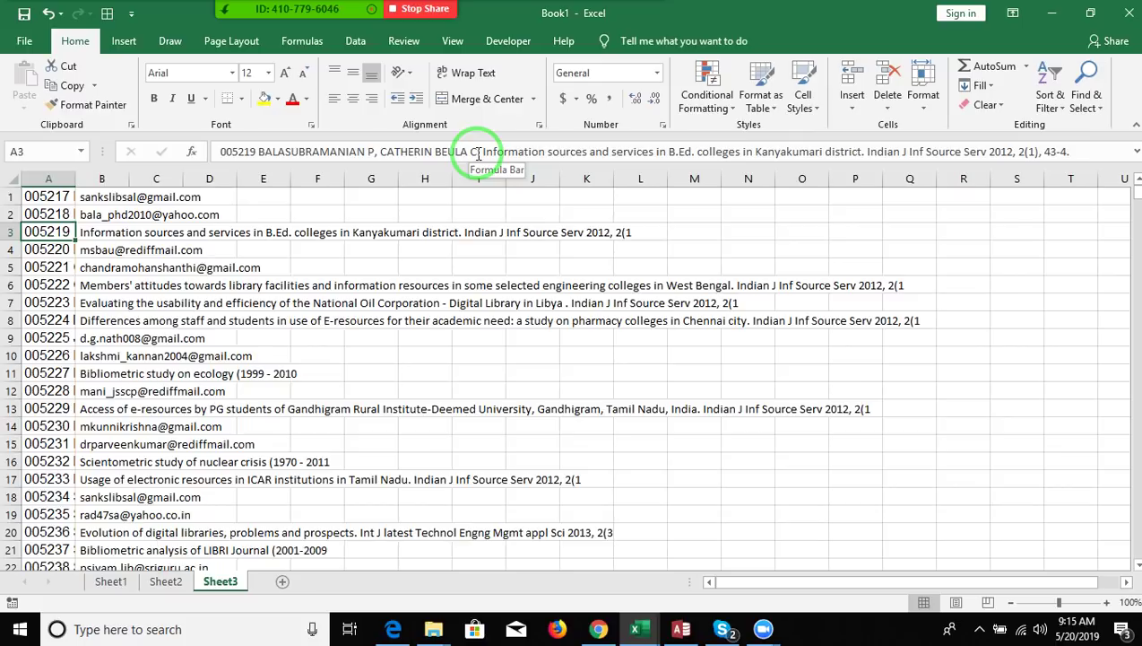
pyautogui.press('Up')
# Wrap B1's MID extraction in IF(FIND("@",A1,…)>=1, …) so it tests A1 for an @
pyautogui.press('Right')
pyautogui.press('Up')
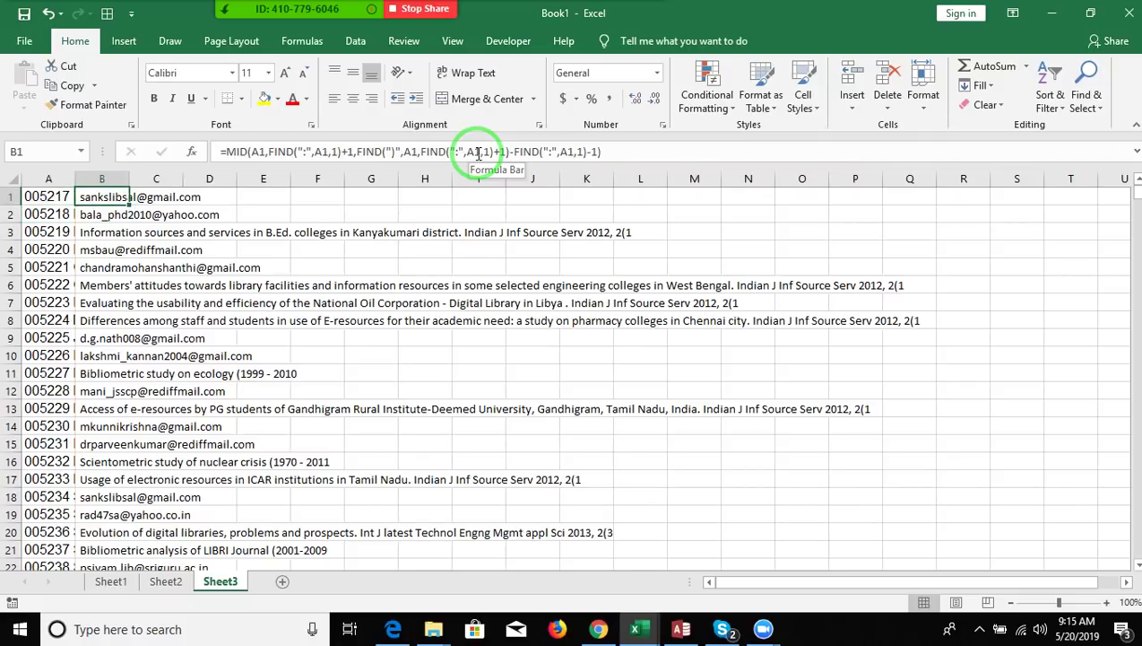
pyautogui.click(227, 153)
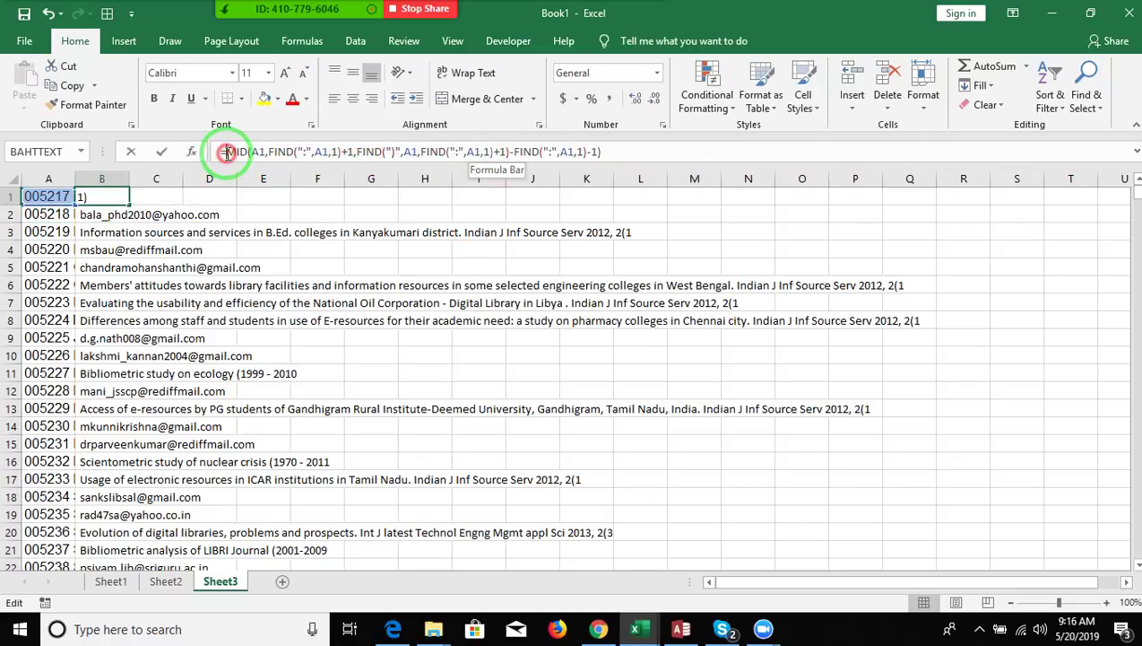
pyautogui.write('i')
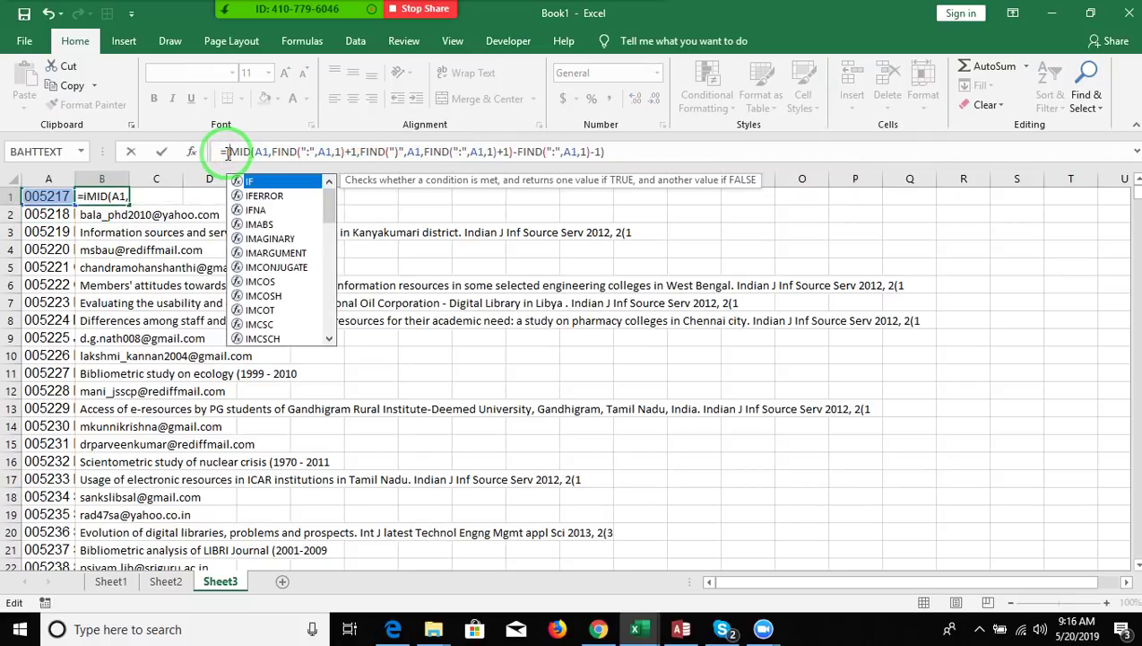
pyautogui.write('f')
pyautogui.press('BackSpace')
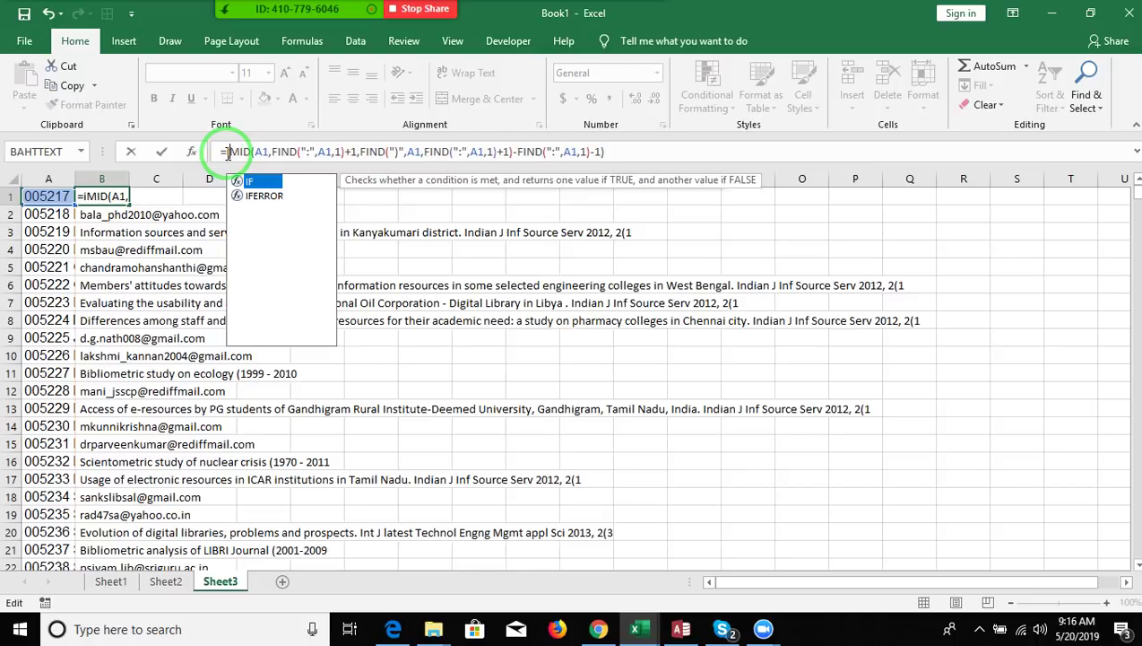
pyautogui.press('BackSpace')
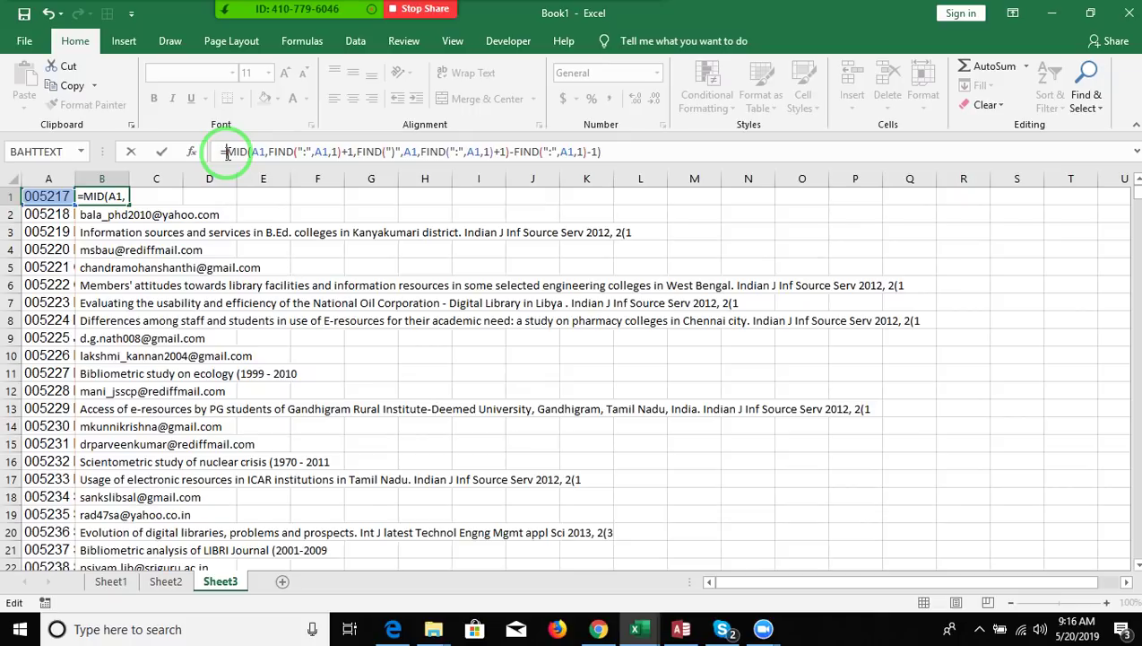
pyautogui.write('IF(')
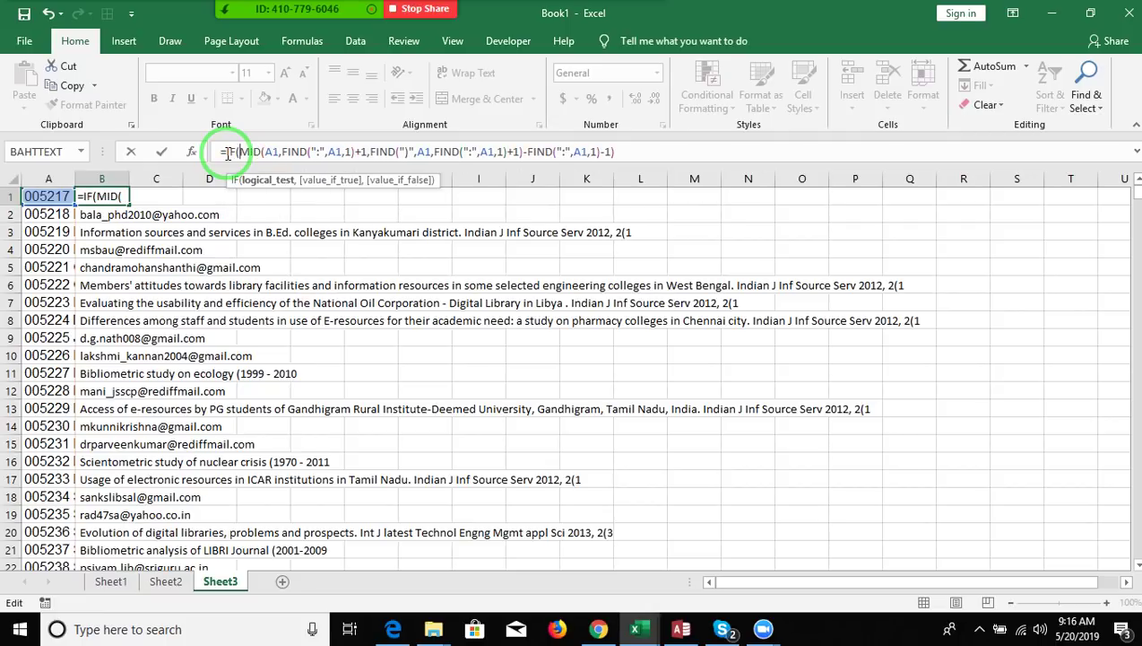
pyautogui.write('"')
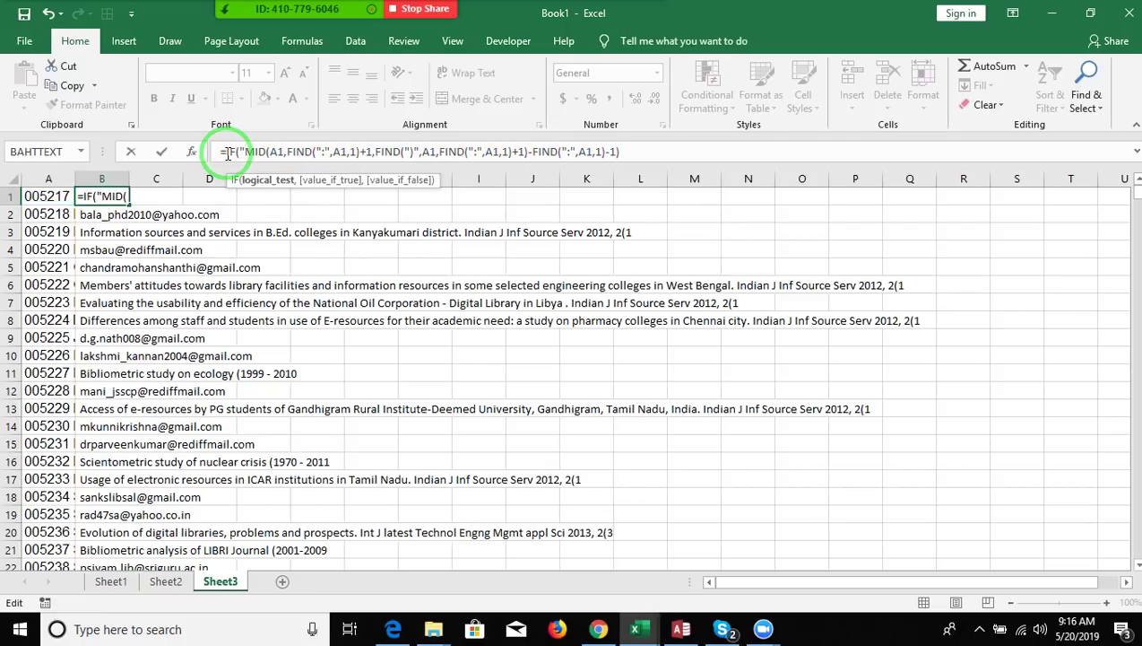
pyautogui.press('BackSpace')
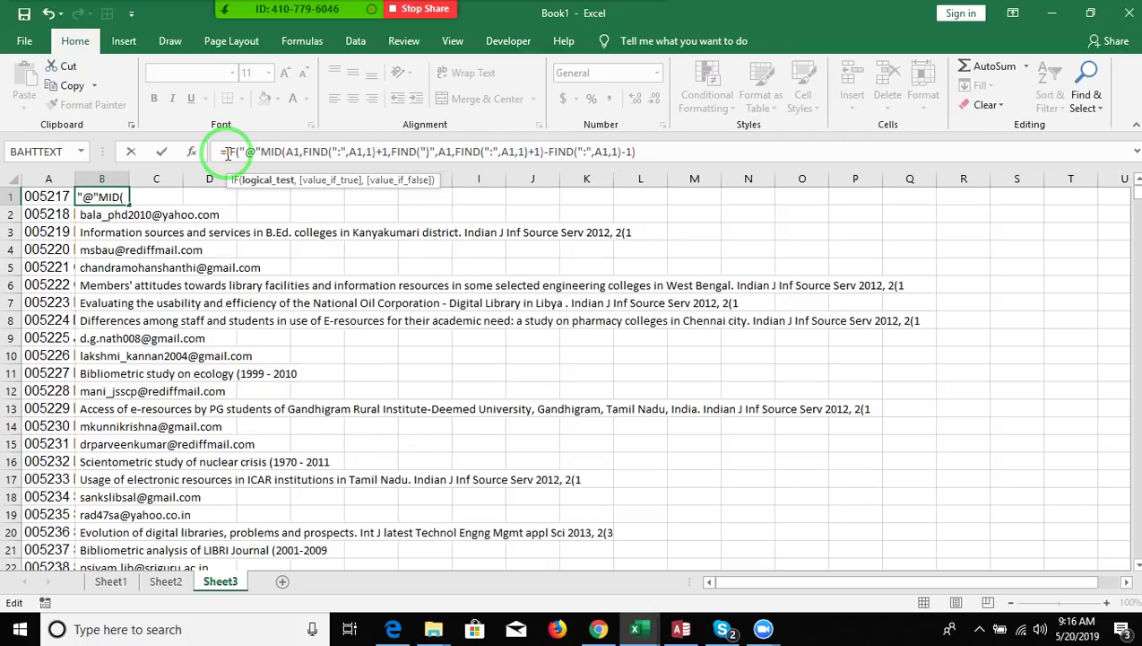
pyautogui.write('FIND("@",')
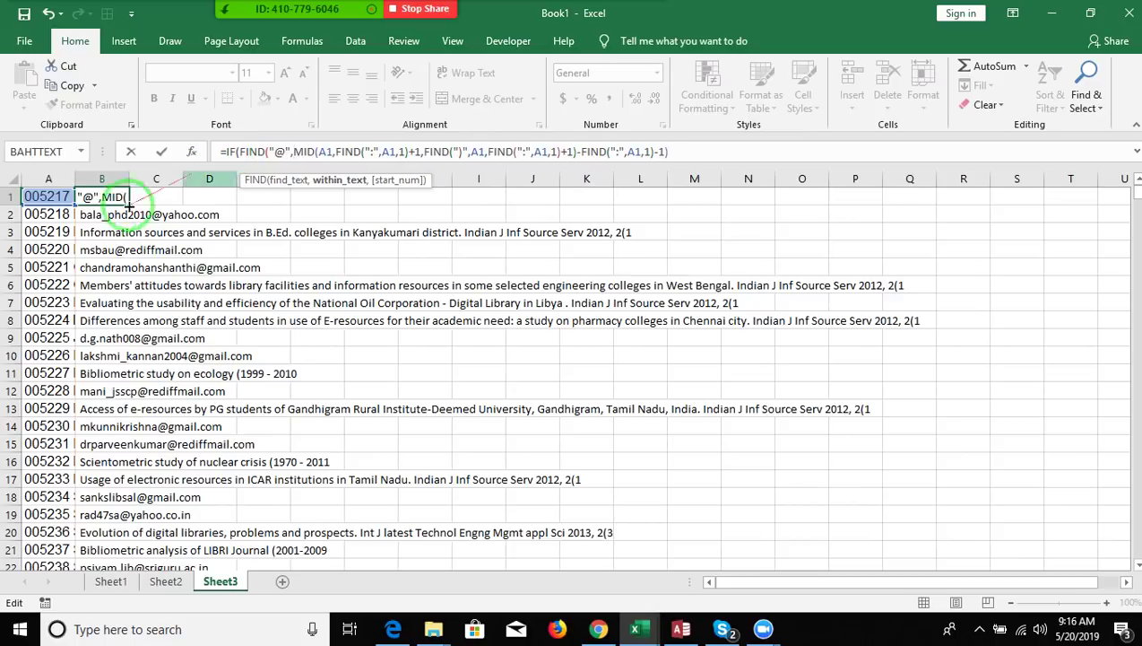
pyautogui.click(51, 197)
pyautogui.write(',')
pyautogui.press('Up')
pyautogui.write(')>')
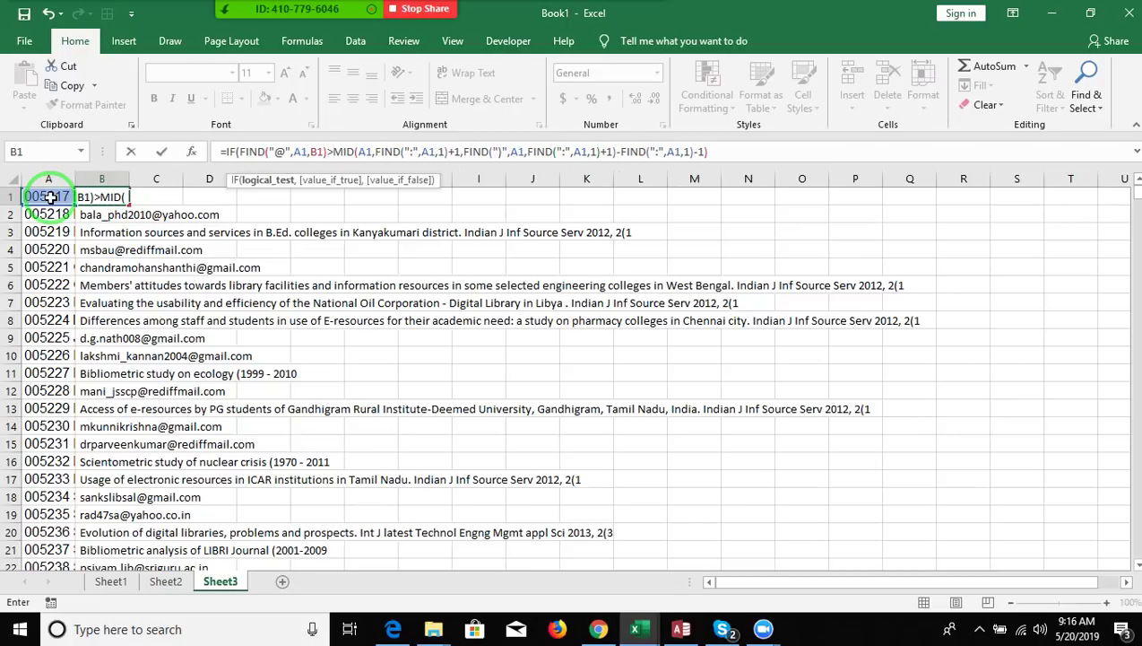
pyautogui.write('=1,')
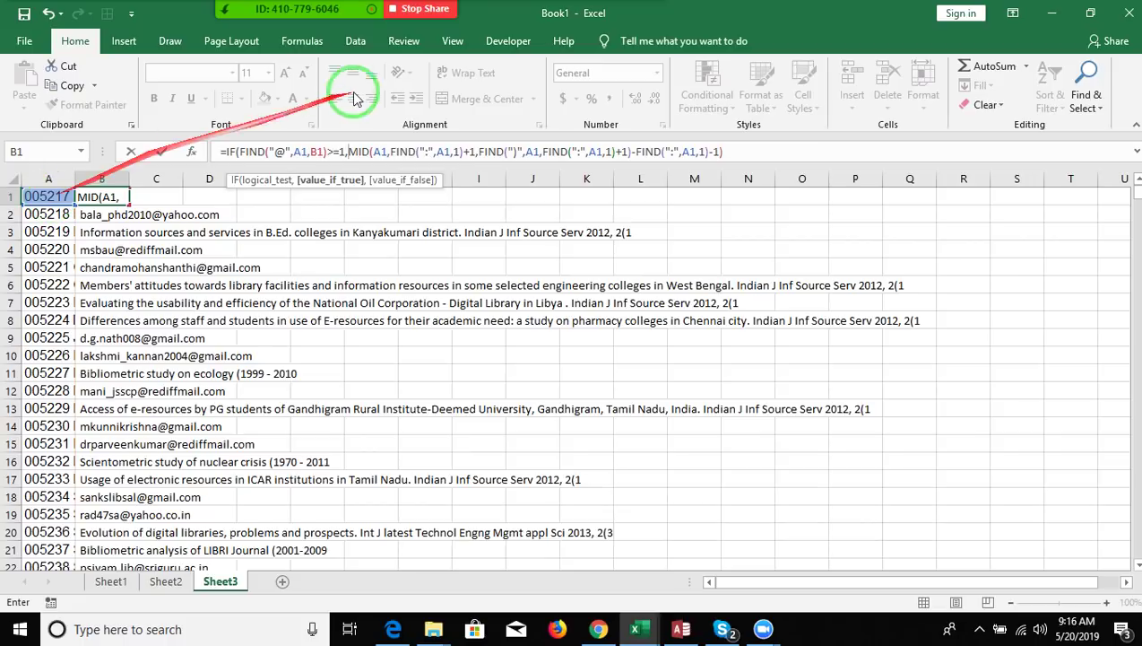
pyautogui.click(727, 153)
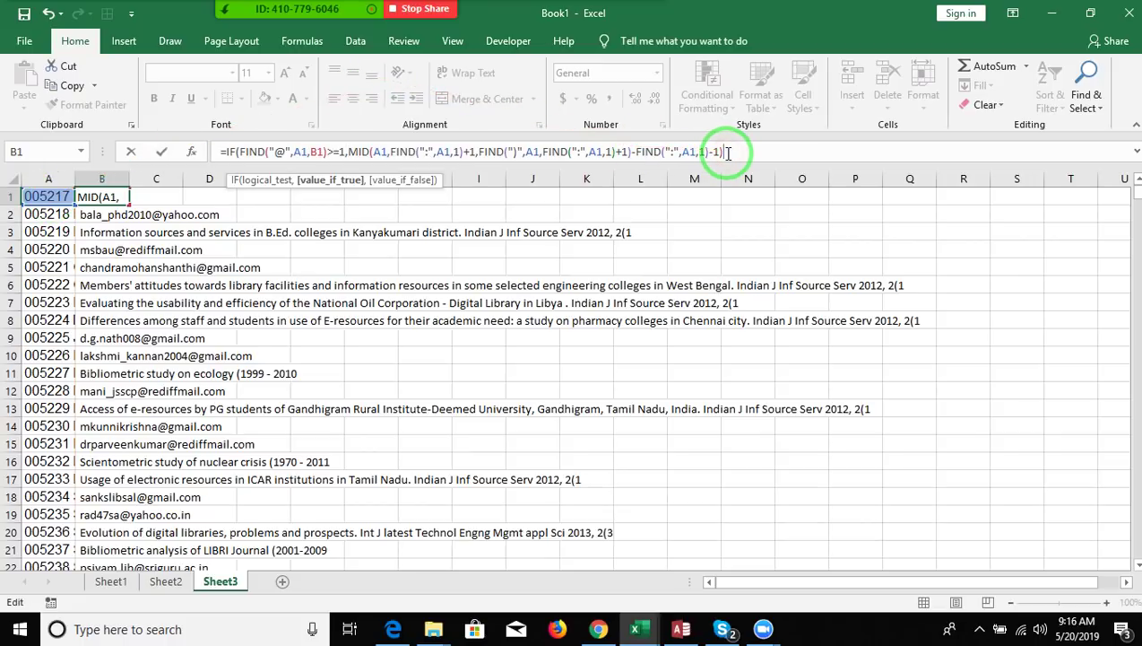
pyautogui.write(',1)')
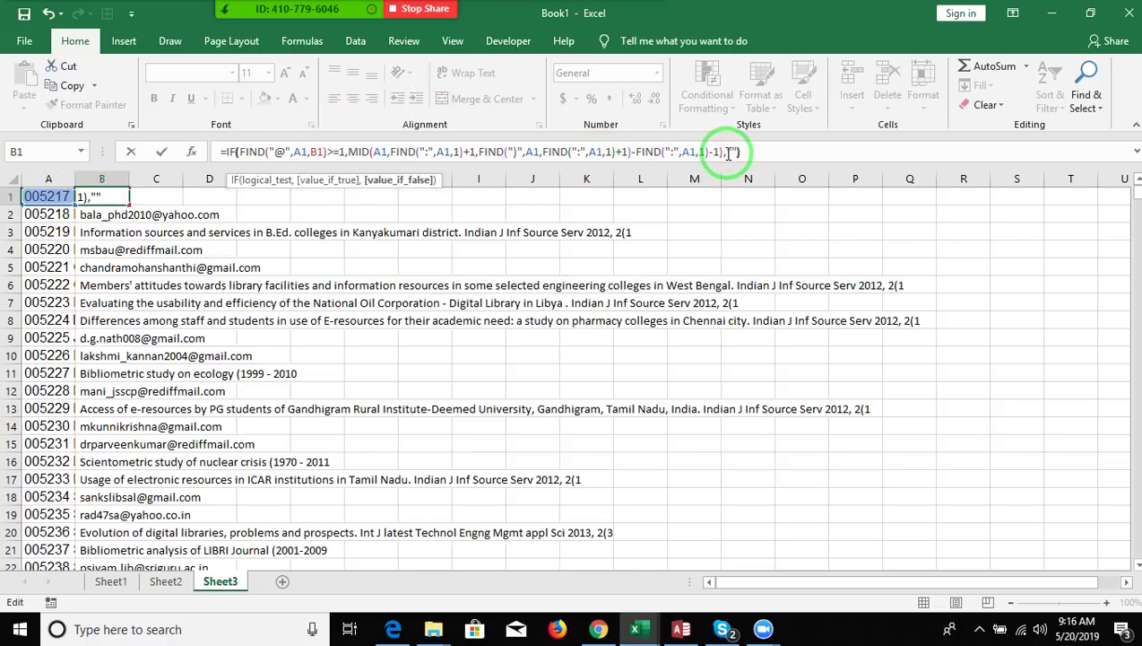
pyautogui.press('Return')
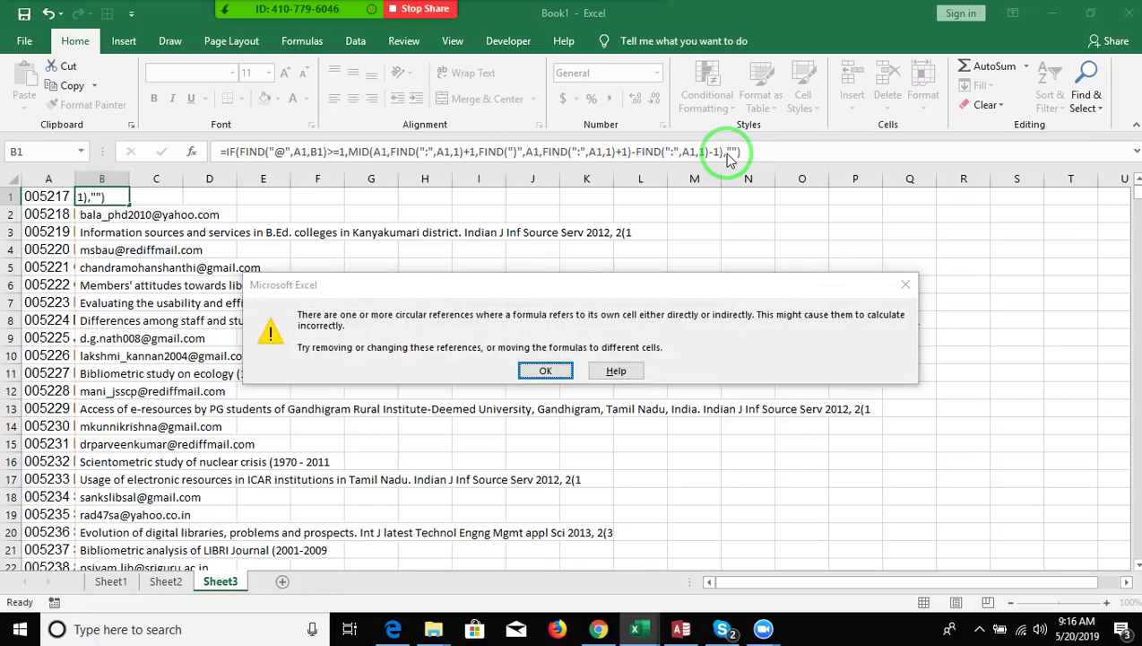
# Dismiss the circular-reference warning and replace the B1 reference inside the formula with 1
pyautogui.press('Return')
pyautogui.press('Up')
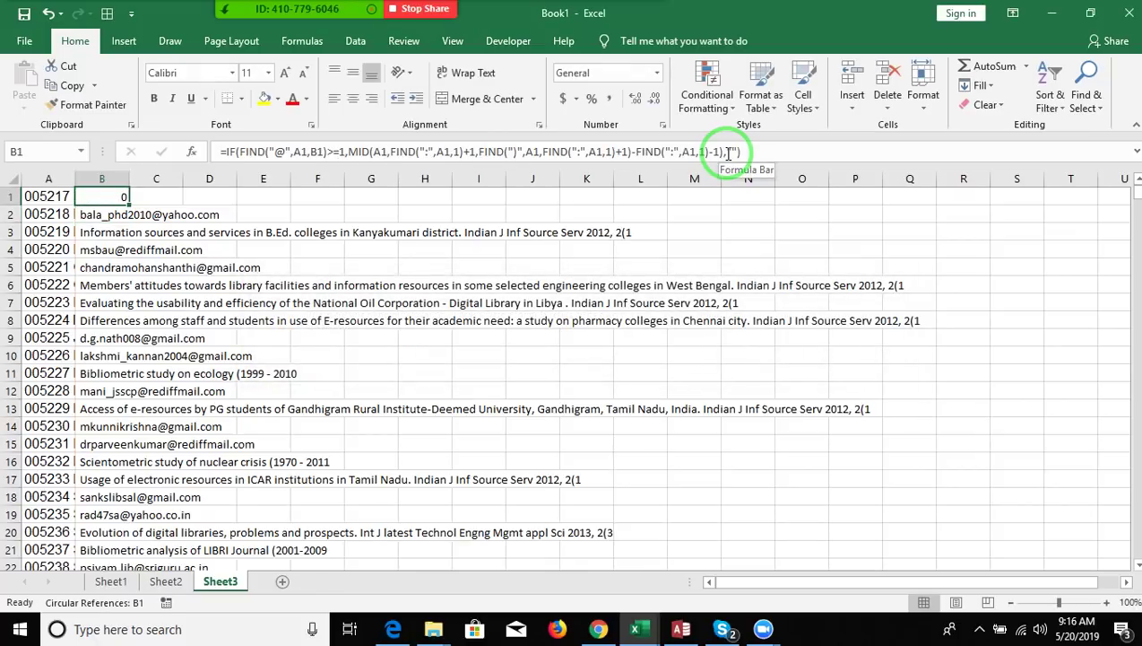
pyautogui.click(254, 151)
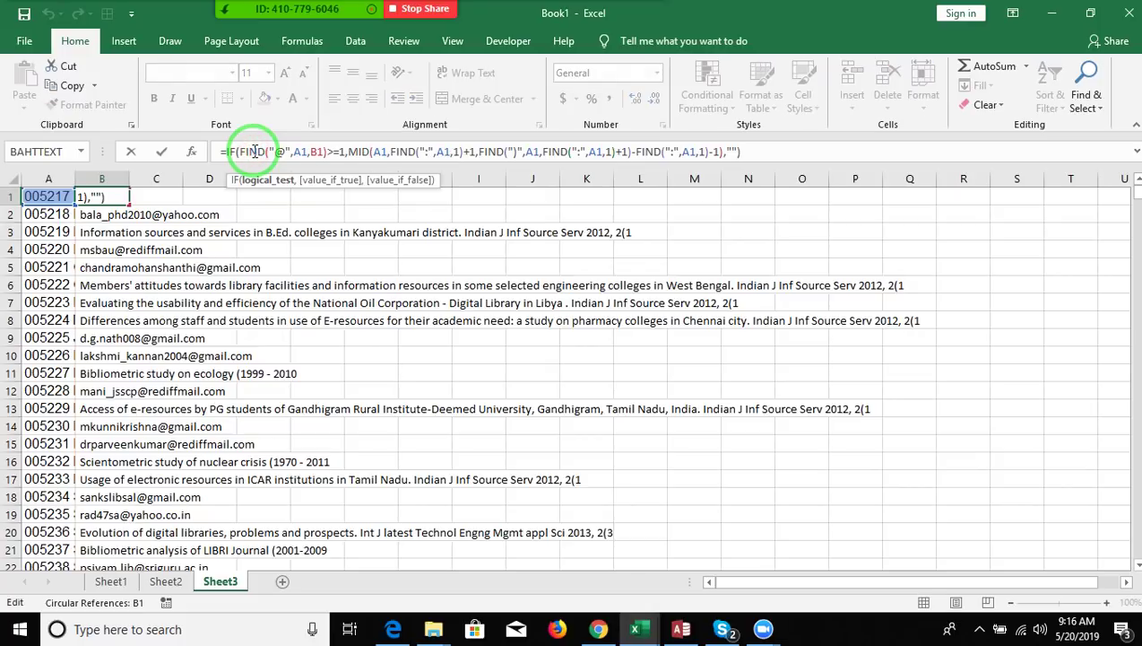
pyautogui.click(231, 152)
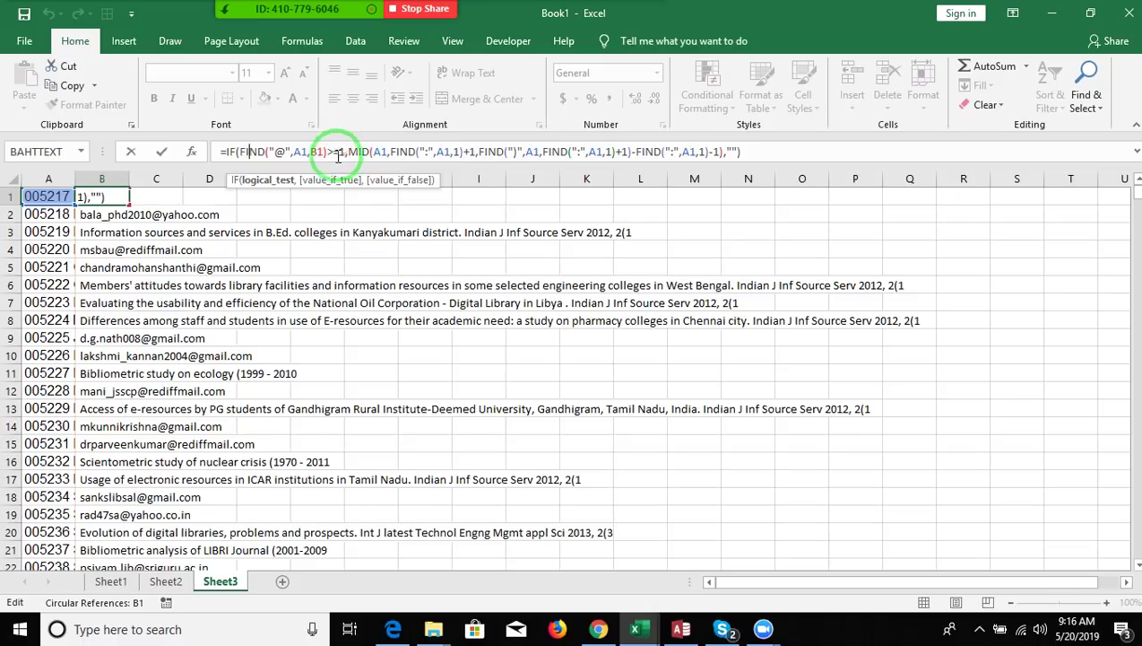
pyautogui.doubleClick(316, 151)
pyautogui.write('1')
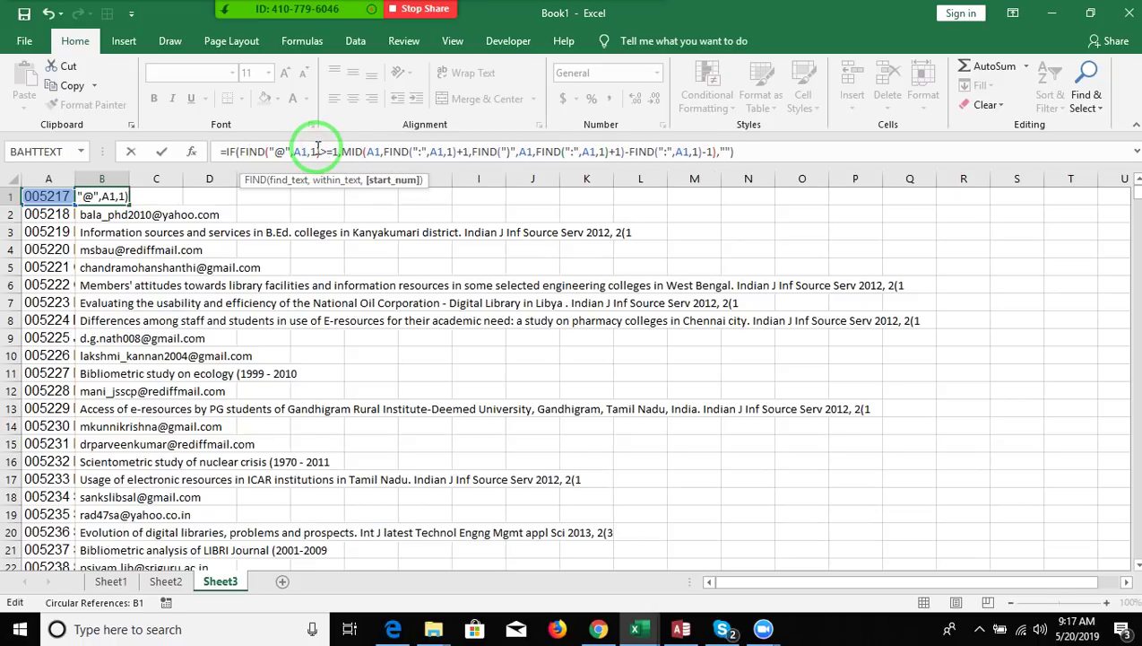
pyautogui.press('Return')
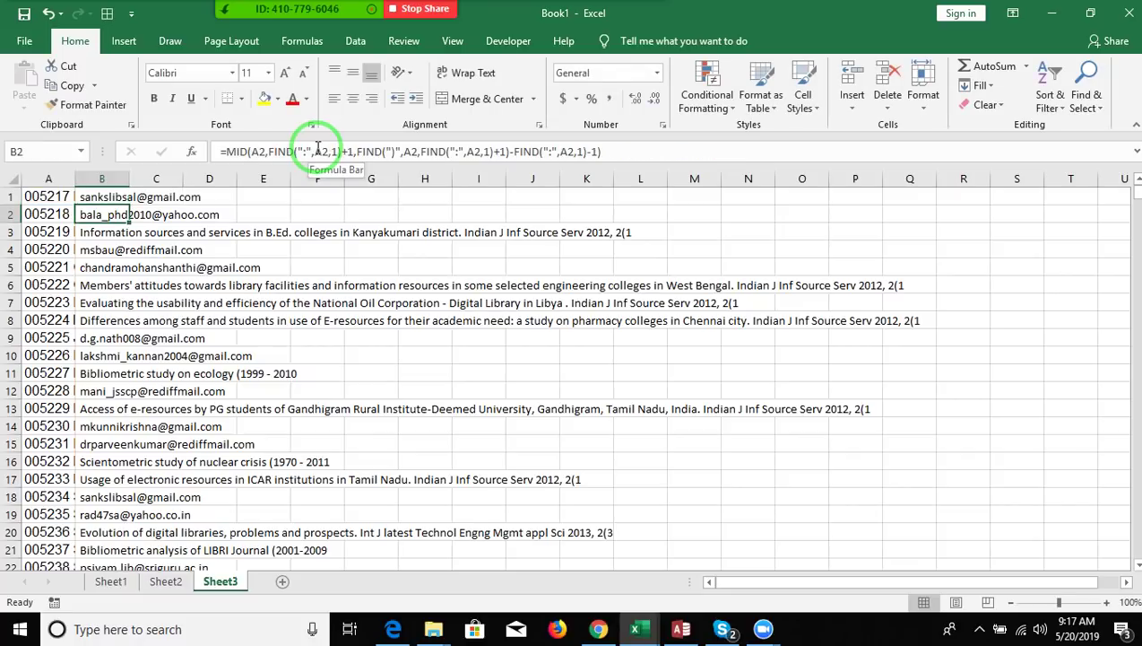
pyautogui.press('Up')
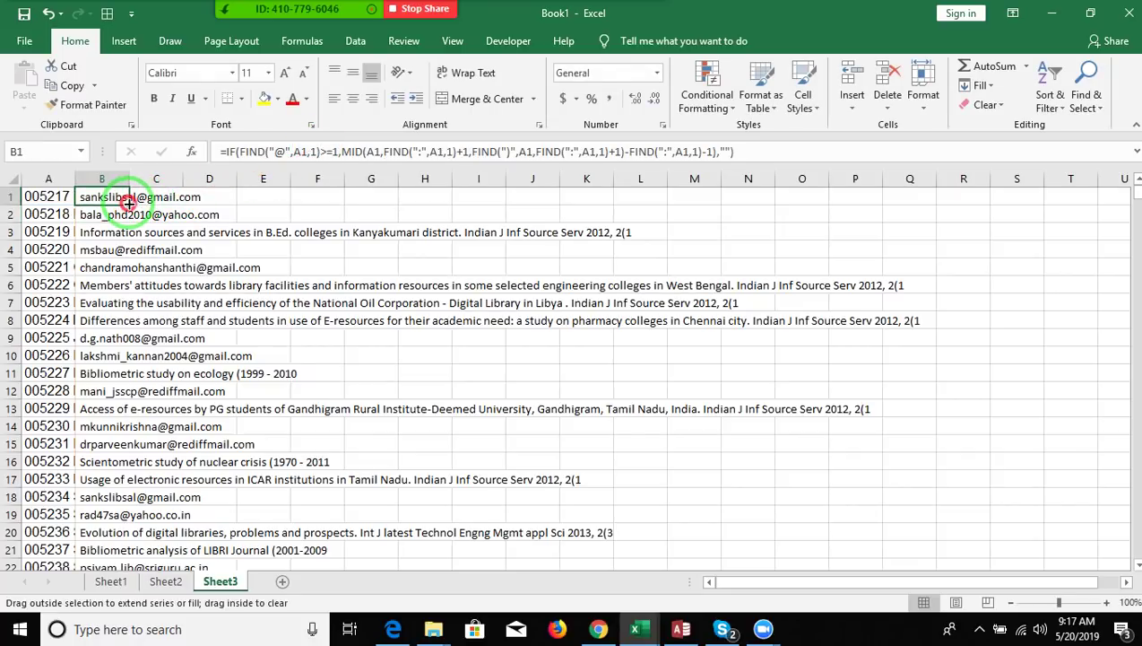
# Fill the B1 formula down to B1041 and inspect the e-mail and #VALUE! results
pyautogui.doubleClick(129, 204)
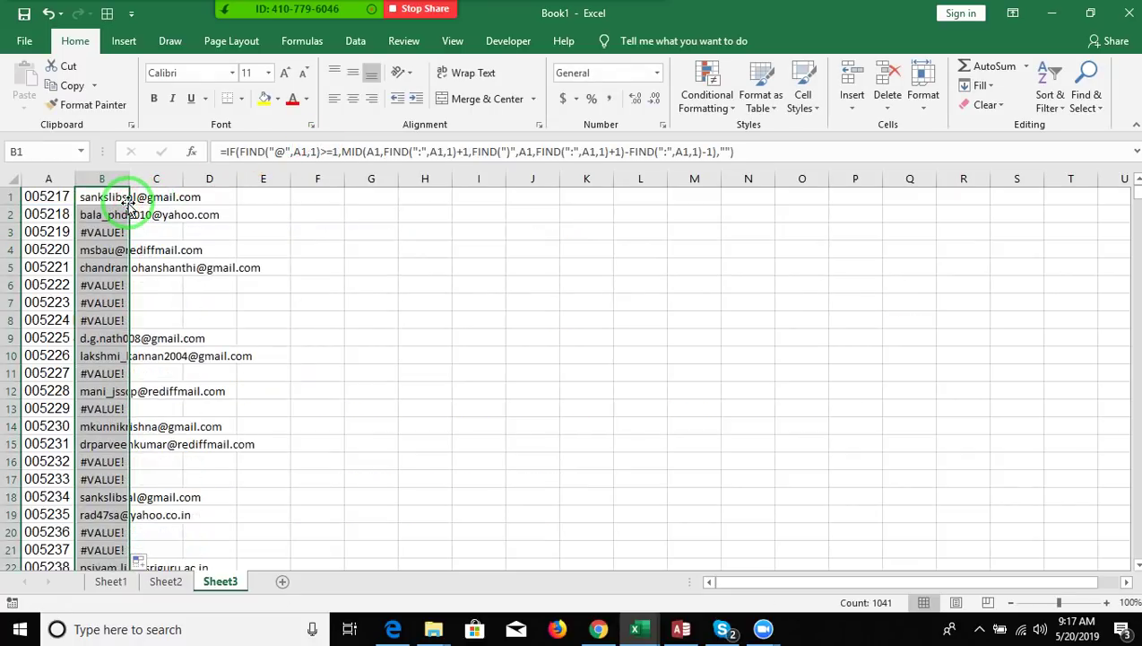
pyautogui.click(99, 231)
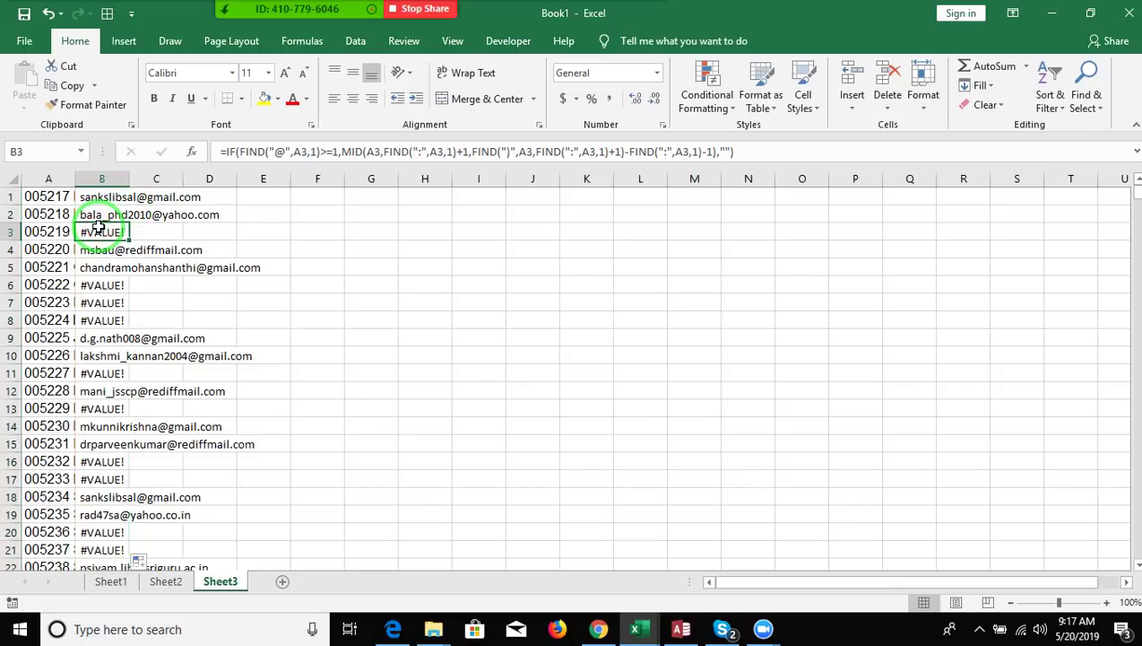
pyautogui.press('Down')
pyautogui.press('Down')
pyautogui.press('Down')
pyautogui.press('Down')
pyautogui.press('Down')
pyautogui.press('Down')
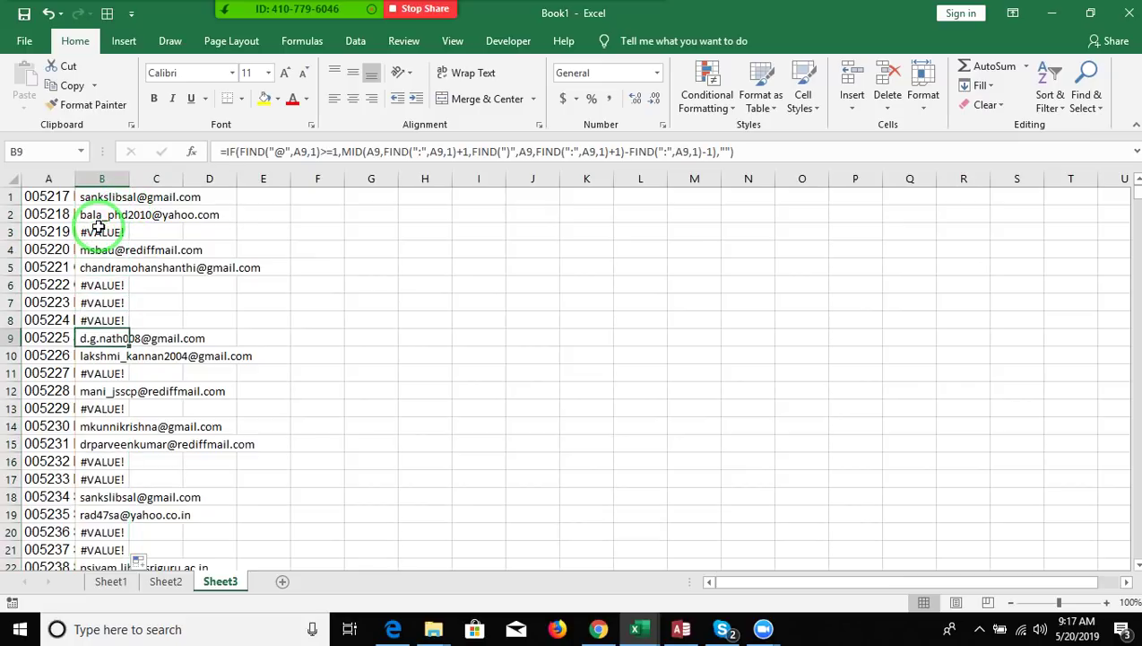
pyautogui.press('Down')
pyautogui.press('Down')
pyautogui.press('Down')
pyautogui.press('Down')
pyautogui.press('Down')
pyautogui.press('Down')
pyautogui.press('Down')
pyautogui.press('Down')
pyautogui.press('Down')
pyautogui.press('Down')
pyautogui.press('Down')
pyautogui.press('Down')
pyautogui.press('Down')
pyautogui.press('Up')
pyautogui.press('Up')
pyautogui.press('Up')
pyautogui.press('Up')
pyautogui.press('Up')
pyautogui.press('Up')
pyautogui.press('Up')
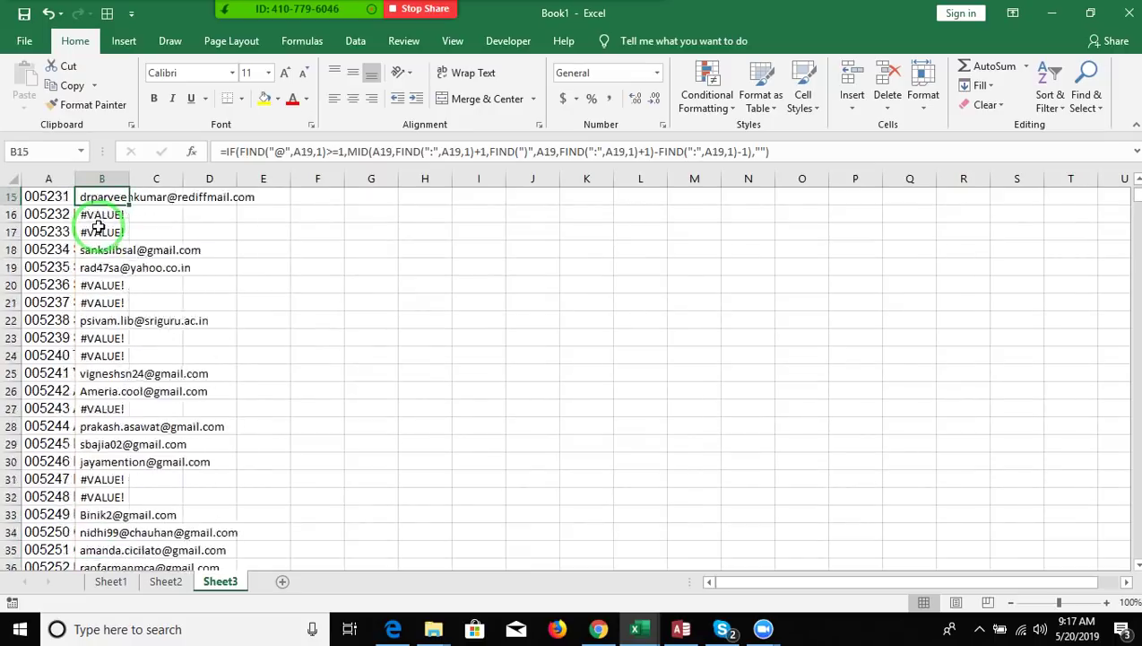
pyautogui.press('Up')
pyautogui.press('Up')
pyautogui.press('Up')
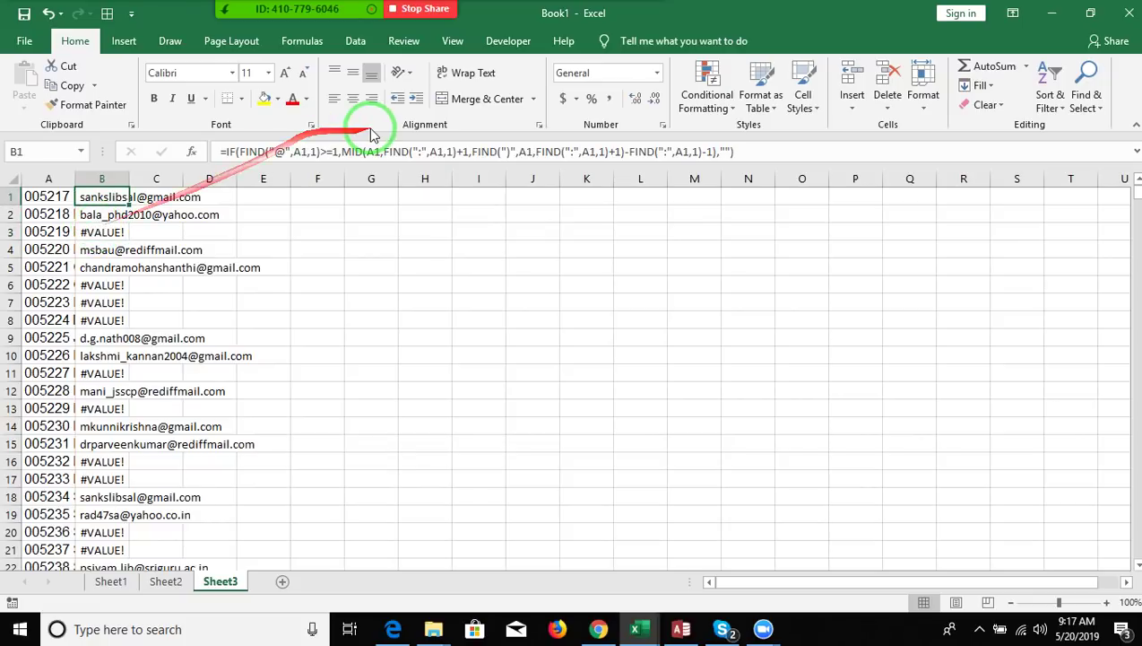
pyautogui.click(419, 154)
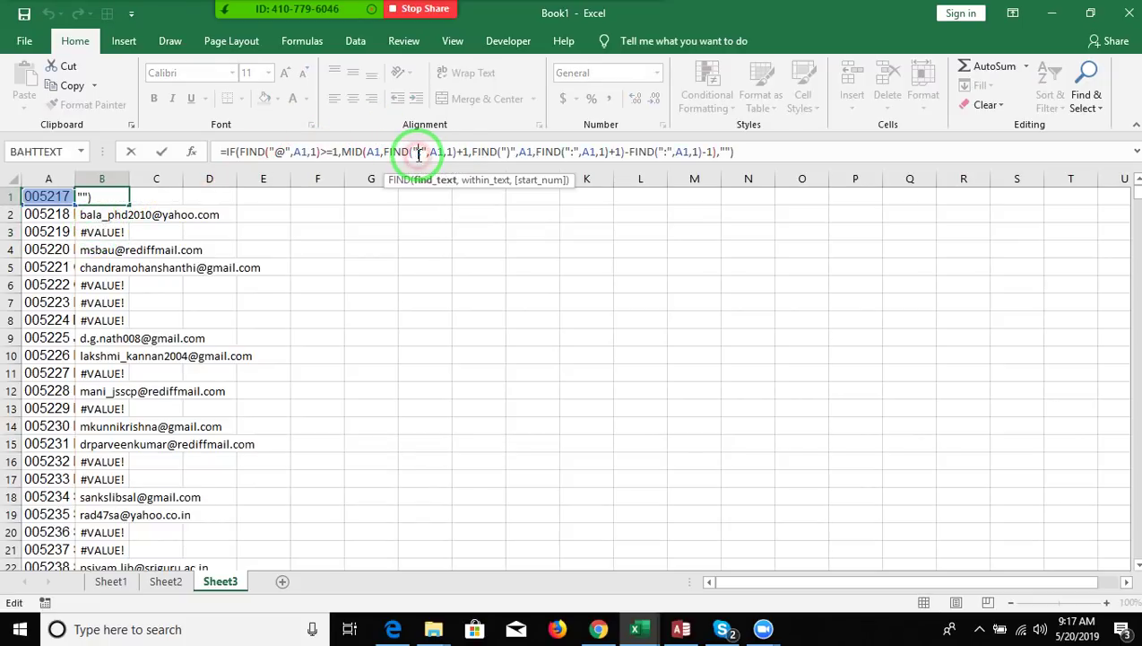
pyautogui.write('mail id')
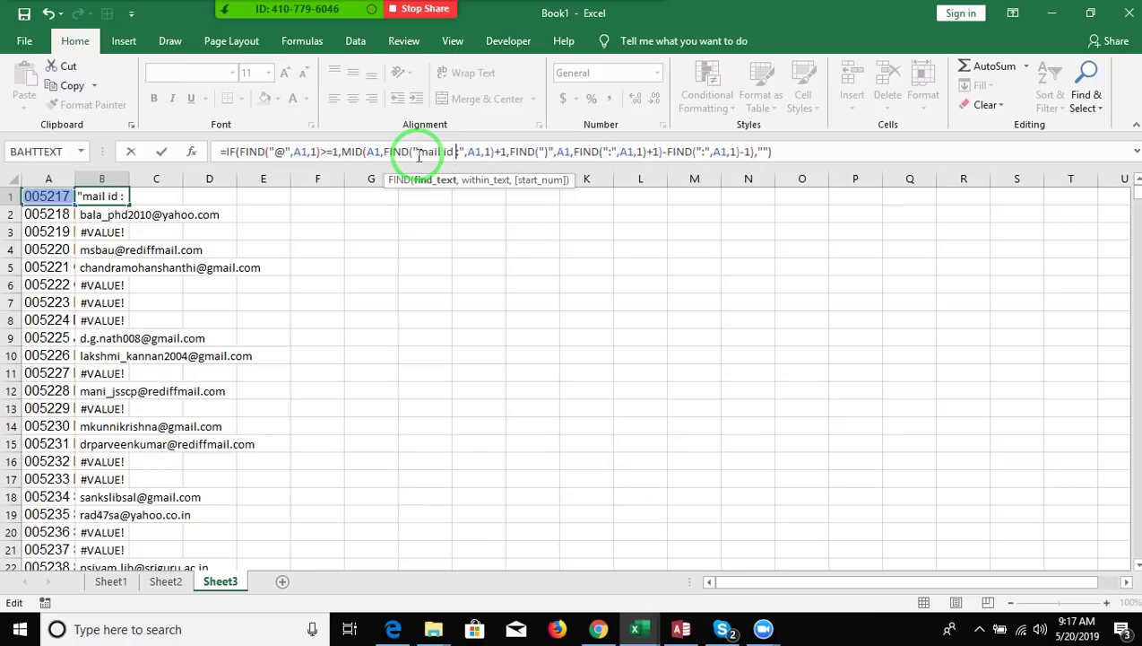
pyautogui.press('BackSpace')
pyautogui.press('BackSpace')
pyautogui.press('BackSpace')
pyautogui.press('BackSpace')
pyautogui.press('BackSpace')
pyautogui.press('BackSpace')
pyautogui.press('BackSpace')
pyautogui.press('BackSpace')
pyautogui.hotkey('ctrl', 'Return')
pyautogui.press('Down')
pyautogui.press('Down')
pyautogui.press('Left')
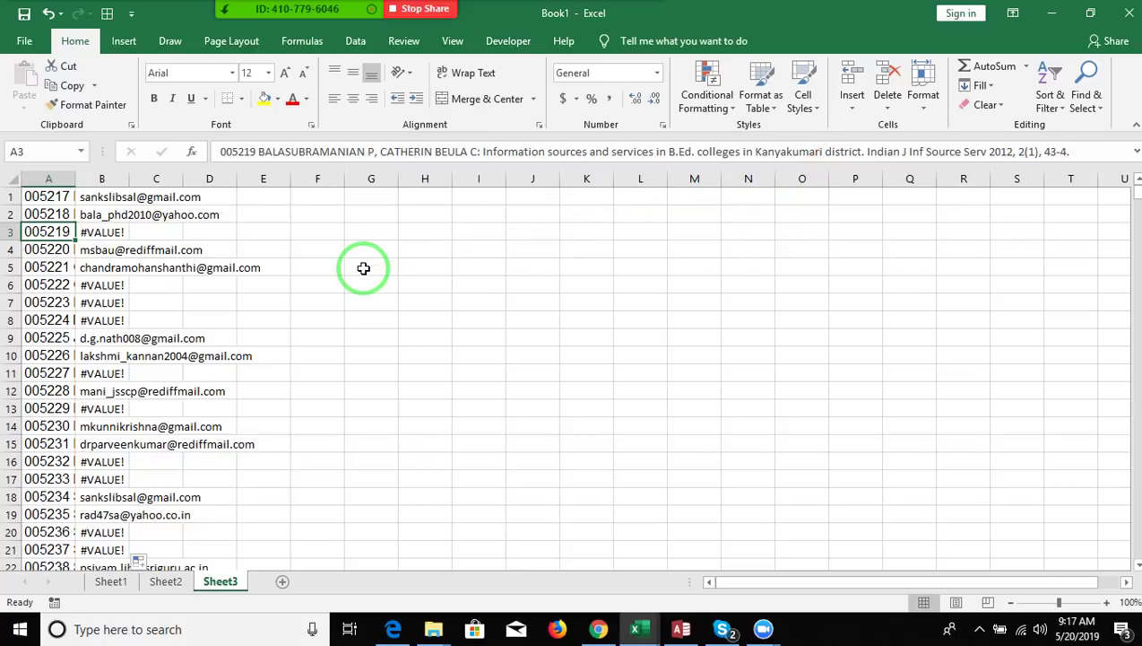
pyautogui.press('Down')
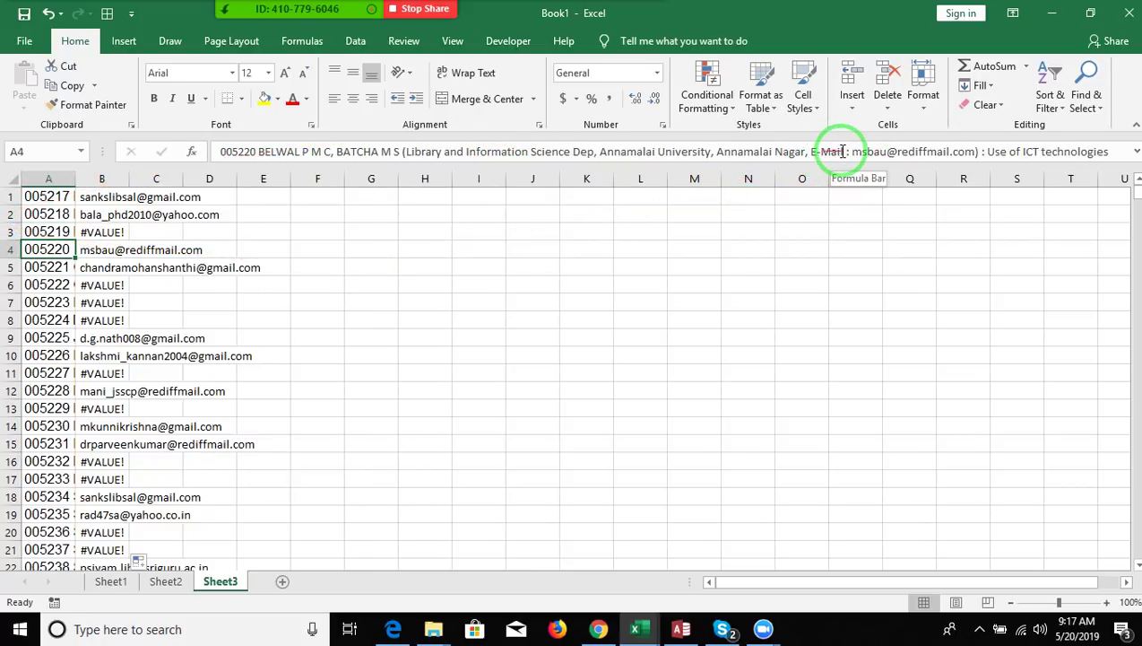
pyautogui.click(841, 151)
pyautogui.moveTo(841, 150); pyautogui.dragTo(813, 158)
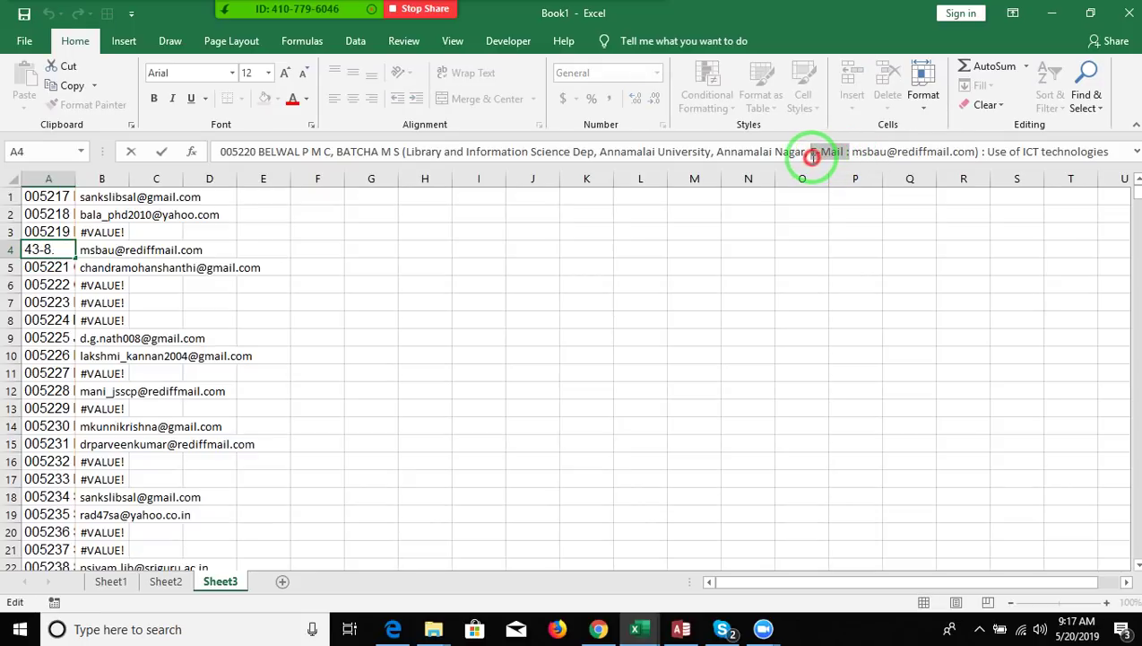
pyautogui.hotkey('ctrl', 'c')
pyautogui.press('Escape')
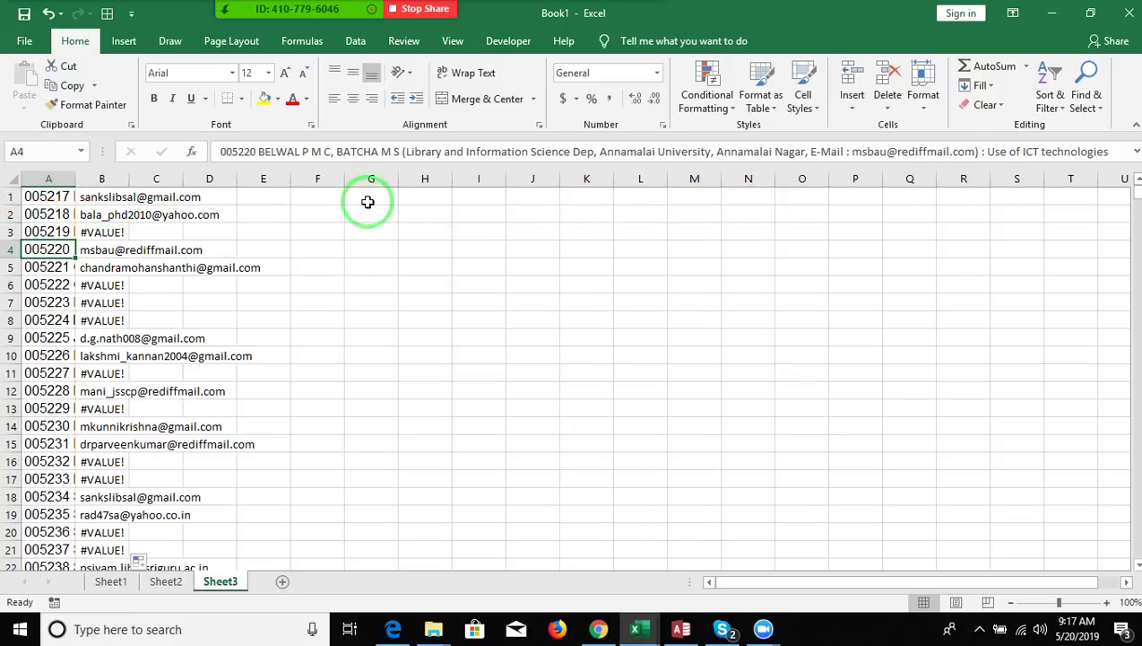
pyautogui.moveTo(807, 152); pyautogui.dragTo(815, 153)
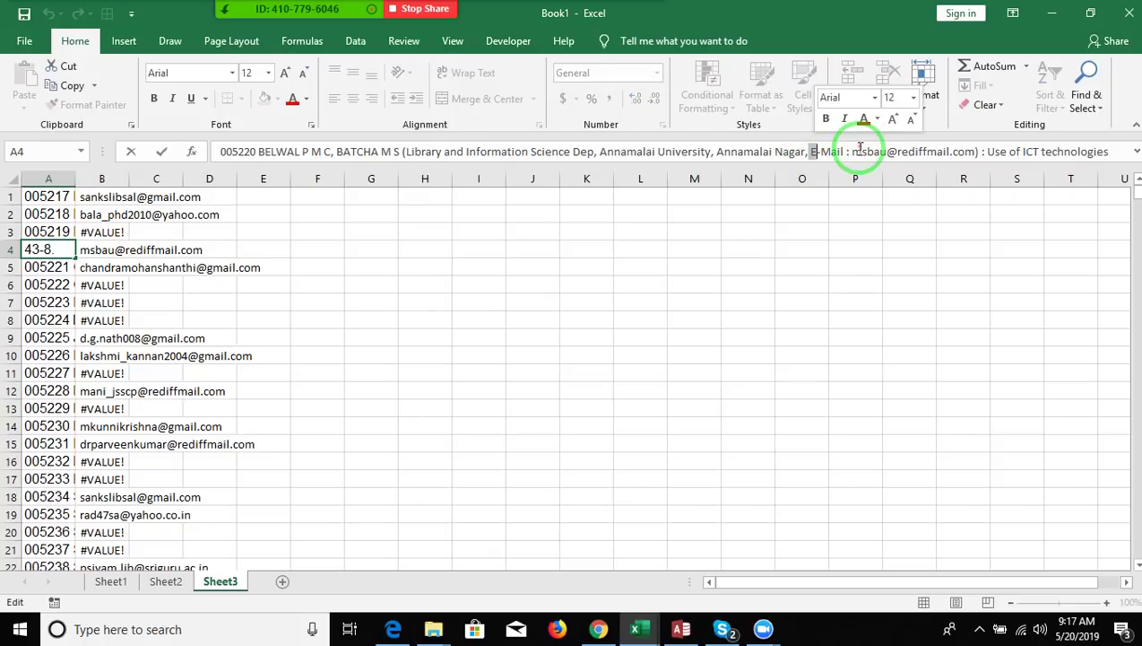
pyautogui.click(852, 150)
pyautogui.moveTo(852, 150); pyautogui.dragTo(812, 154)
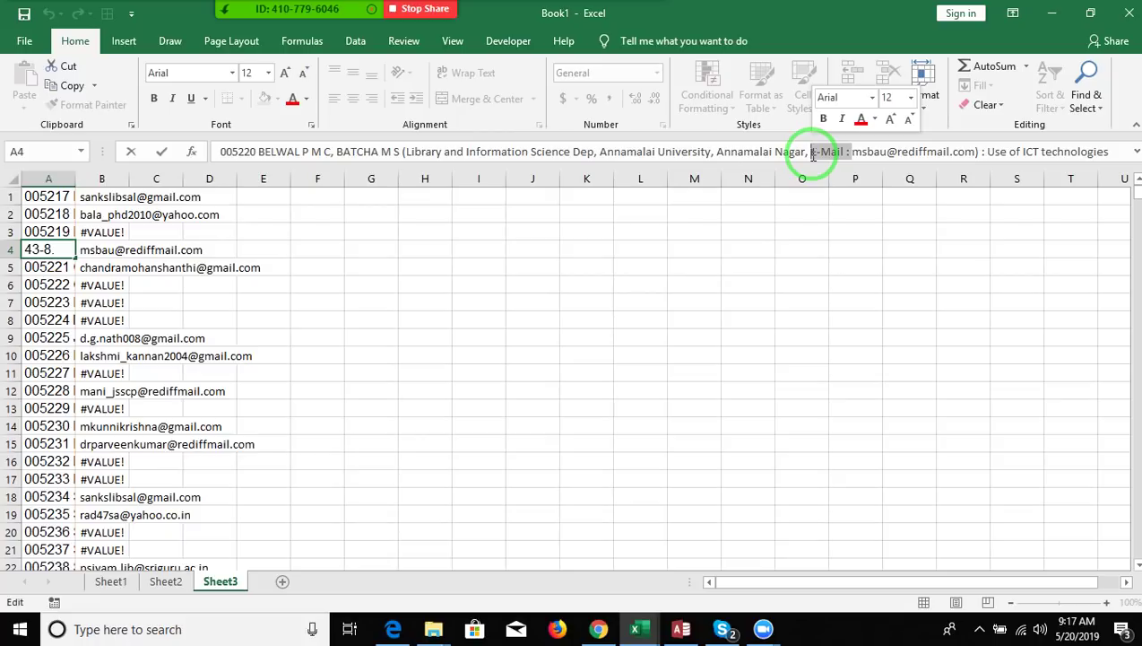
pyautogui.press('Escape')
pyautogui.press('Up')
pyautogui.press('Up')
pyautogui.press('Up')
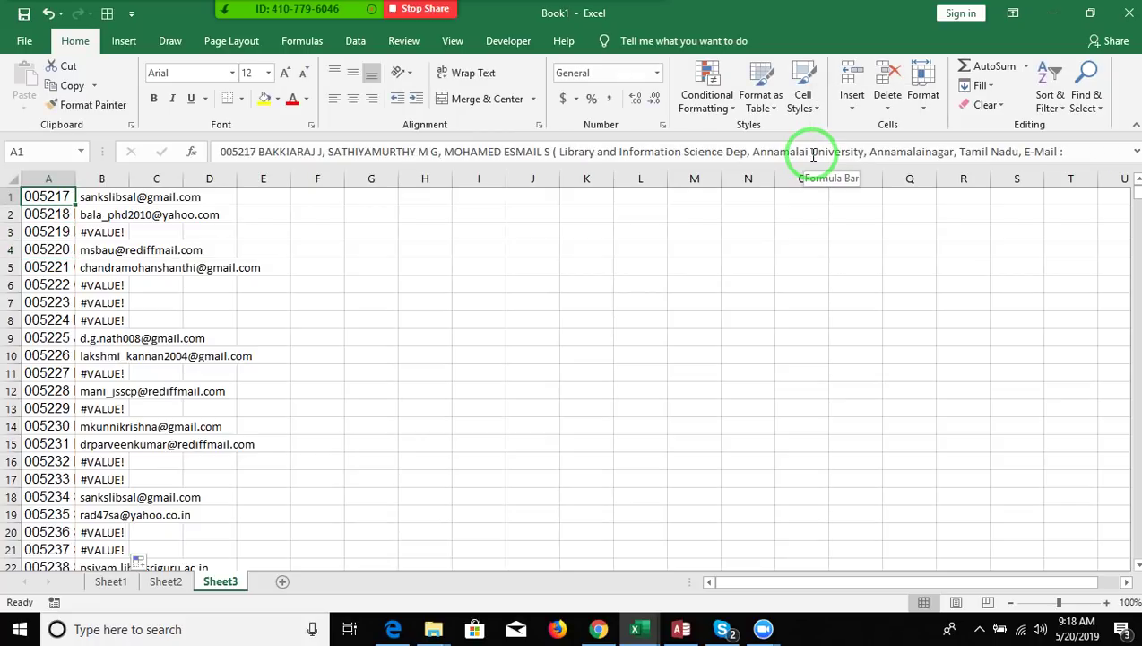
pyautogui.press('Right')
pyautogui.press('Down')
pyautogui.press('Down')
pyautogui.press('Down')
pyautogui.press('Down')
pyautogui.press('Up')
pyautogui.press('Up')
pyautogui.press('Up')
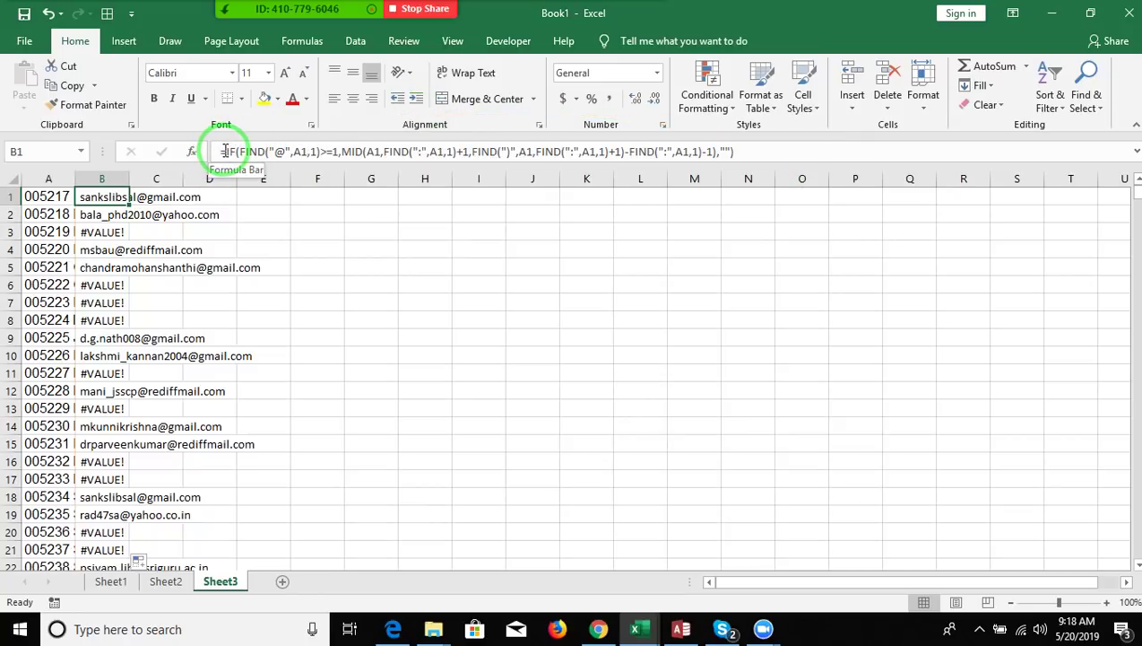
# Wrap the B1 formula in IFERROR so errors become blanks
pyautogui.click(225, 151)
pyautogui.write('if')
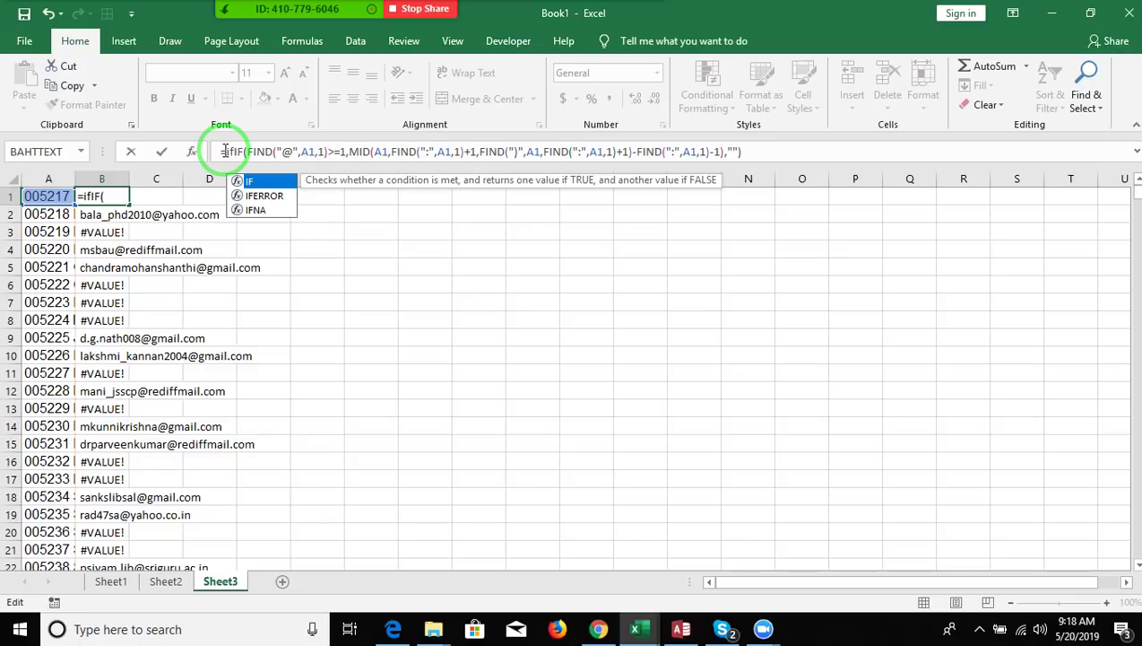
pyautogui.press('Down')
pyautogui.press('Tab')
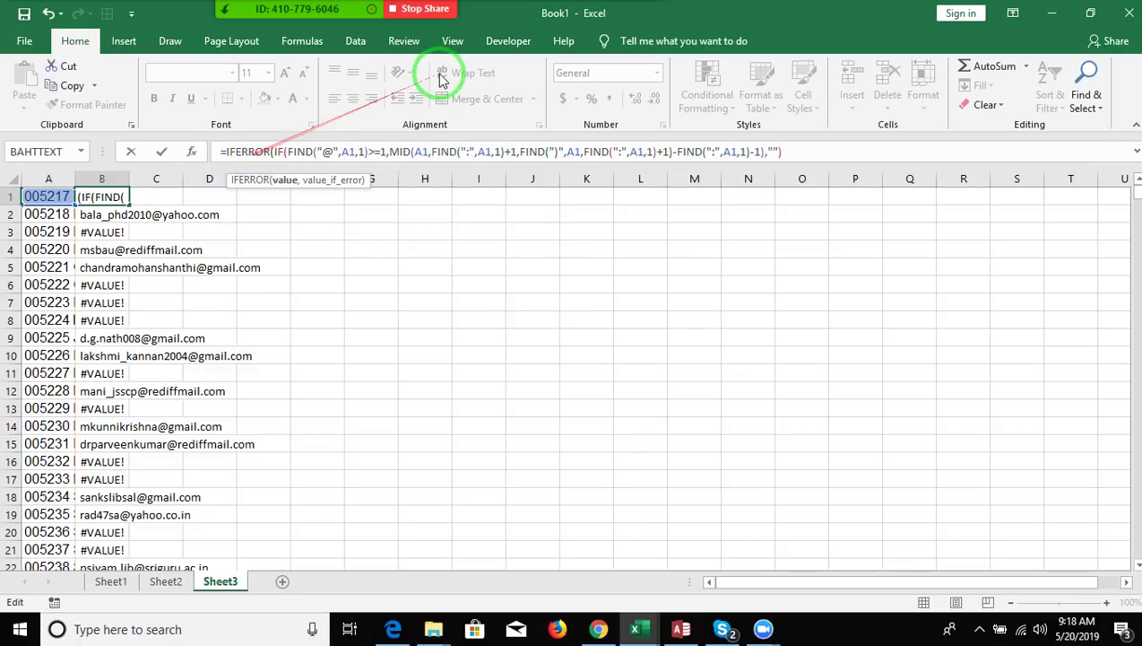
pyautogui.click(793, 152)
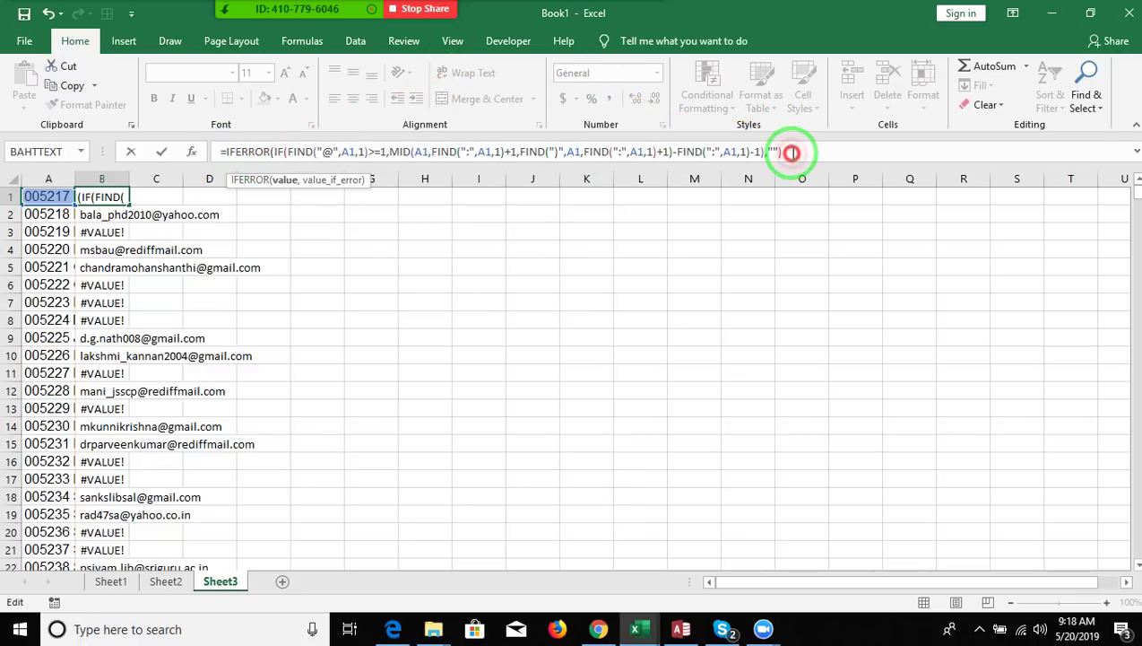
pyautogui.write(',1)')
pyautogui.hotkey('ctrl', 'Return')
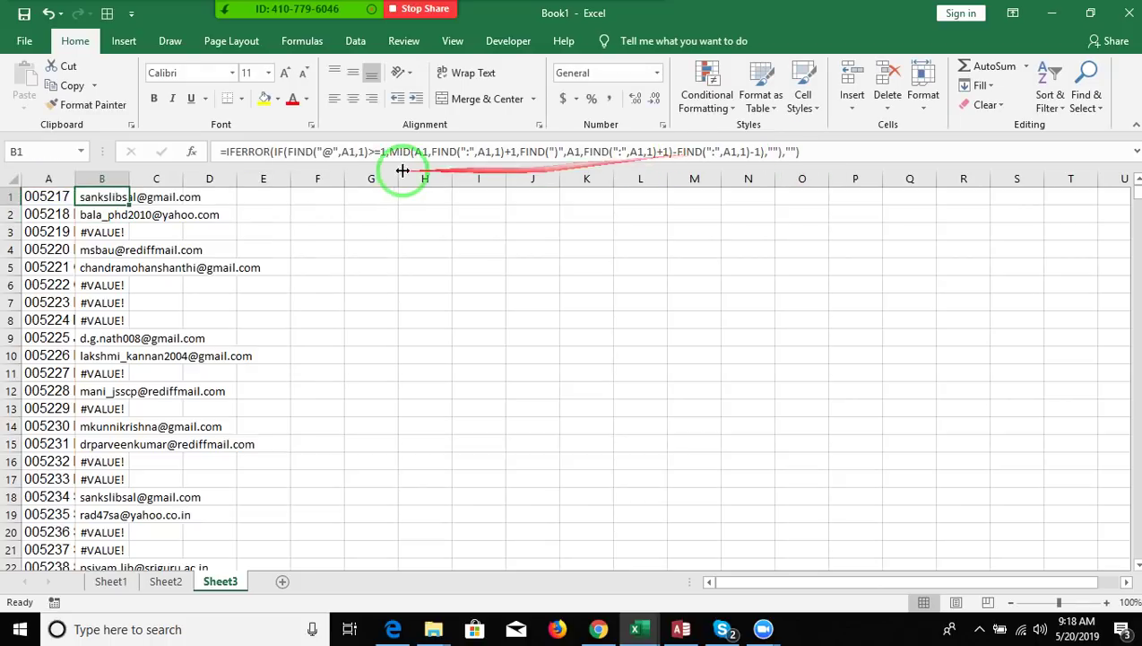
# Fill the IFERROR formula down all of column B and turn on data filters
pyautogui.doubleClick(128, 205)
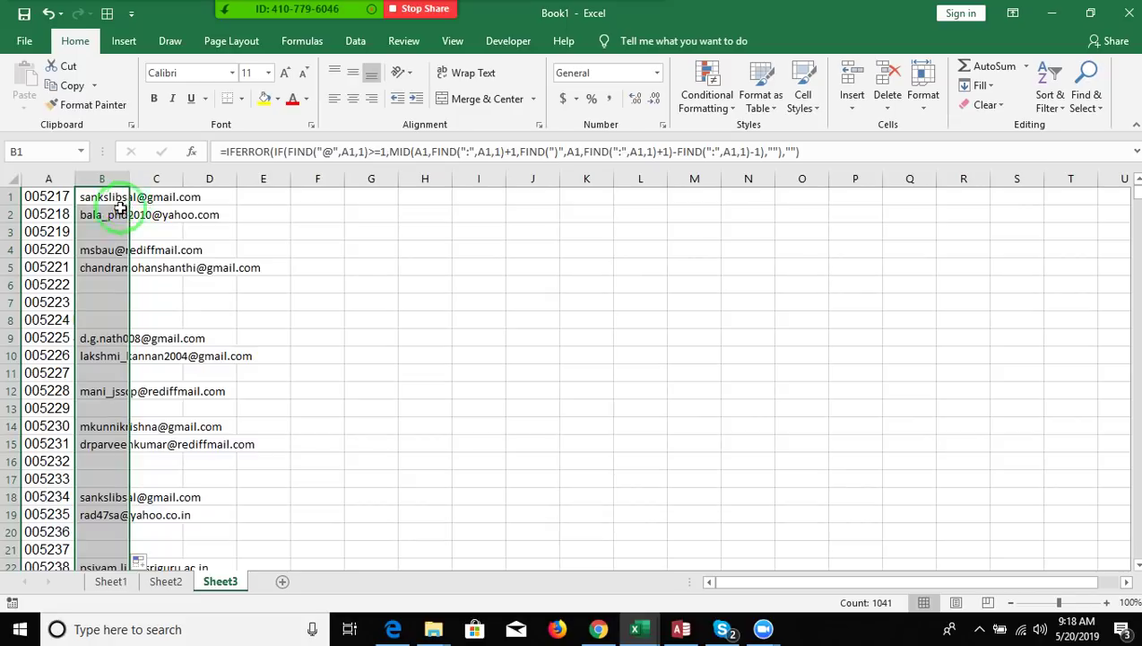
pyautogui.click(94, 233)
pyautogui.hotkey('ctrl', 'Down')
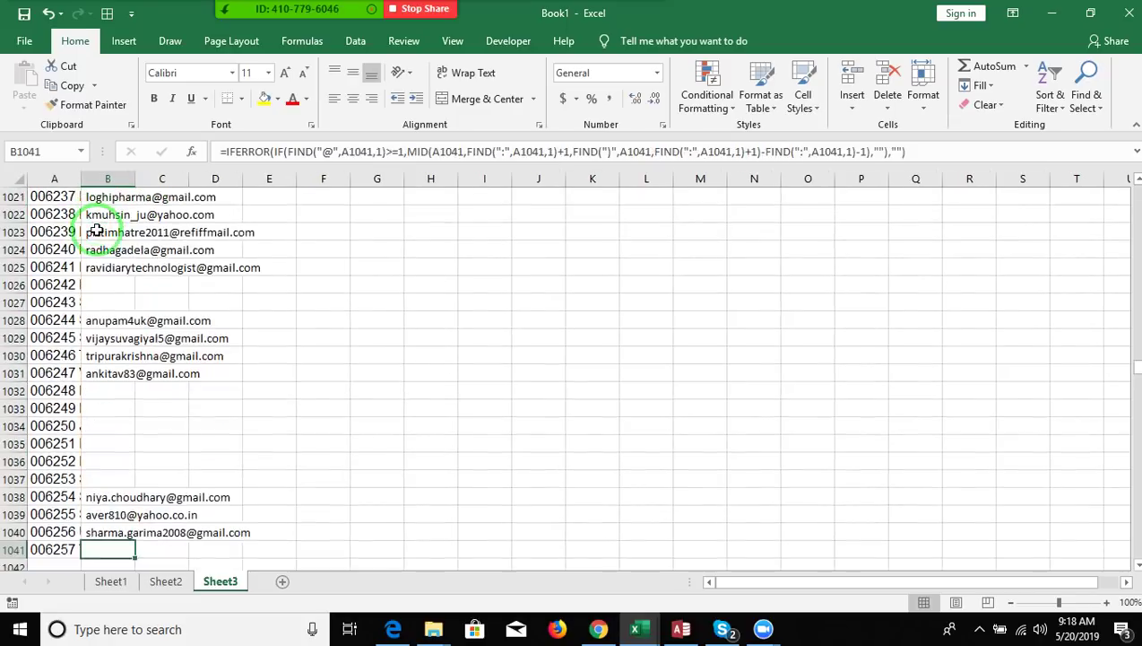
pyautogui.hotkey('ctrl', 'Down')
pyautogui.hotkey('ctrl', 'Up')
pyautogui.hotkey('ctrl', 'Up')
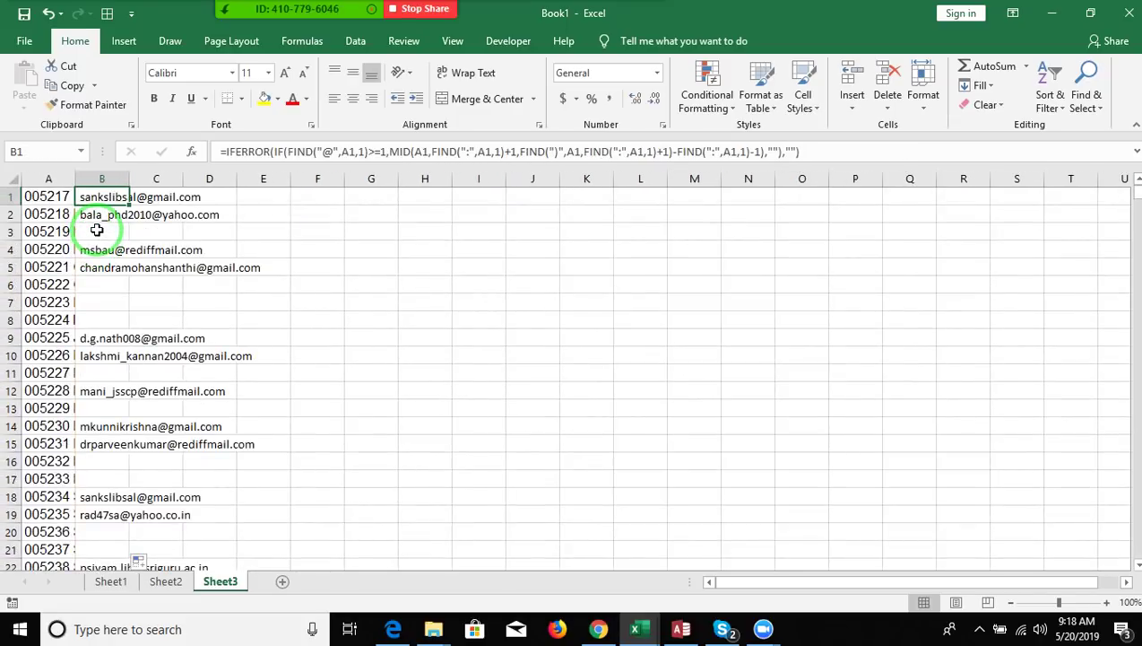
pyautogui.hotkey('ctrl', 'shift', 'l')
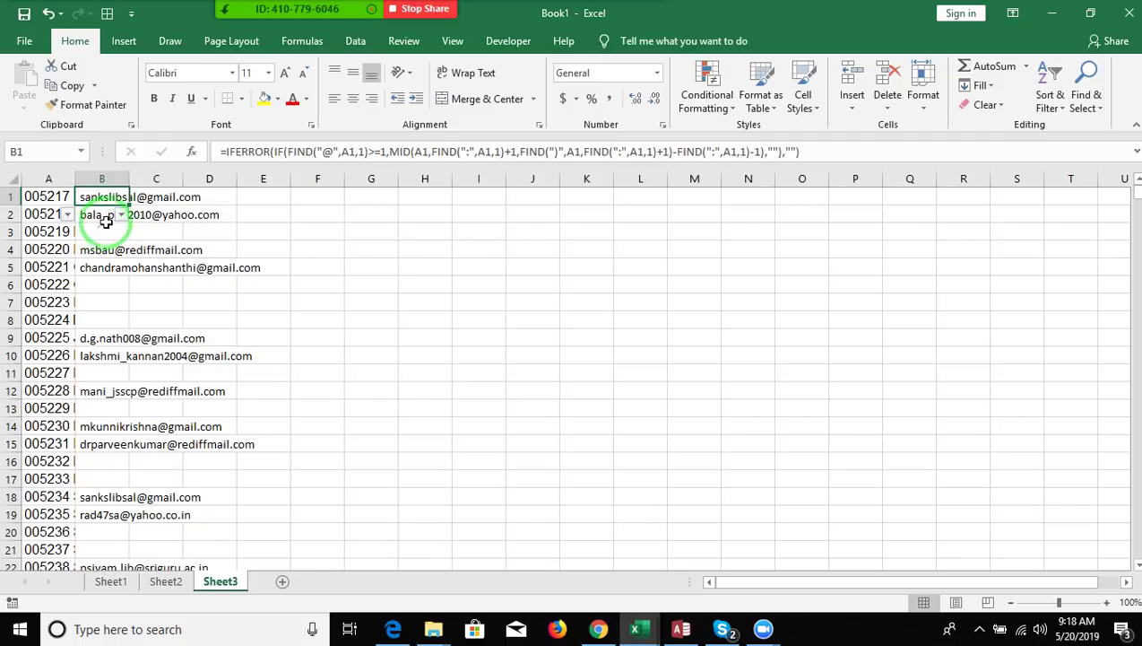
# Filter column B to exclude (Blanks), leaving 726 of 1039 records
pyautogui.click(119, 217)
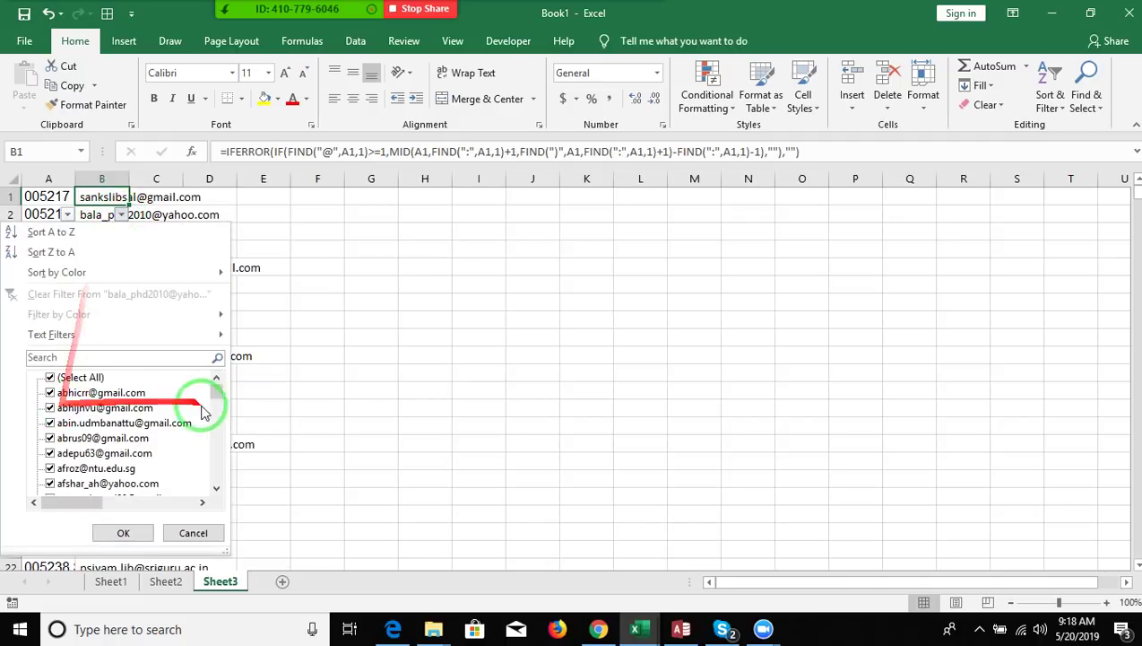
pyautogui.moveTo(218, 392); pyautogui.dragTo(216, 474)
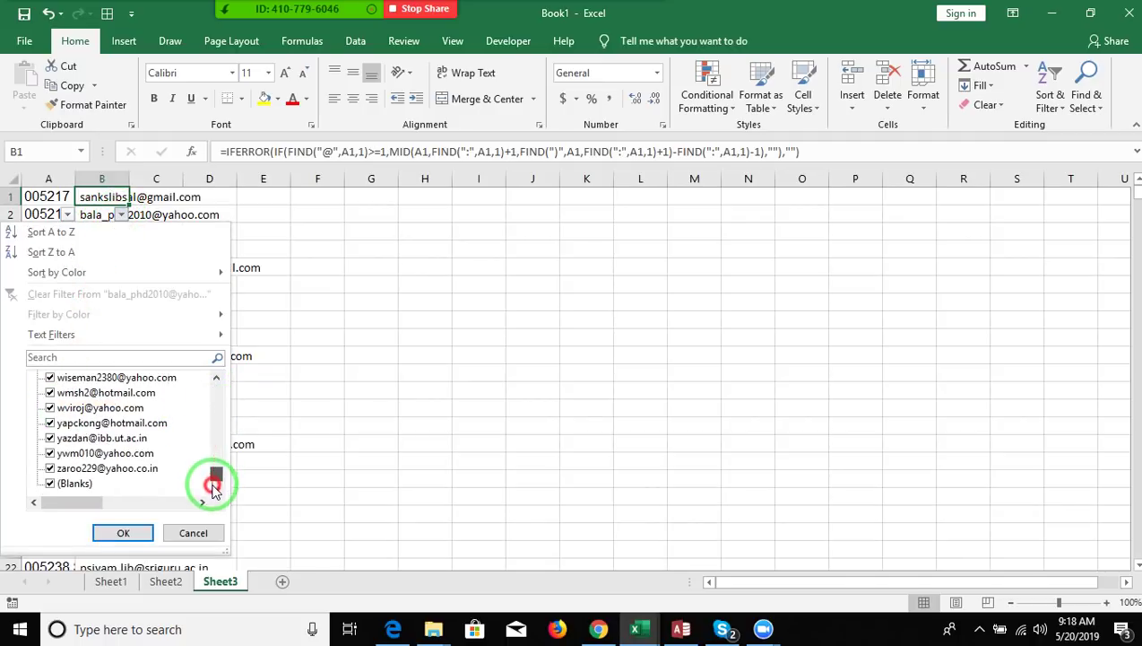
pyautogui.click(51, 487)
pyautogui.click(108, 531)
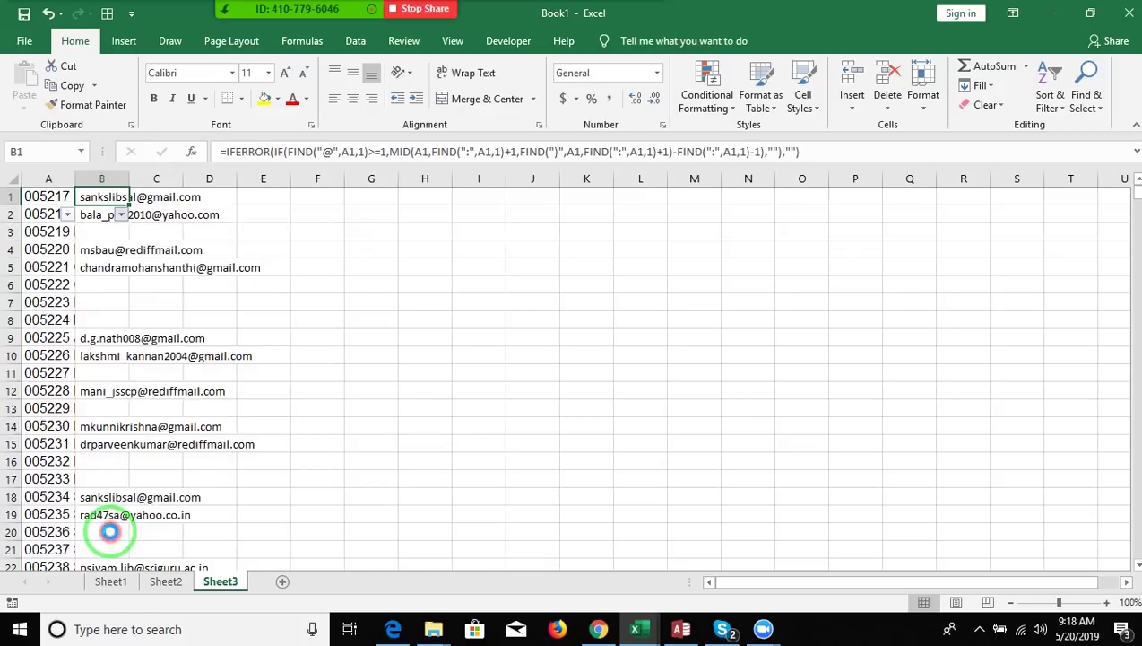
# Check the filtered e-mail list from top to bottom, then show the desktop
pyautogui.press('Up')
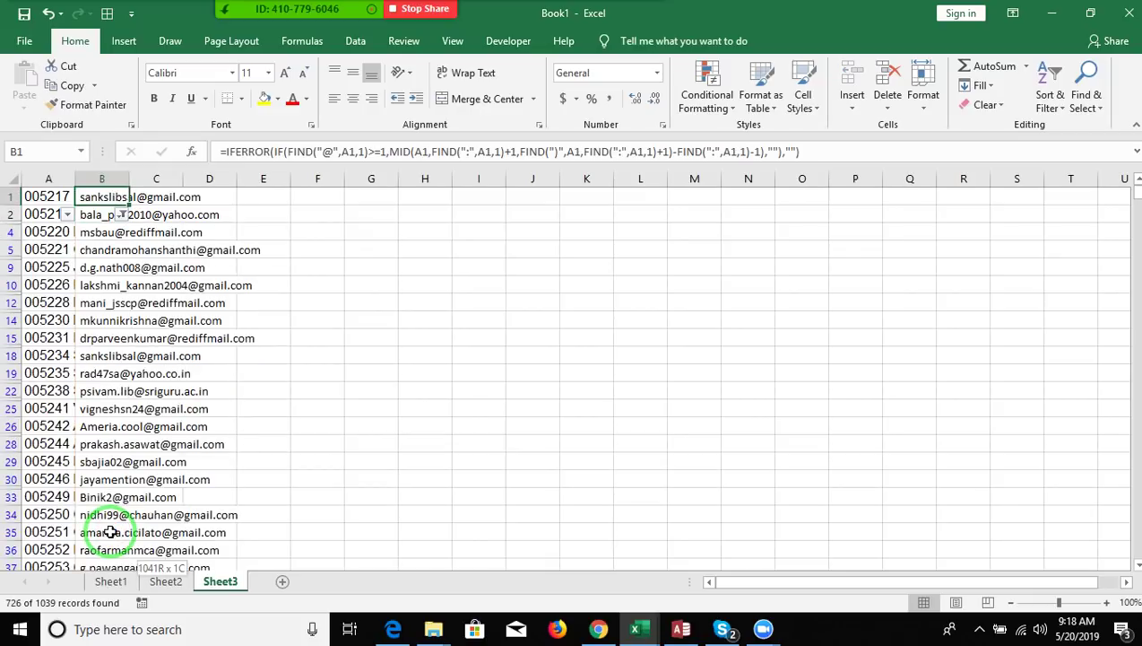
pyautogui.hotkey('ctrl', 'shift', 'Down')
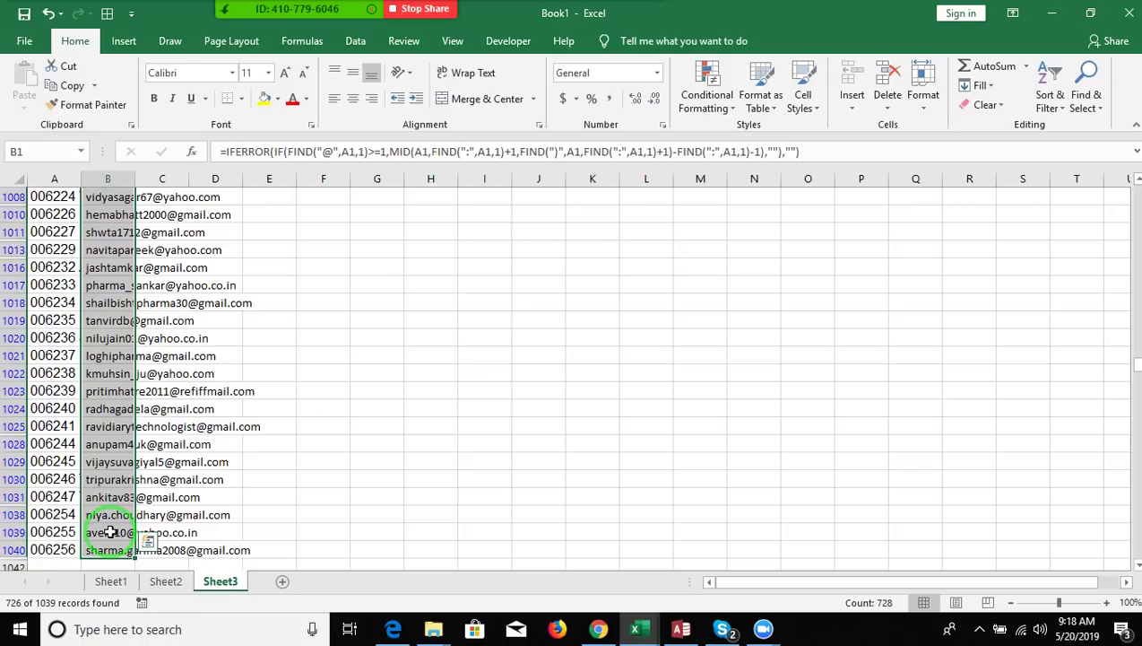
pyautogui.hotkey('ctrl', 'Up')
pyautogui.press('Down')
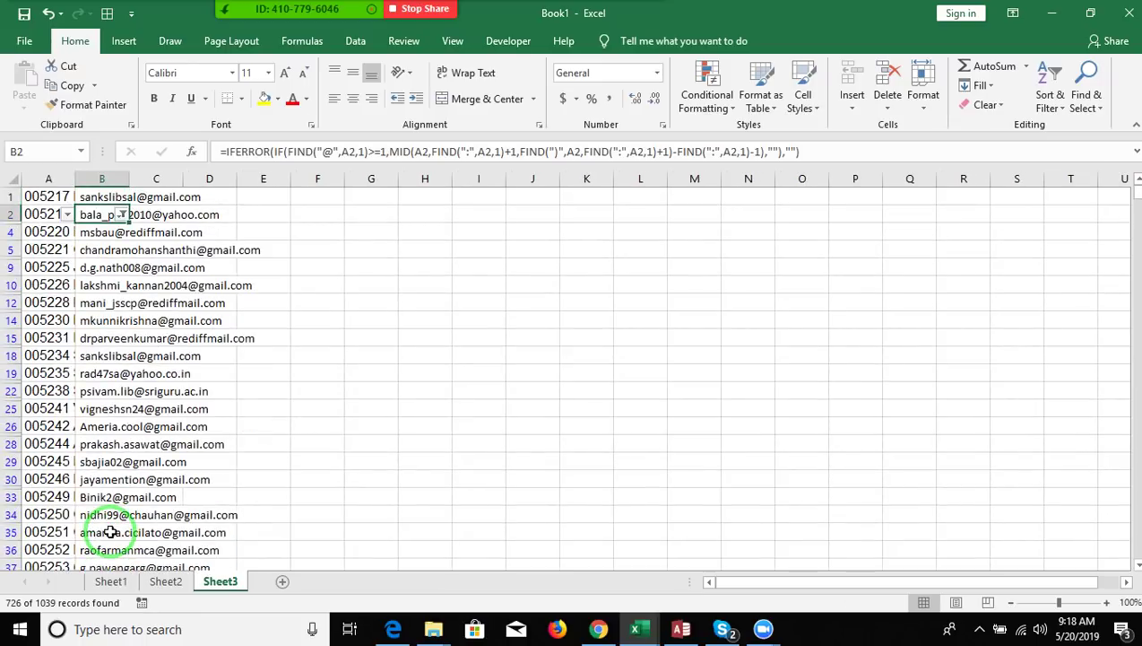
pyautogui.hotkey('ctrl', 'Down')
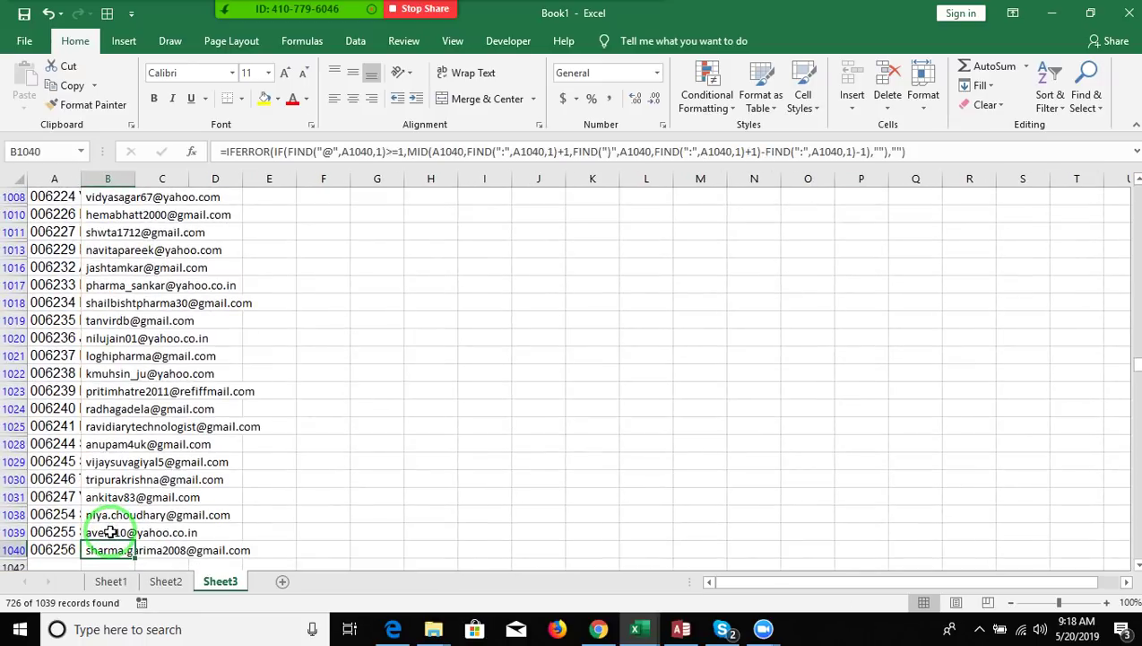
pyautogui.hotkey('ctrl', 'Up')
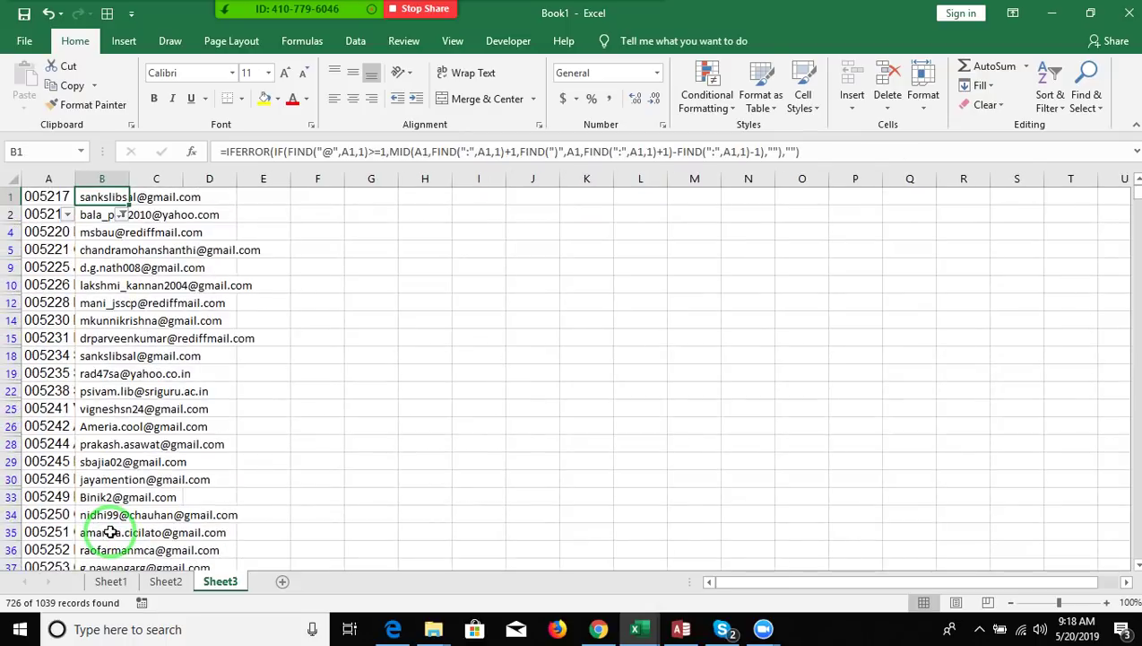
pyautogui.press('super+d')
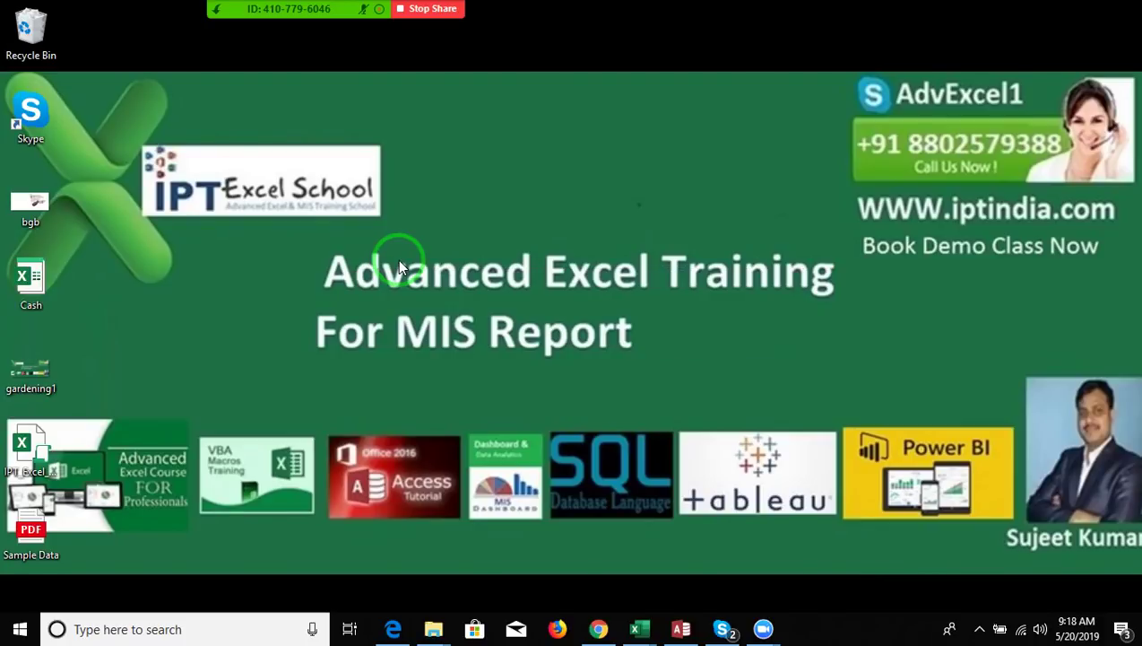
pyautogui.moveTo(677, 9)
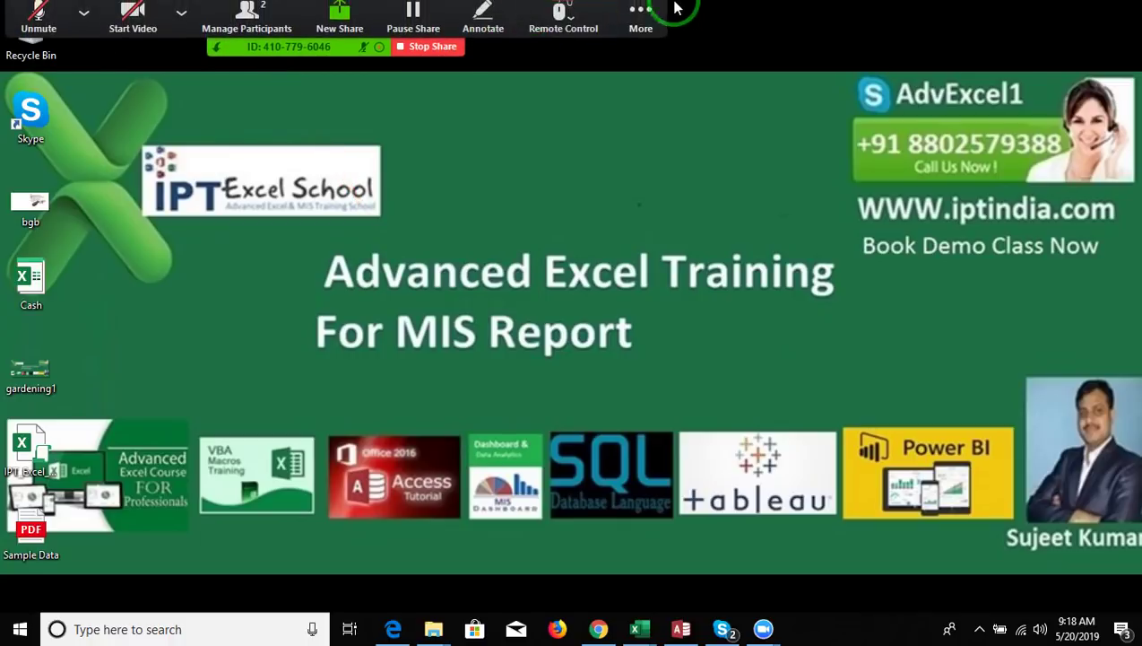
pyautogui.click(638, 9)
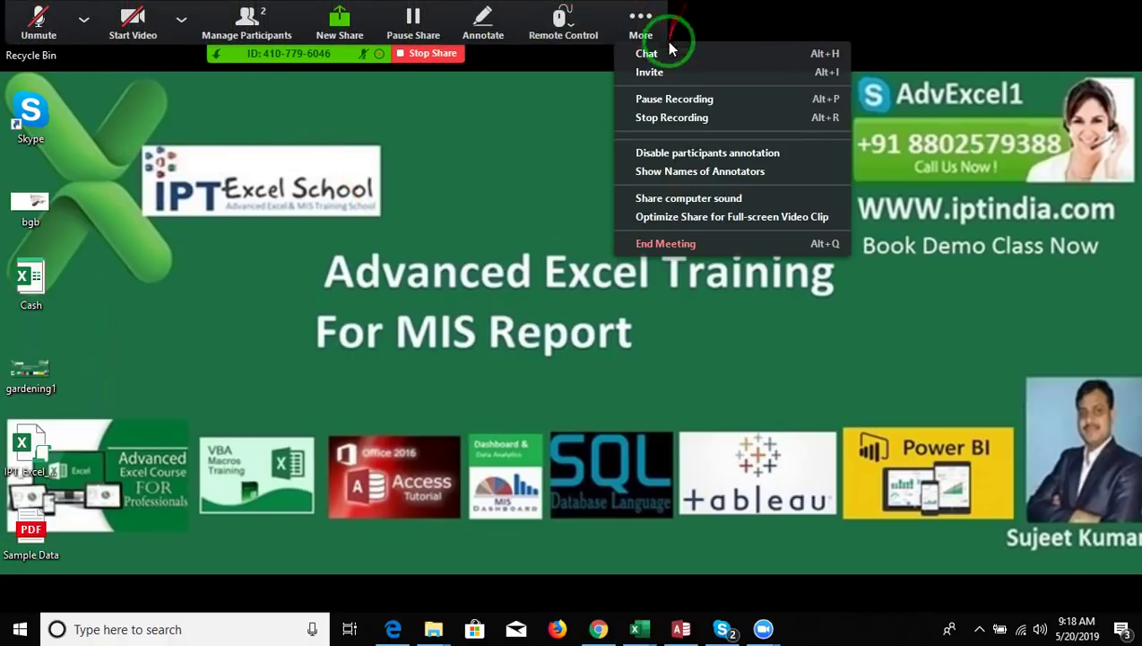
pyautogui.click(666, 102)
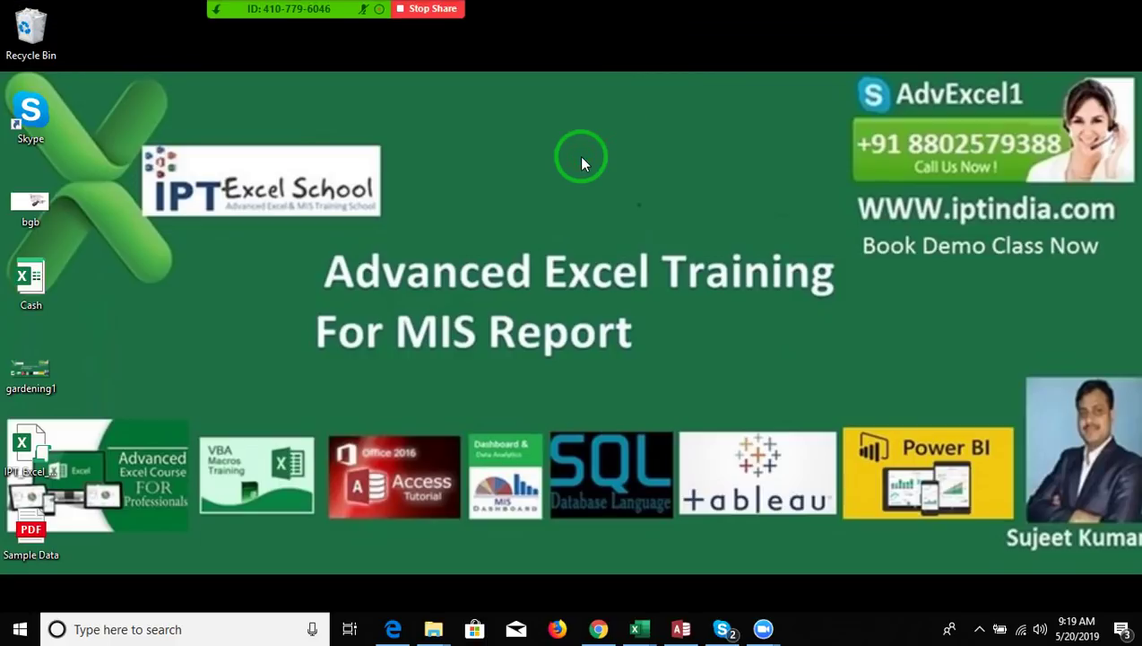
pyautogui.moveTo(946, 191)
pyautogui.mouseDown()
pyautogui.moveTo(1054, 199)
pyautogui.moveTo(1054, 231)
pyautogui.mouseUp()
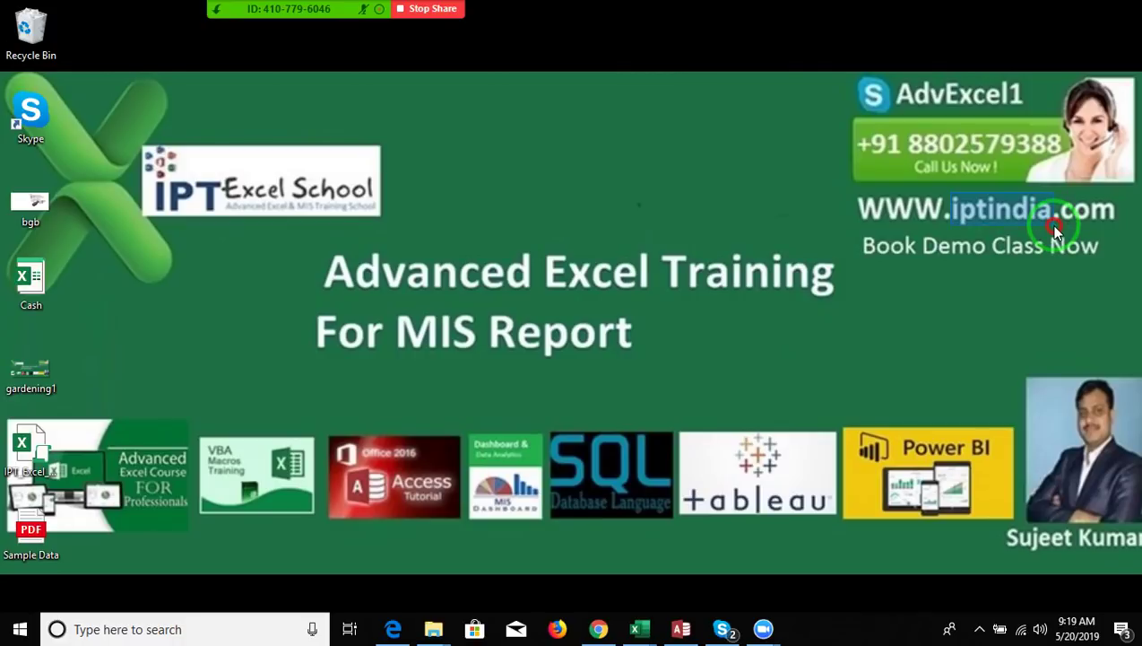
pyautogui.click(1054, 231)
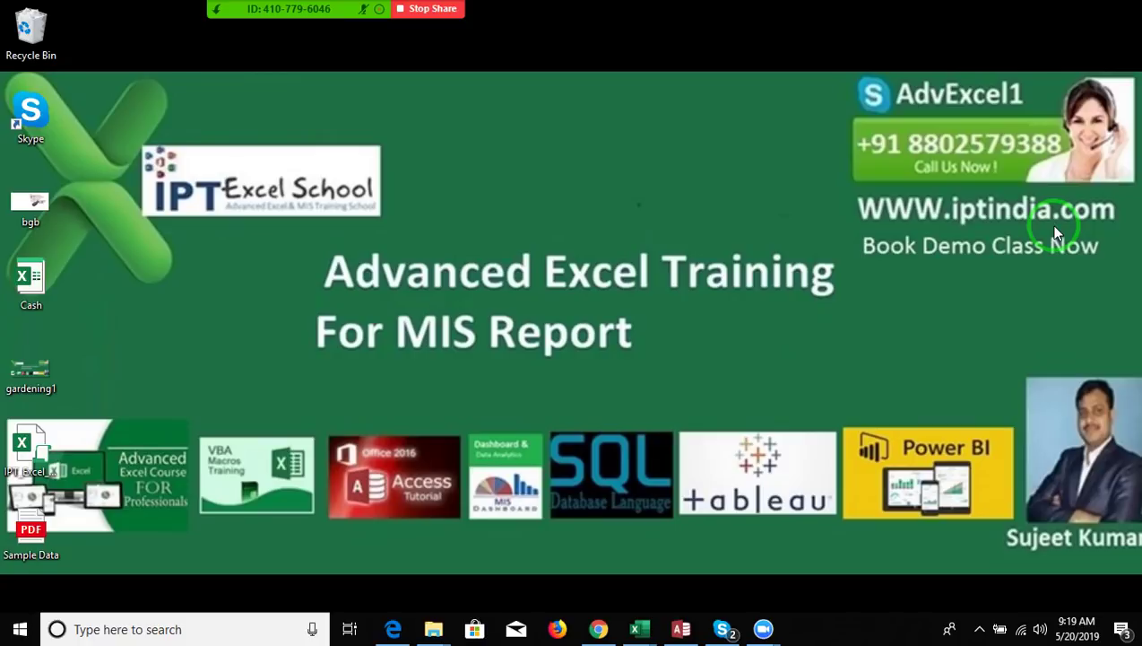
pyautogui.moveTo(1055, 231); pyautogui.dragTo(800, 228)
pyautogui.moveTo(857, 196); pyautogui.dragTo(1116, 233)
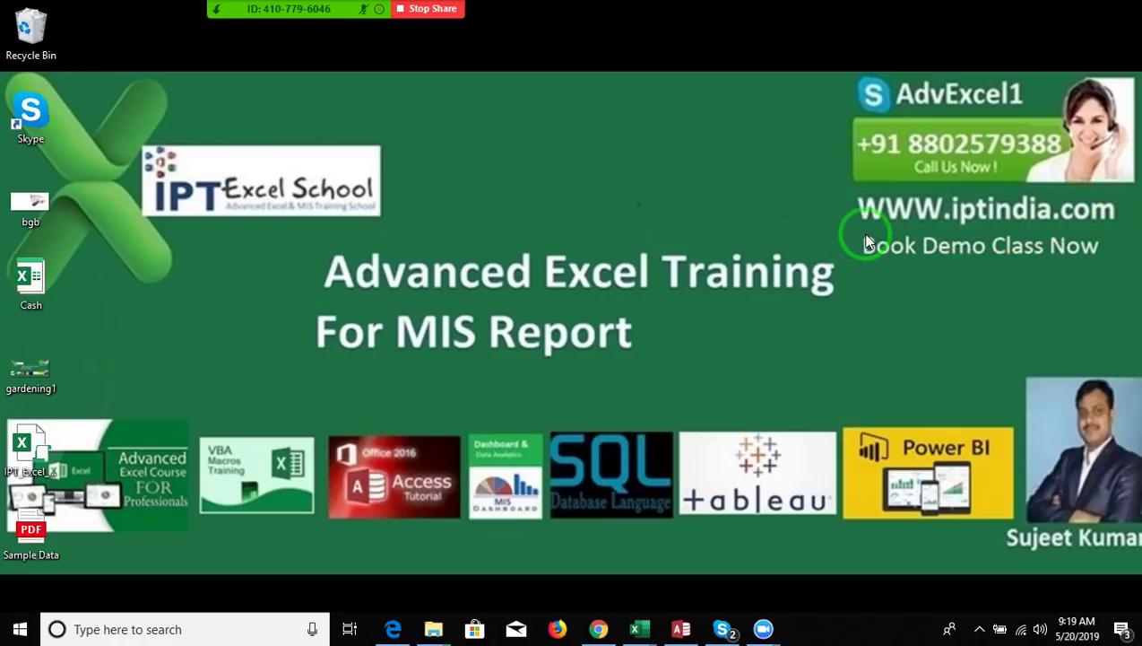